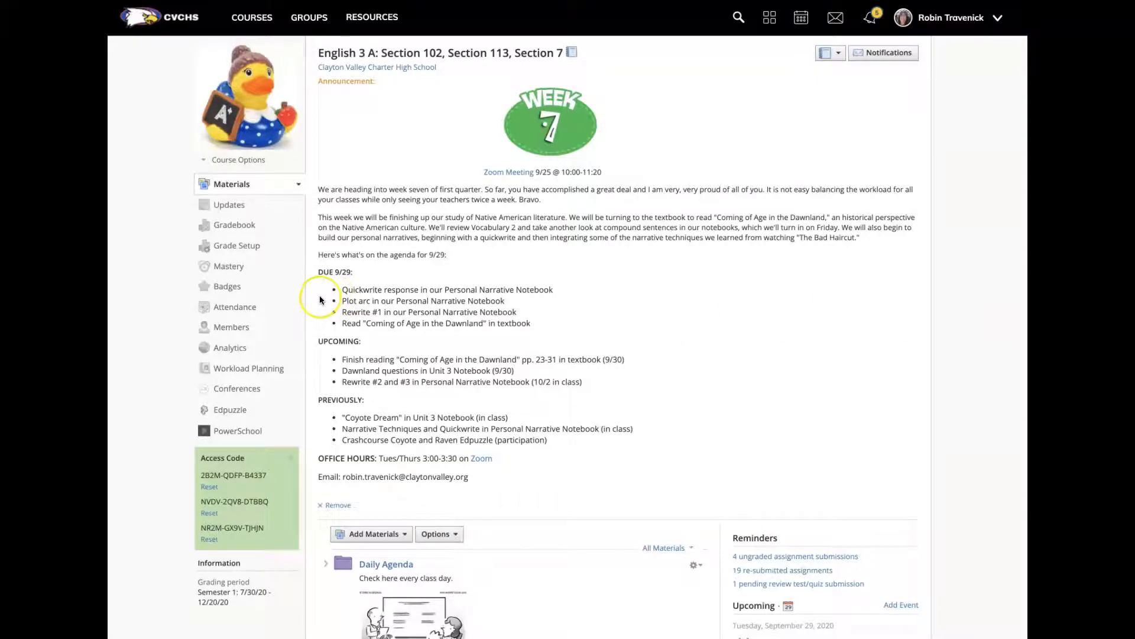
# Bring up the Add Materials dropdown on the English 3 A course page
pyautogui.scroll(-5, 320, 300)
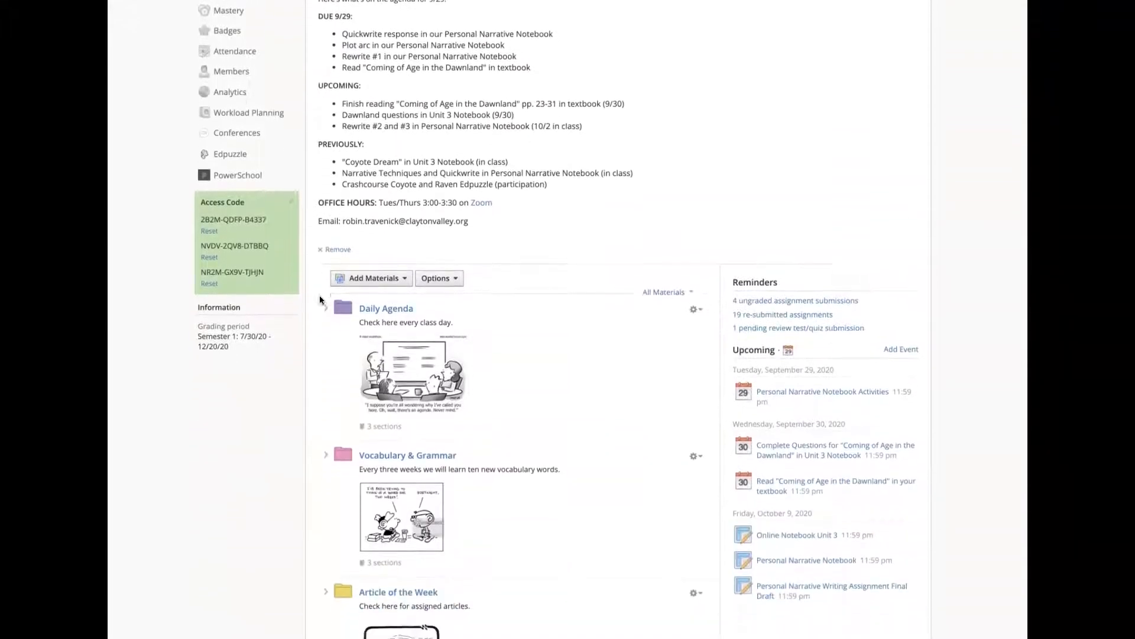
pyautogui.click(367, 273)
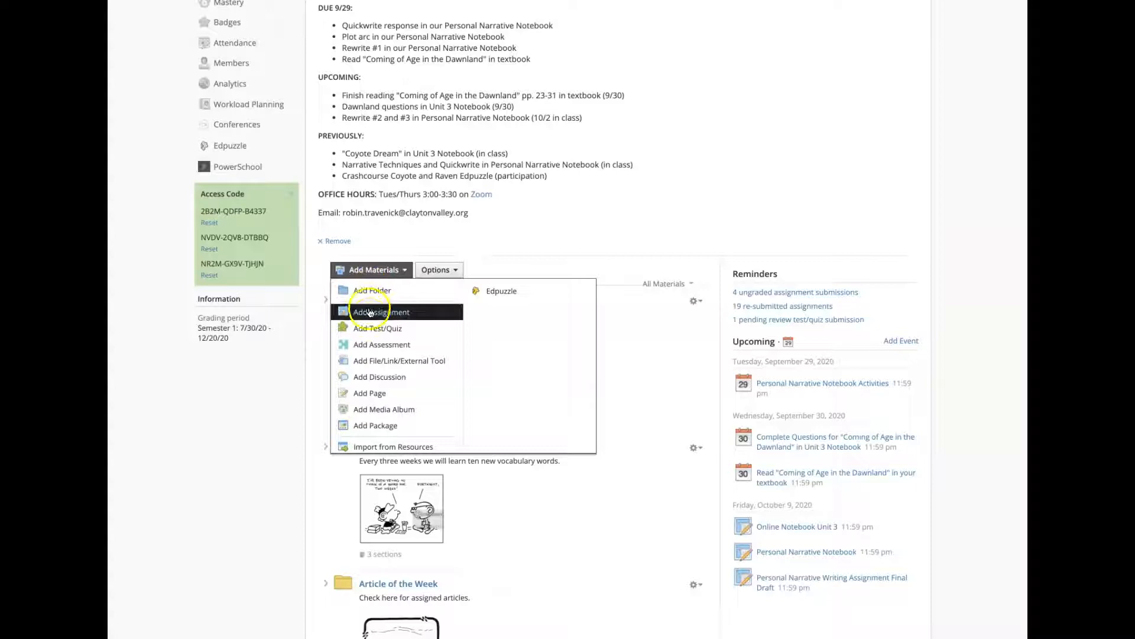
# Start adding an External Tool via Add File/Link/External Tool, trying Turnitin LTI as provider
pyautogui.scroll(1, 380, 364)
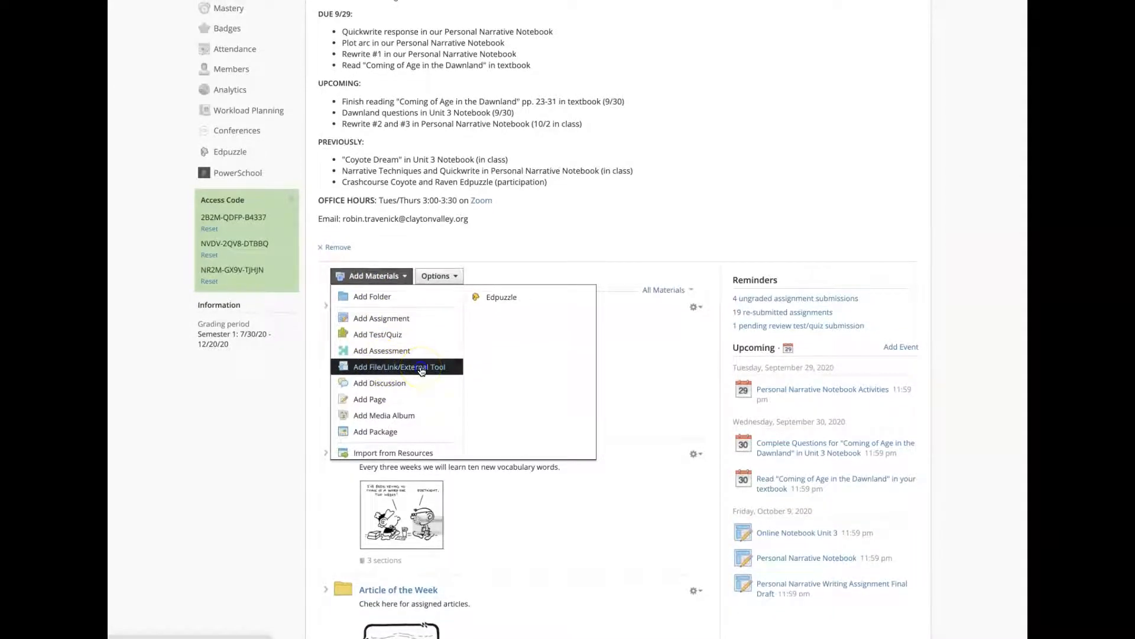
pyautogui.click(421, 369)
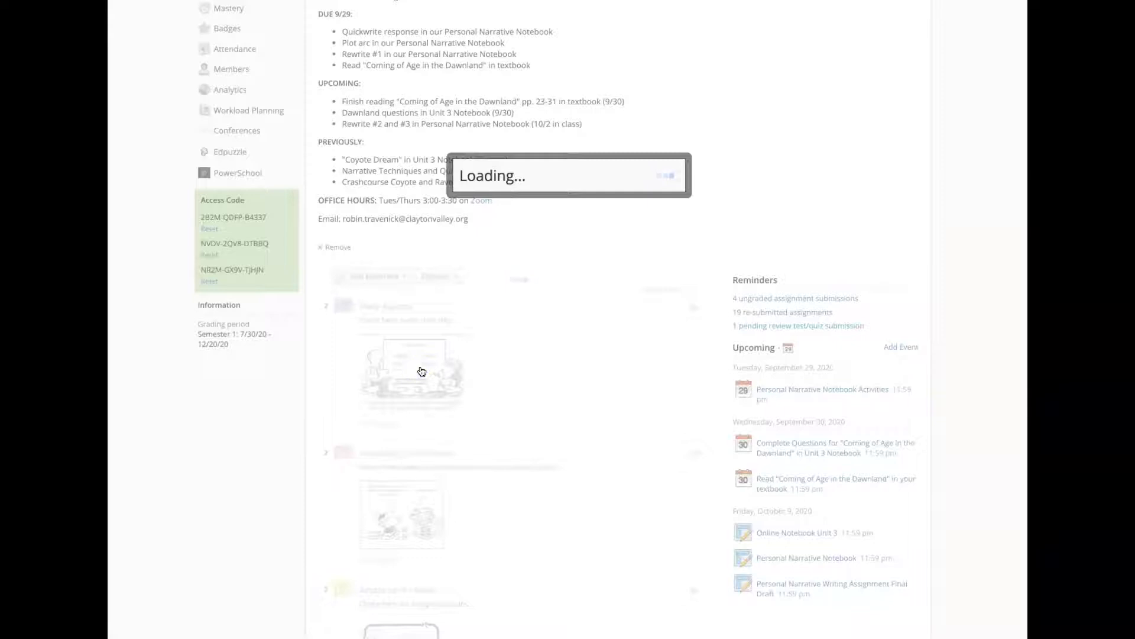
pyautogui.click(694, 197)
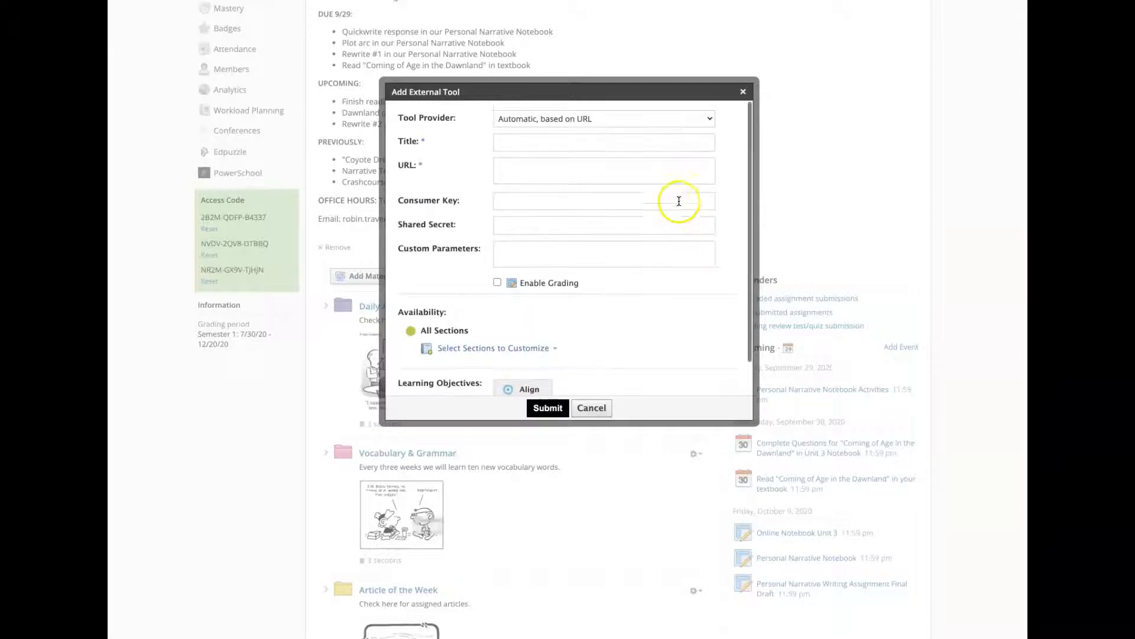
pyautogui.click(649, 118)
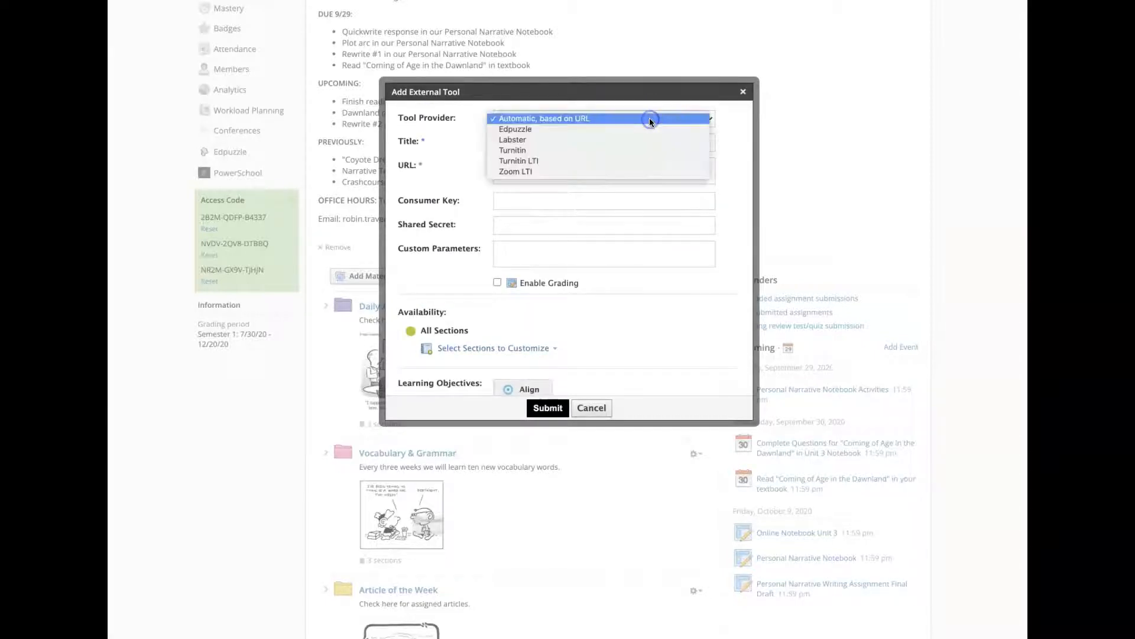
pyautogui.click(653, 160)
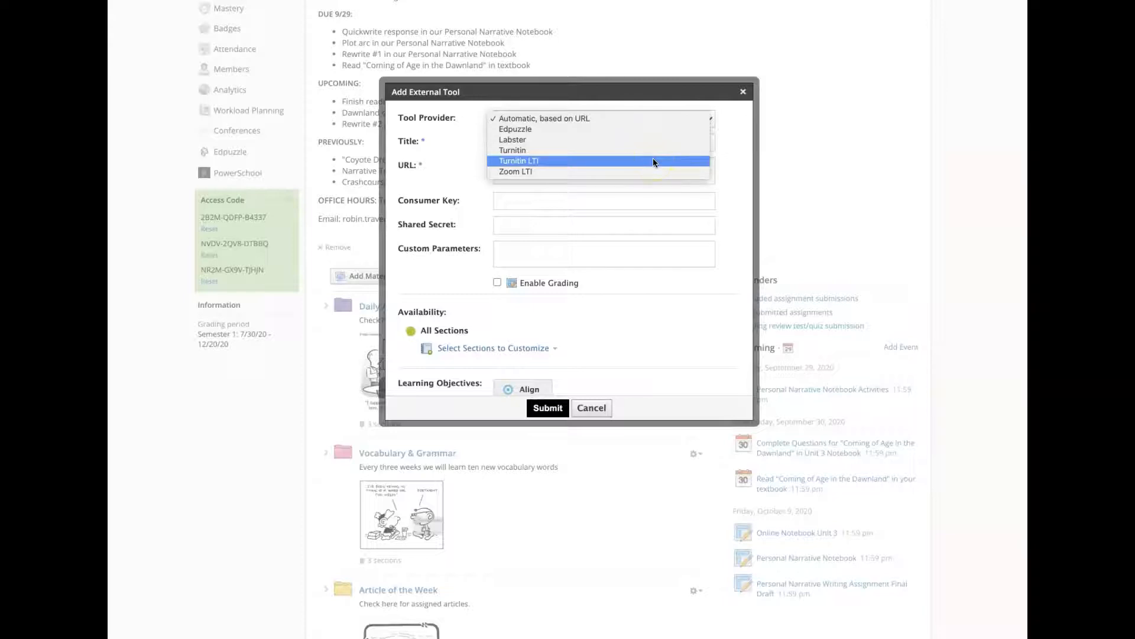
# Cancel the external tool form and close the Add File/Link dialog
pyautogui.click(592, 407)
pyautogui.click(601, 409)
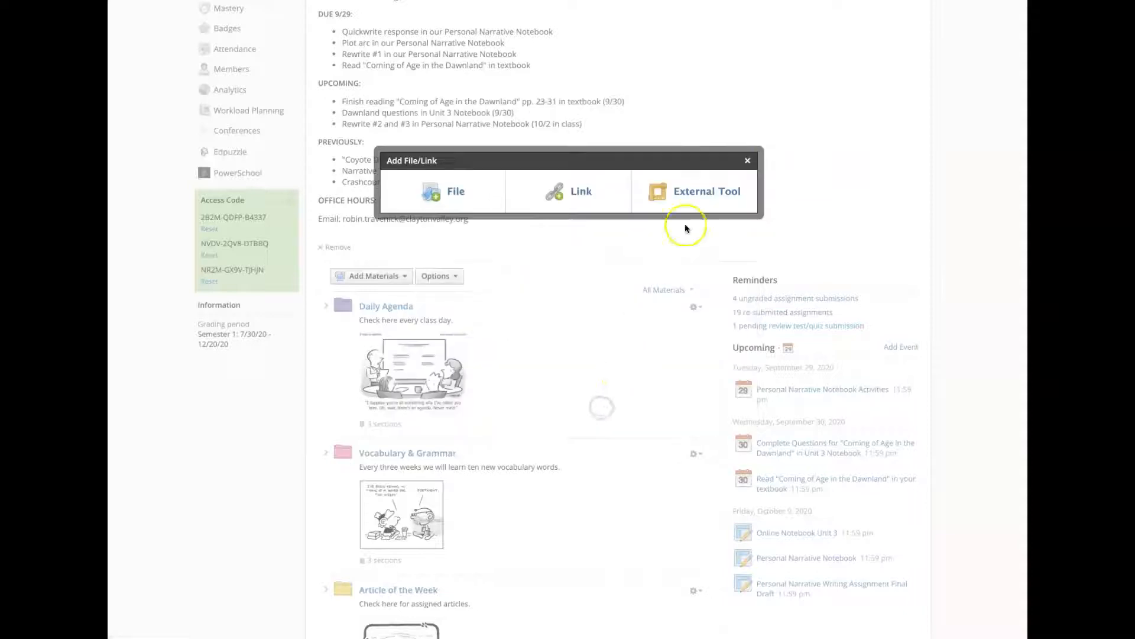
pyautogui.click(748, 162)
# Browse App Center apps such as Edpuzzle, Google Drive and Nearpod, then bring up the Courses list
pyautogui.scroll(5, 795, 162)
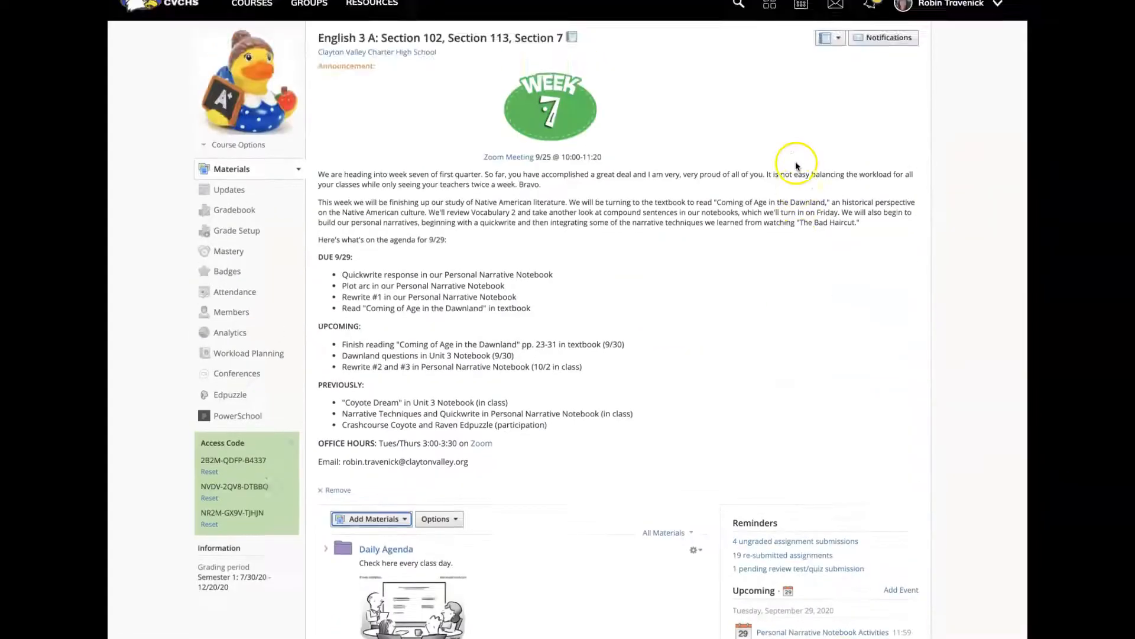
pyautogui.click(770, 19)
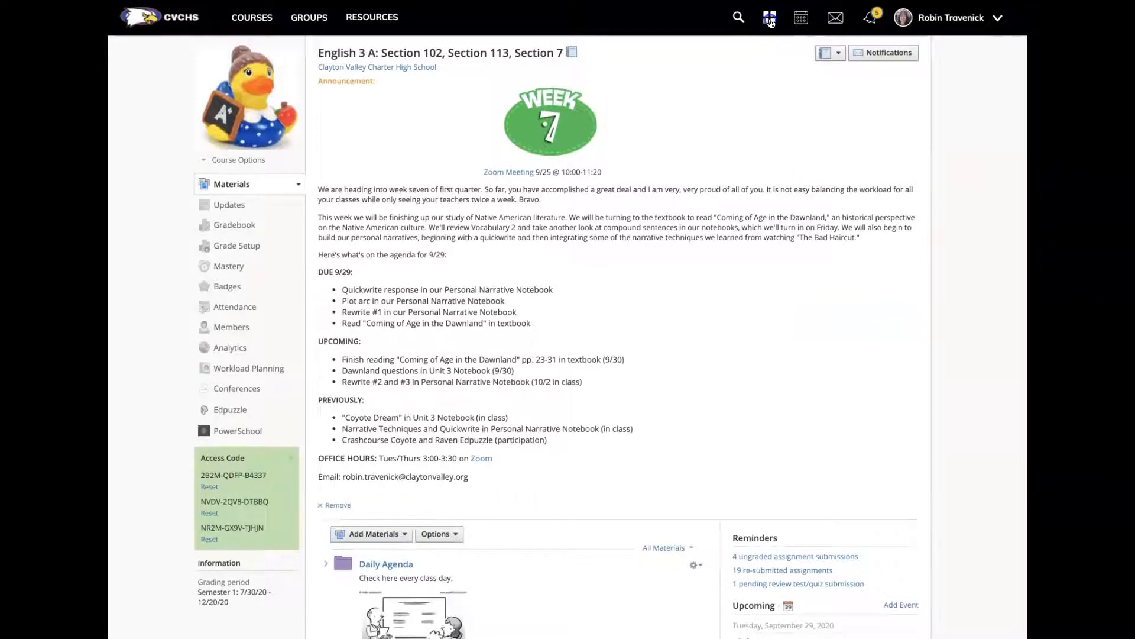
pyautogui.click(724, 99)
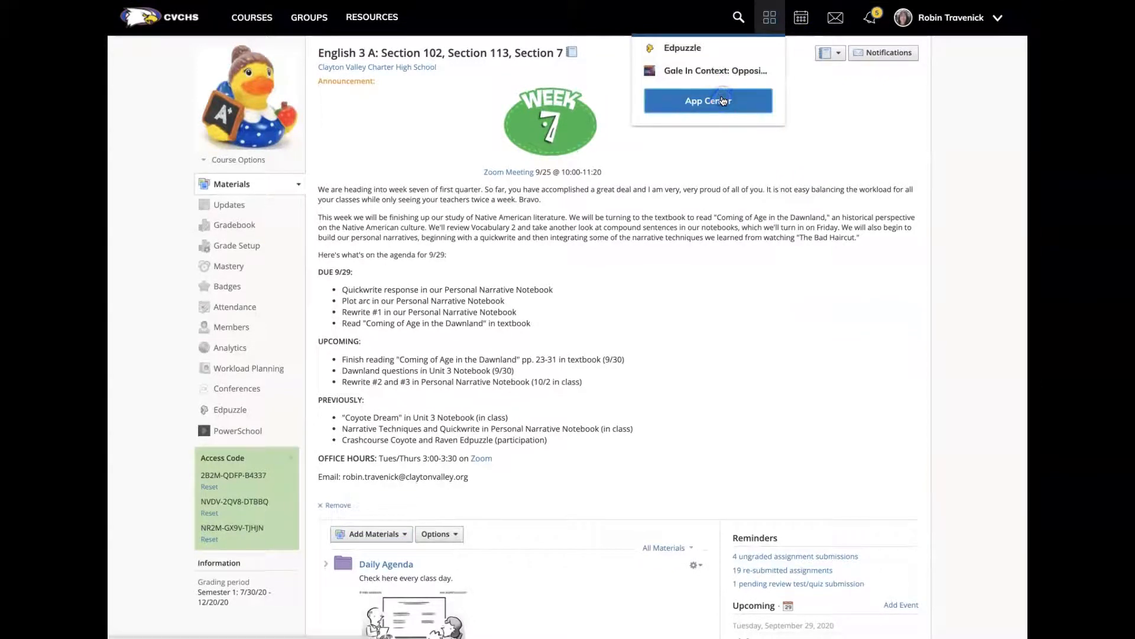
pyautogui.scroll(-3, 721, 465)
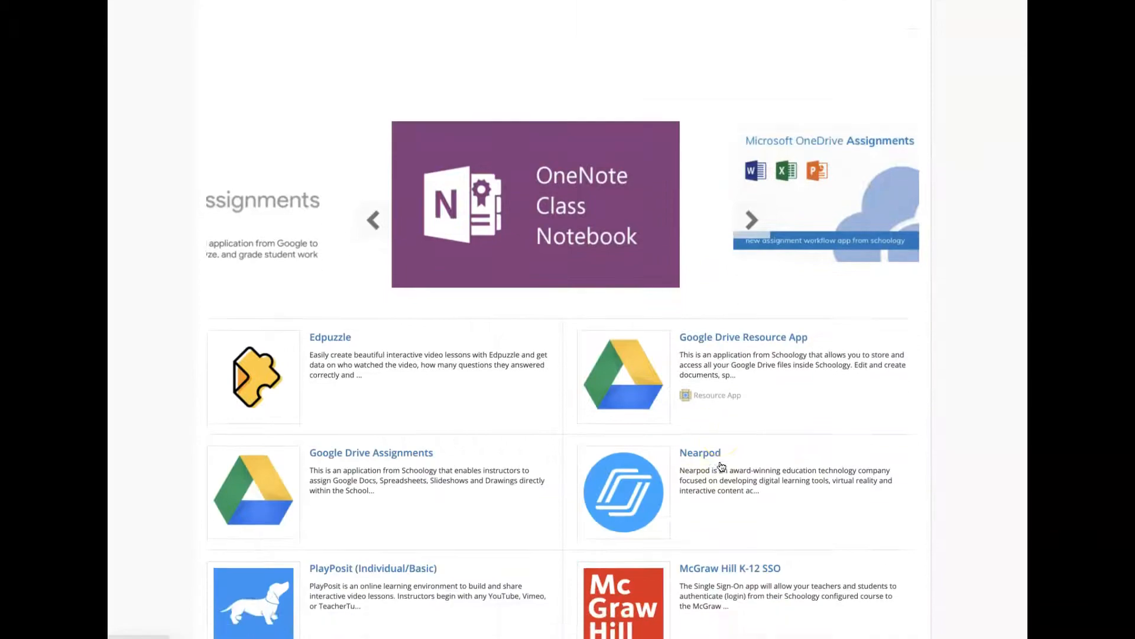
pyautogui.scroll(-8, 721, 465)
pyautogui.scroll(-6, 722, 465)
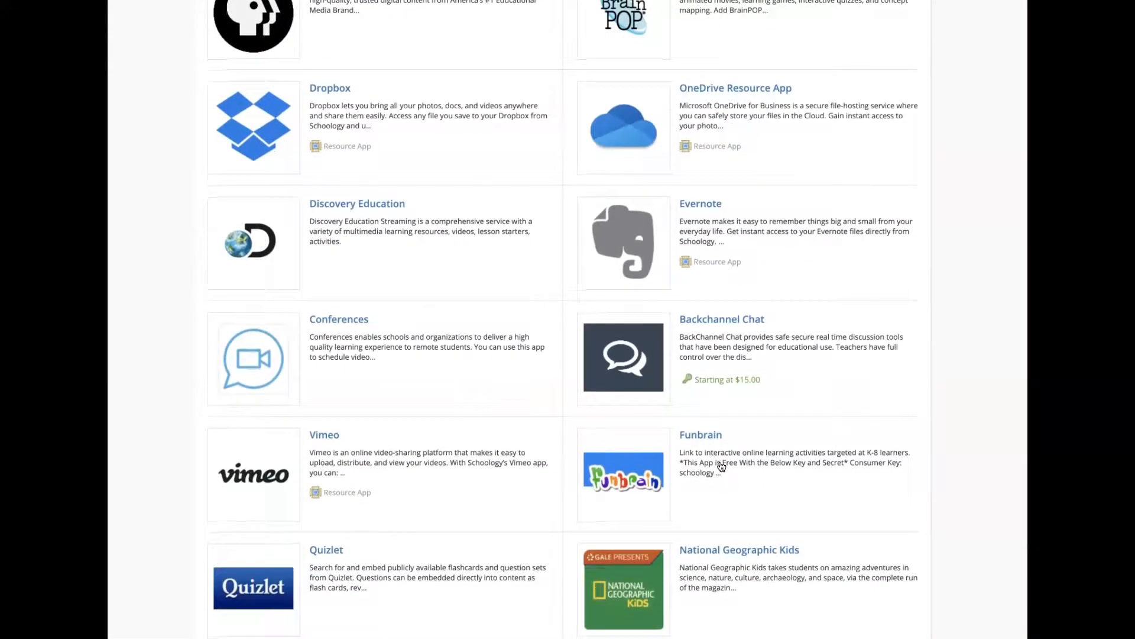
pyautogui.scroll(15, 721, 466)
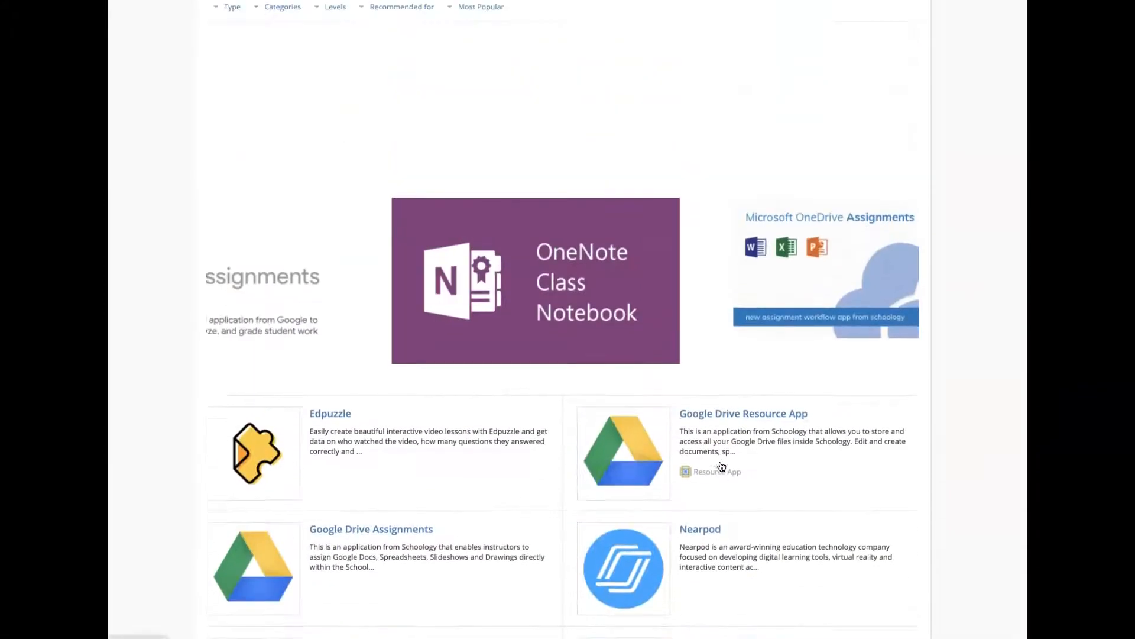
pyautogui.scroll(2, 721, 465)
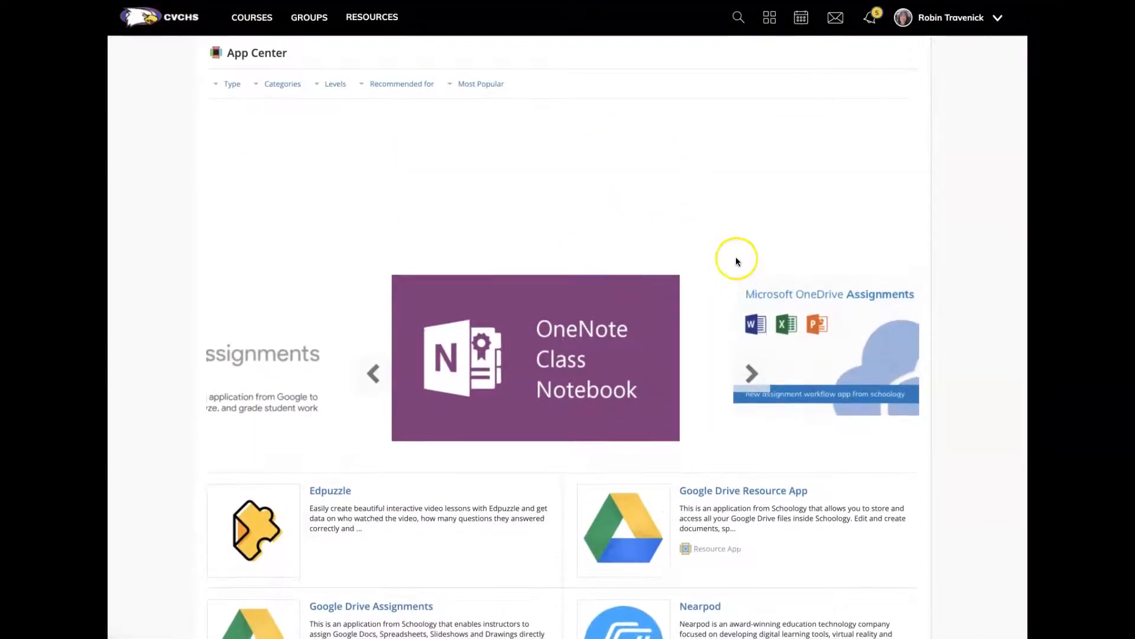
pyautogui.click(254, 17)
# Open English 3 A and its Unit 4: Puritanism/Personal Narrative folder
pyautogui.click(264, 134)
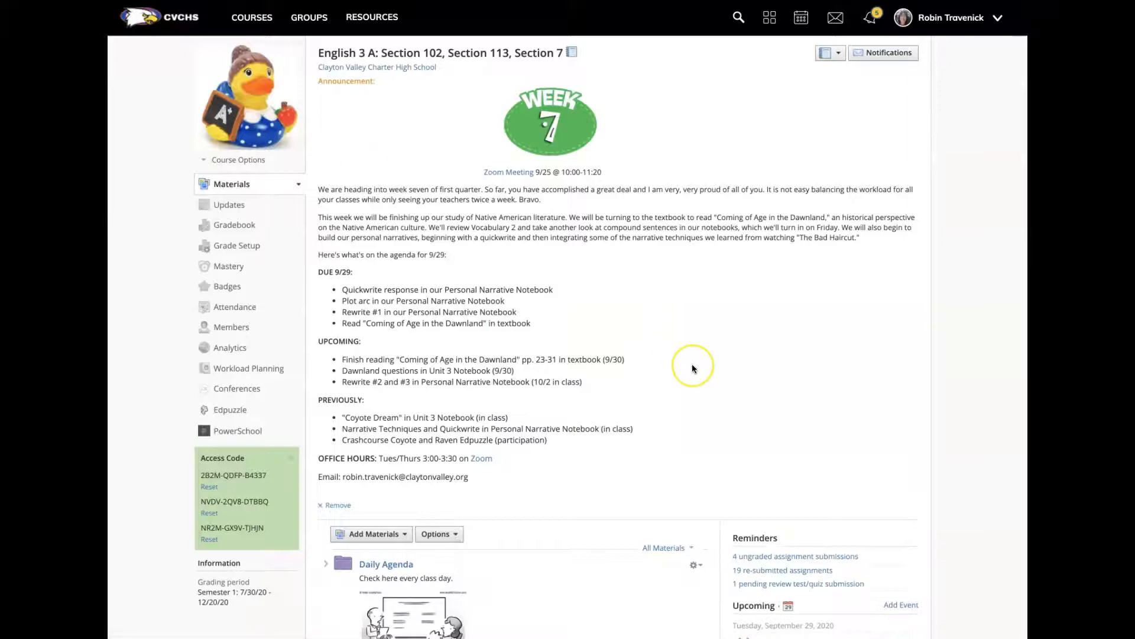
pyautogui.scroll(-4, 692, 363)
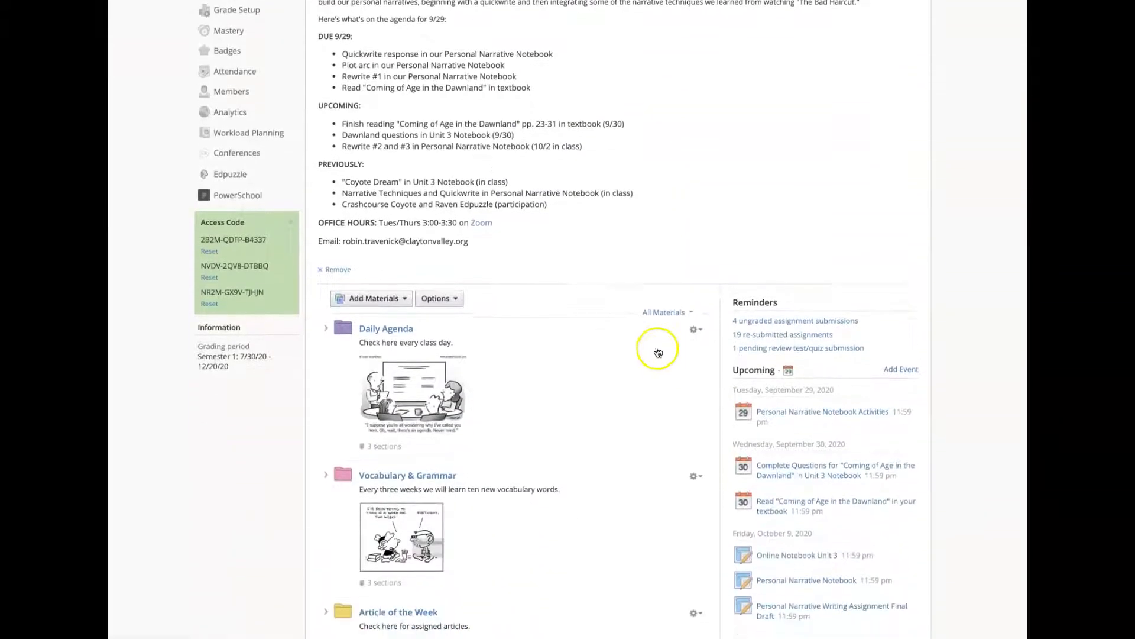
pyautogui.scroll(-10, 658, 352)
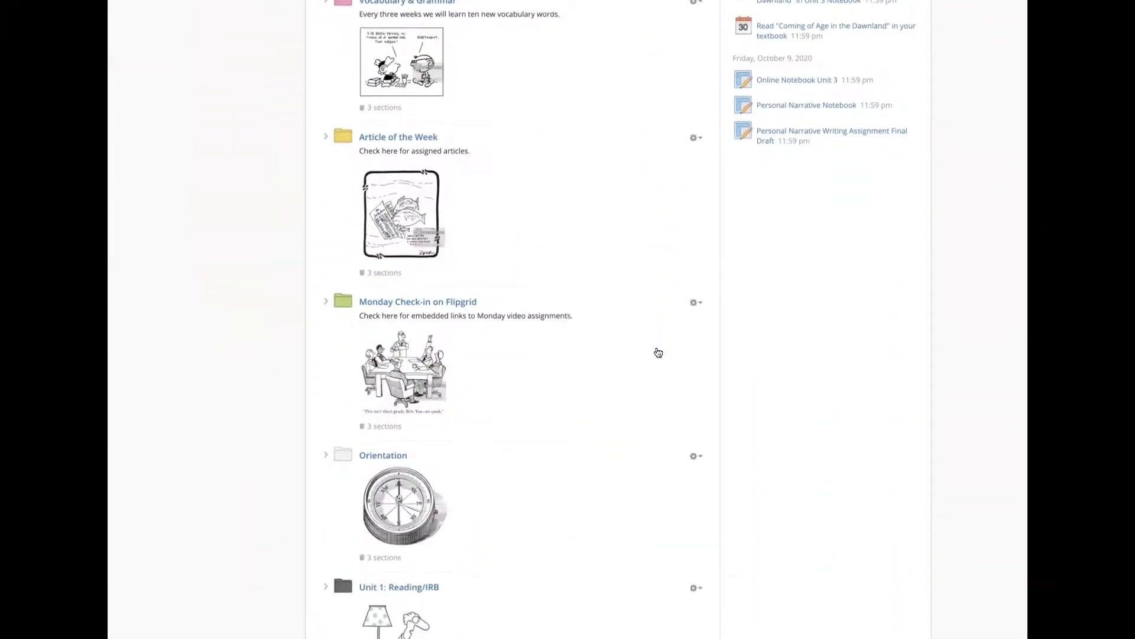
pyautogui.scroll(-6, 658, 352)
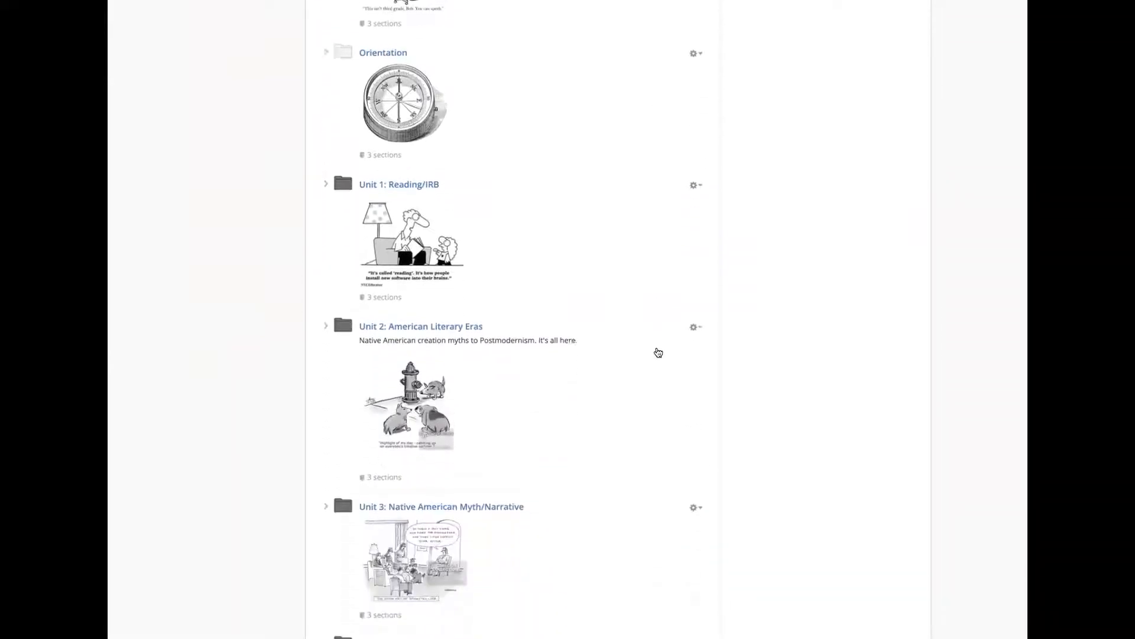
pyautogui.scroll(-3, 658, 352)
pyautogui.click(394, 440)
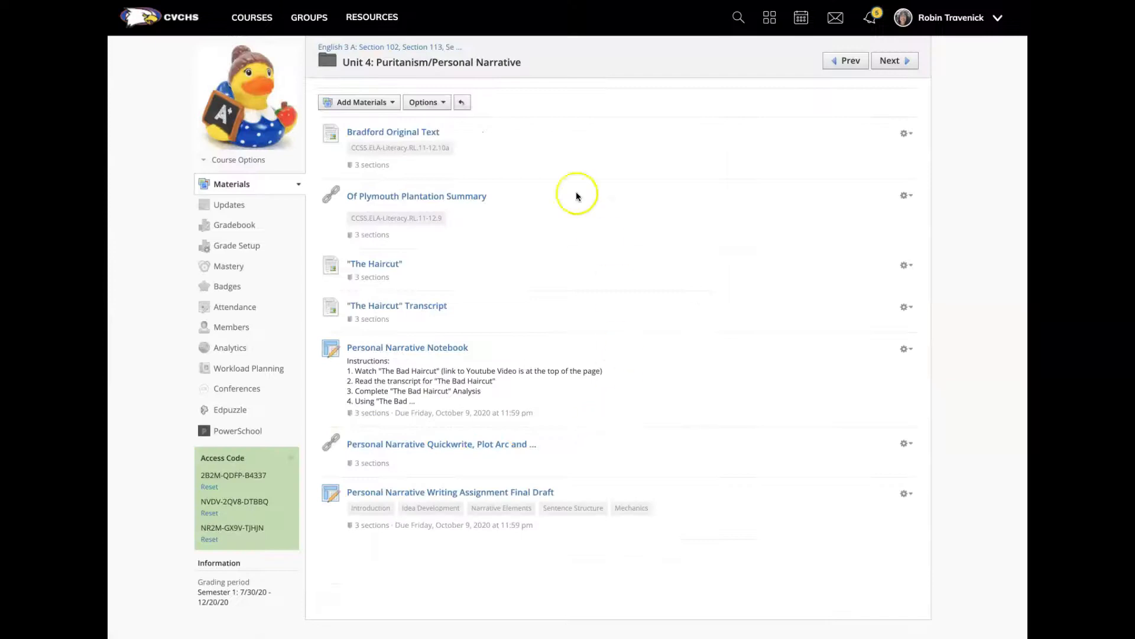
# Start a new External Tool through Add Materials > Add File/Link/External Tool
pyautogui.click(377, 103)
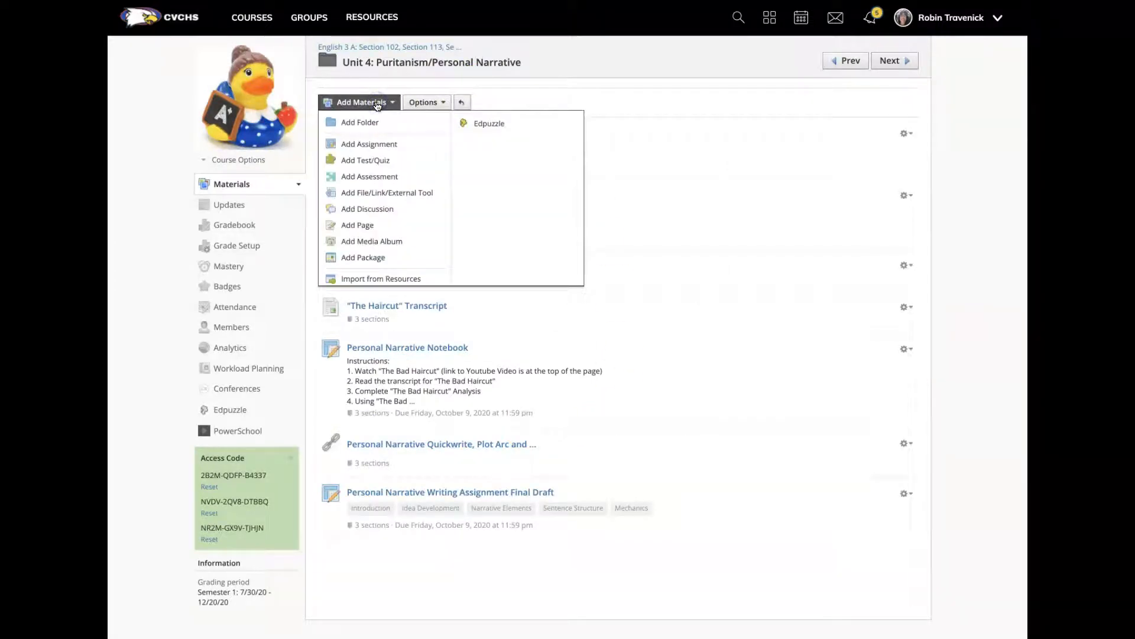
pyautogui.click(413, 200)
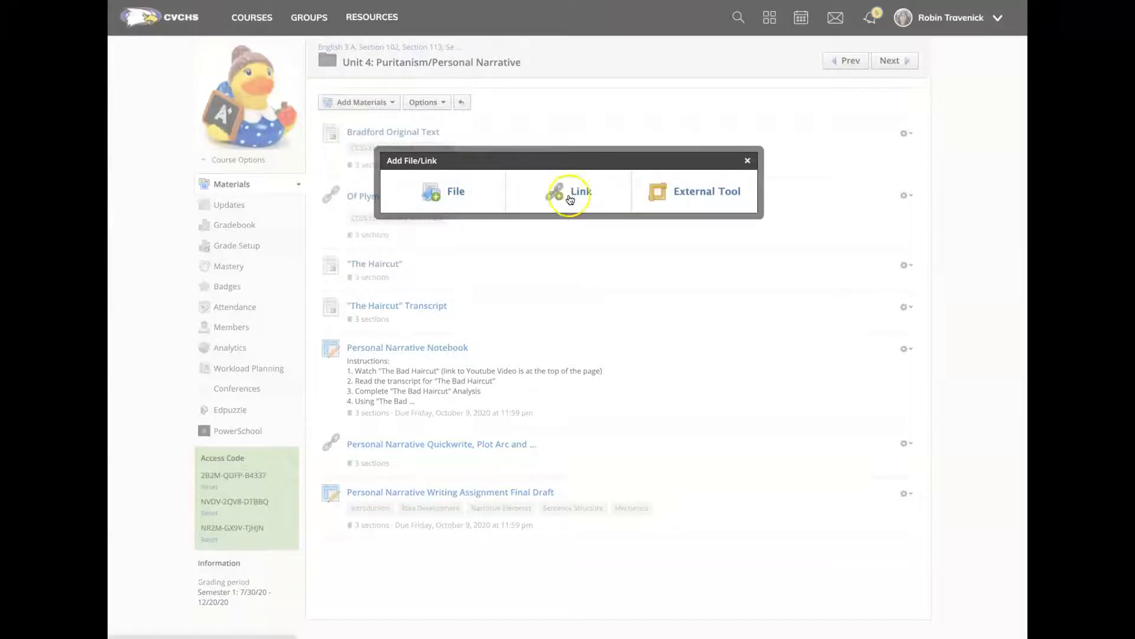
pyautogui.click(689, 194)
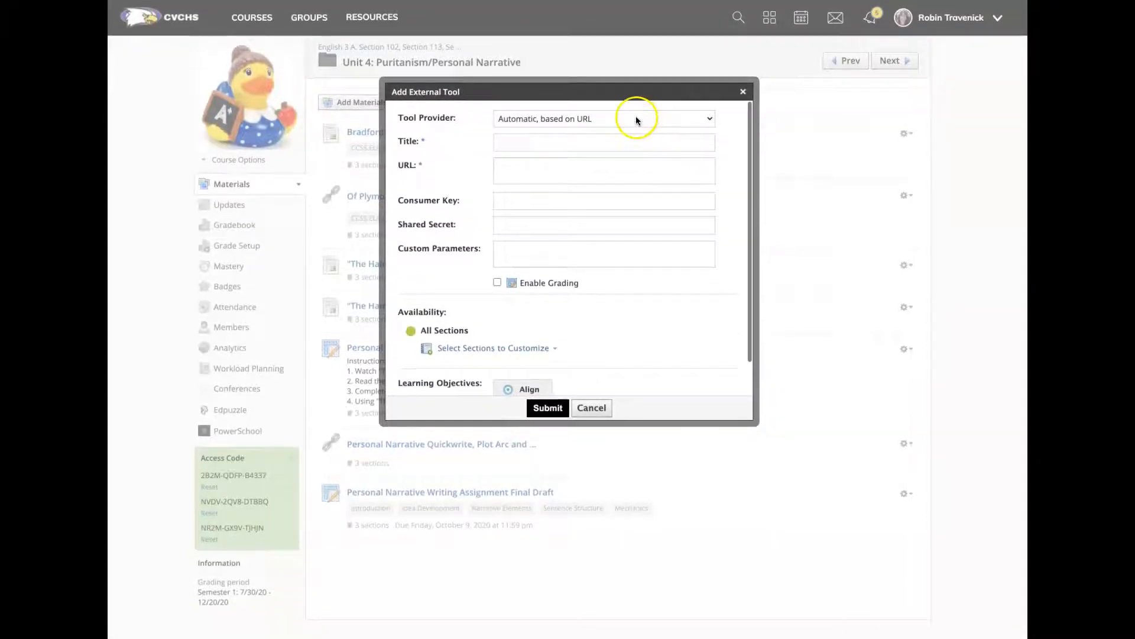
# Set the provider to Turnitin LTI and title it 'AOW #1 Writing Assignment Final Draft'
pyautogui.click(635, 117)
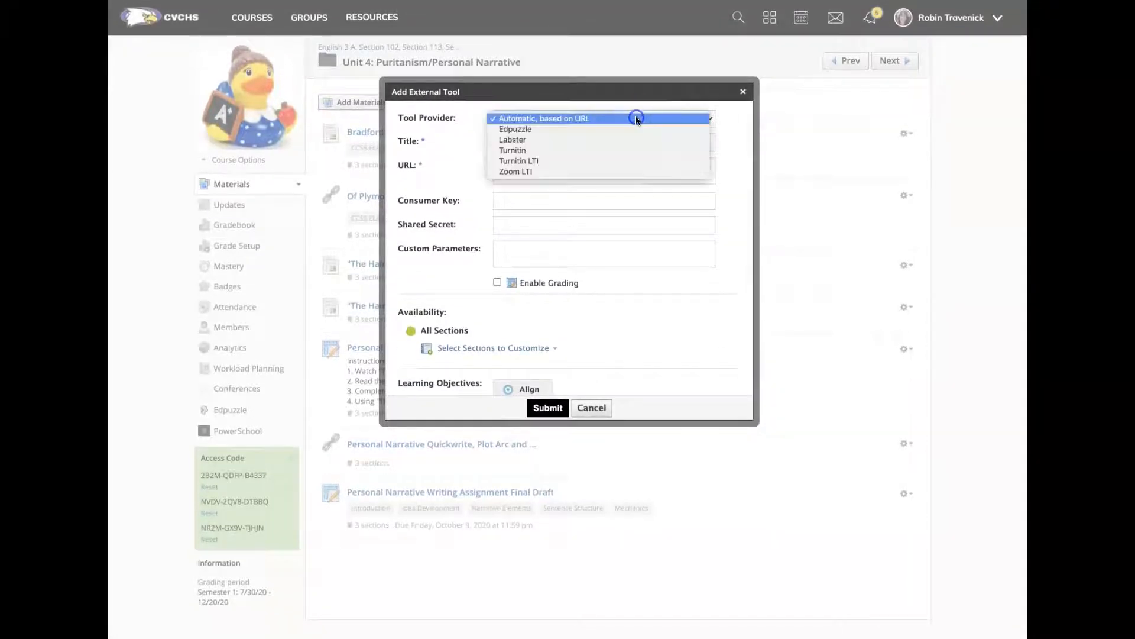
pyautogui.click(637, 161)
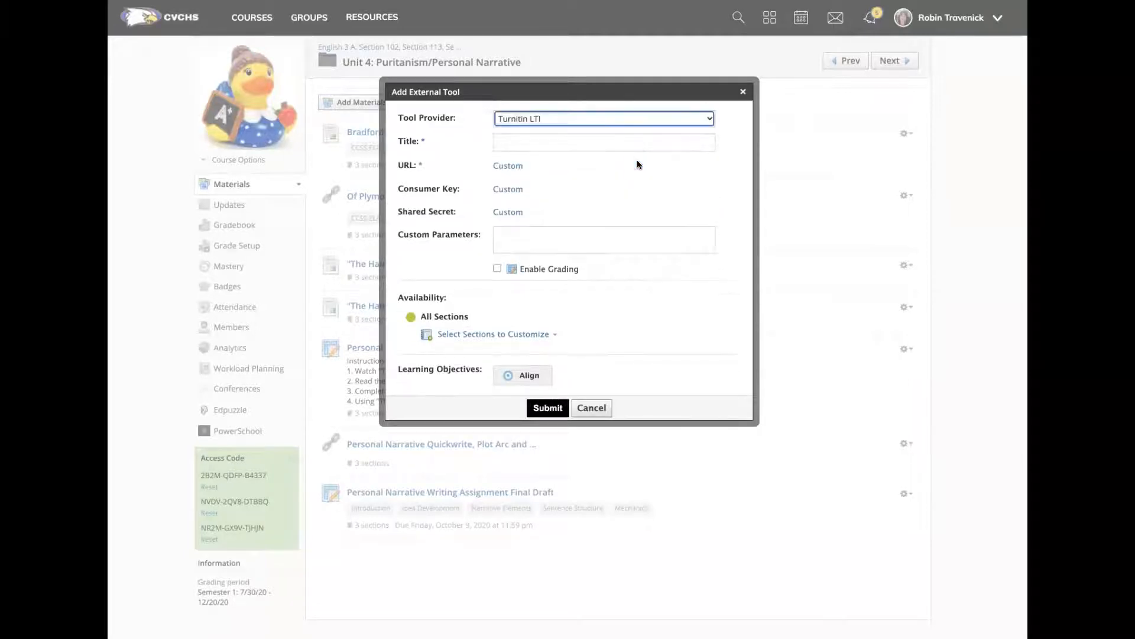
pyautogui.click(573, 143)
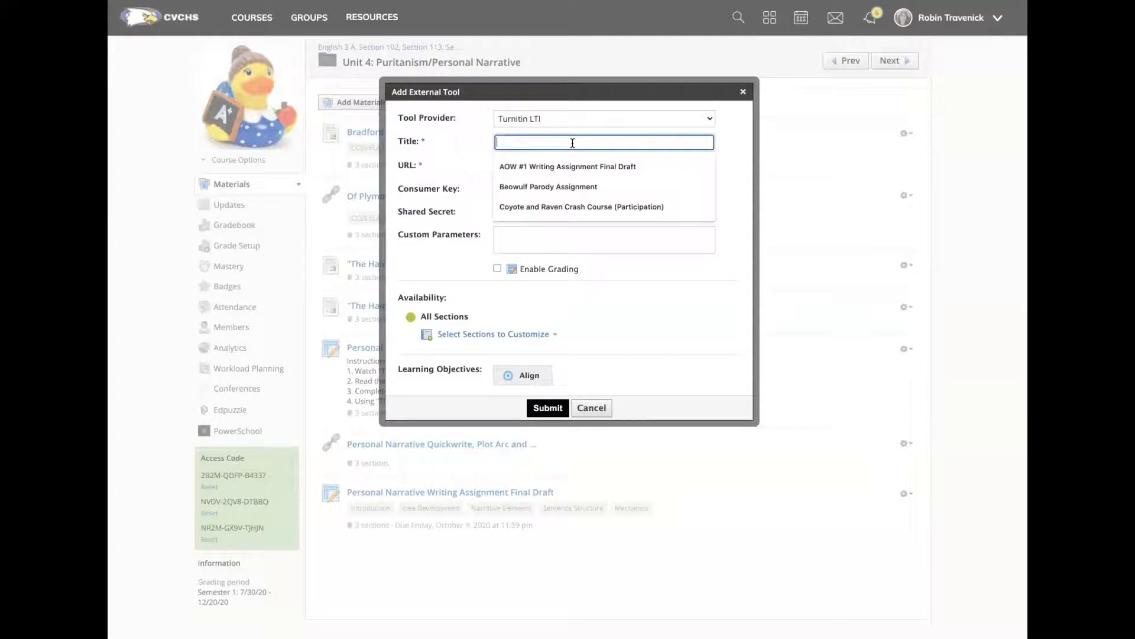
pyautogui.click(578, 167)
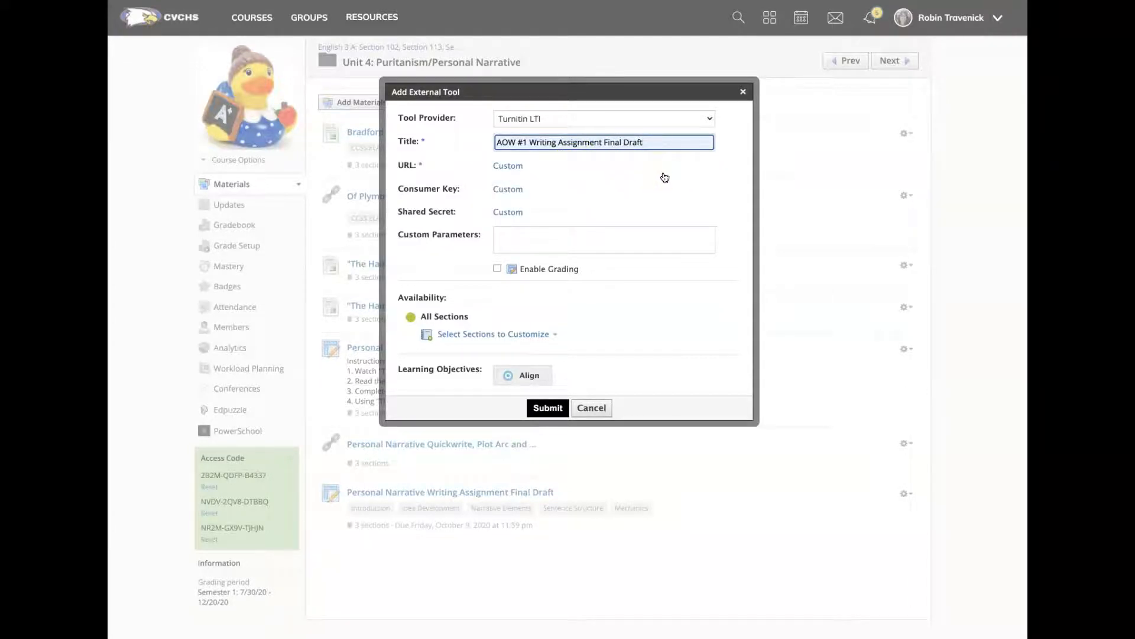
# Enable grading worth 25 points in the Formal Writing Assignment category
pyautogui.click(497, 268)
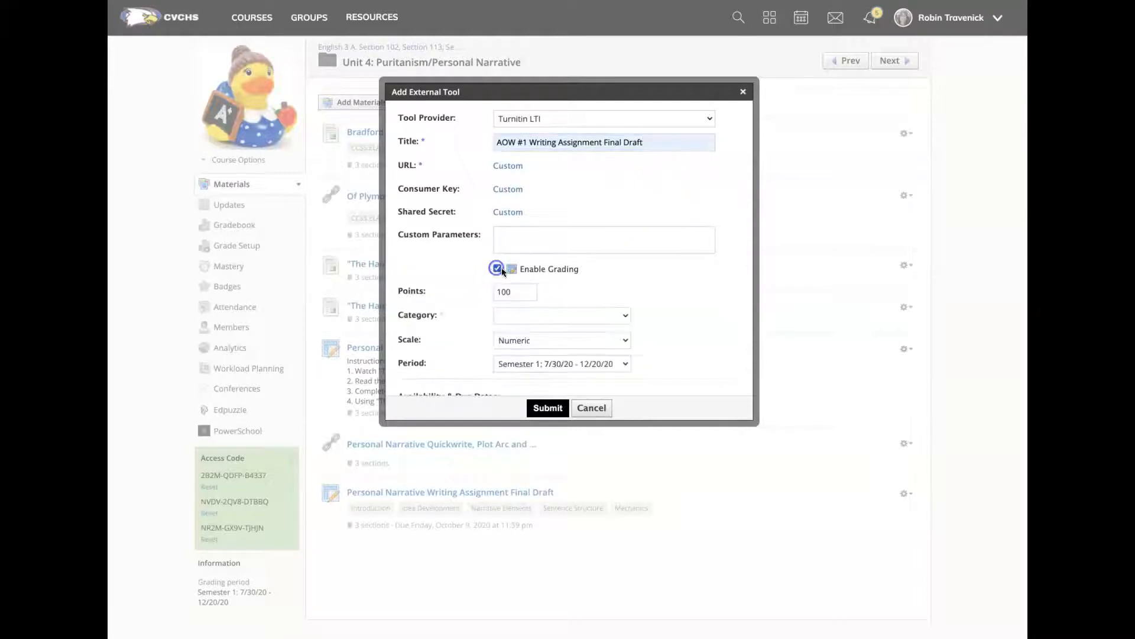
pyautogui.moveTo(512, 291); pyautogui.dragTo(489, 292)
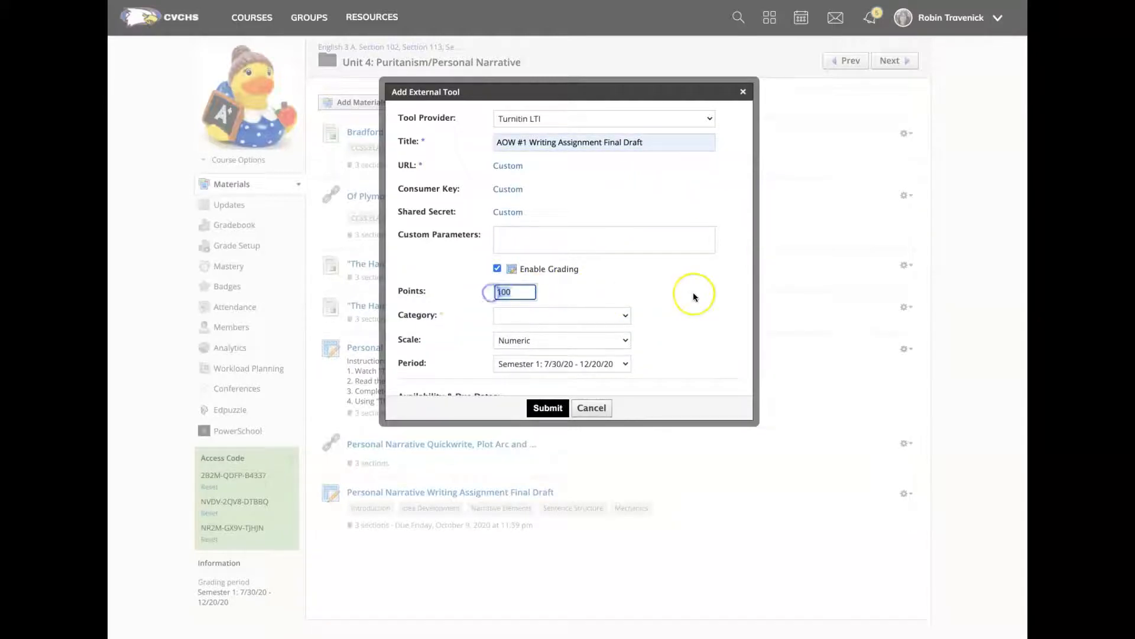
pyautogui.scroll(-1, 709, 299)
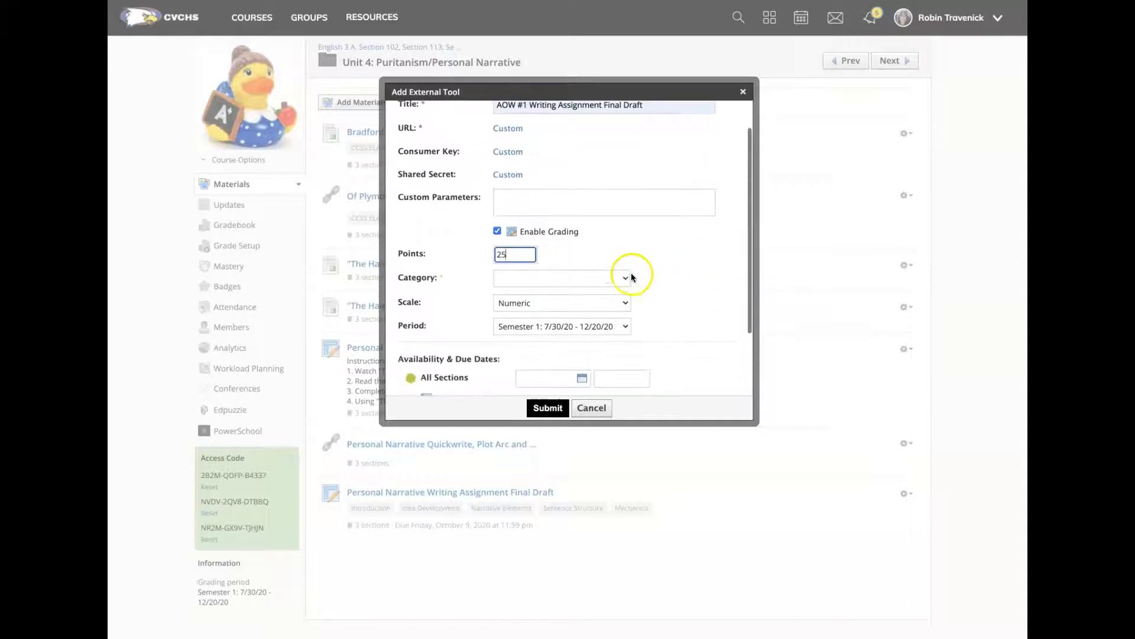
pyautogui.click(626, 277)
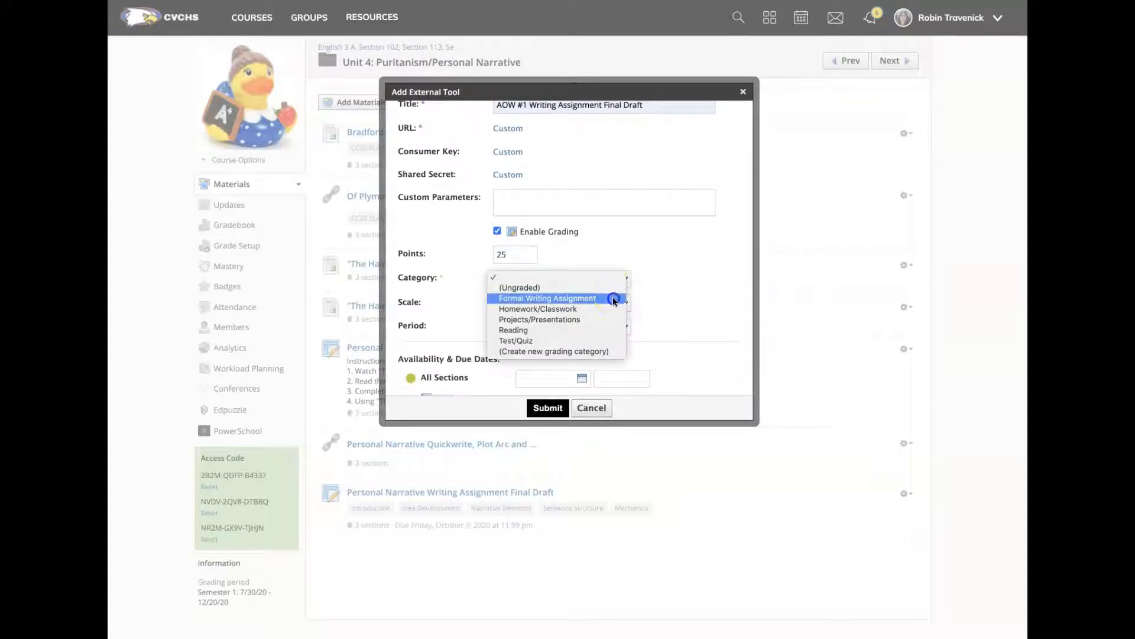
pyautogui.click(615, 299)
pyautogui.scroll(-1, 680, 285)
pyautogui.scroll(-3, 680, 290)
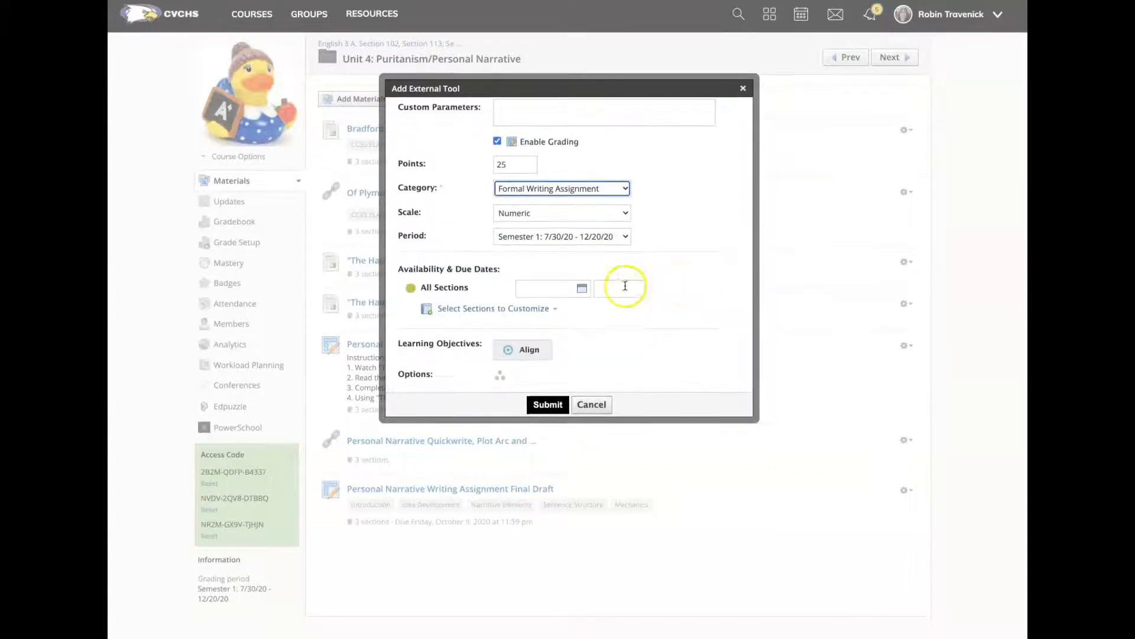
# Set the due date to October 9, 2020 and submit the new external tool
pyautogui.click(582, 292)
pyautogui.click(671, 314)
pyautogui.click(650, 362)
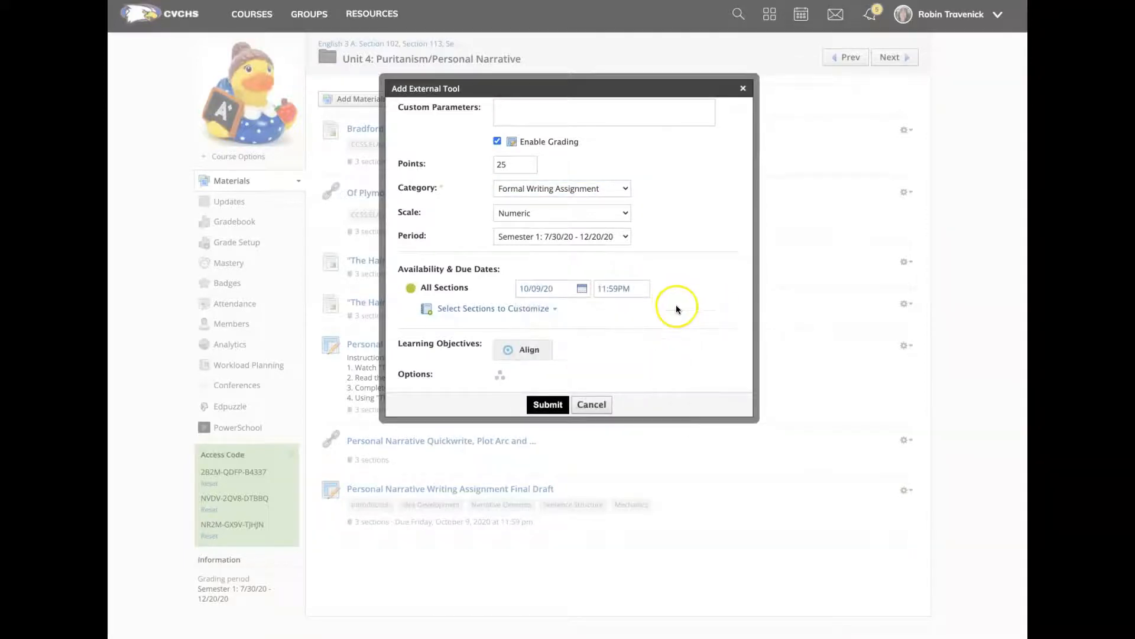
pyautogui.scroll(-1, 678, 317)
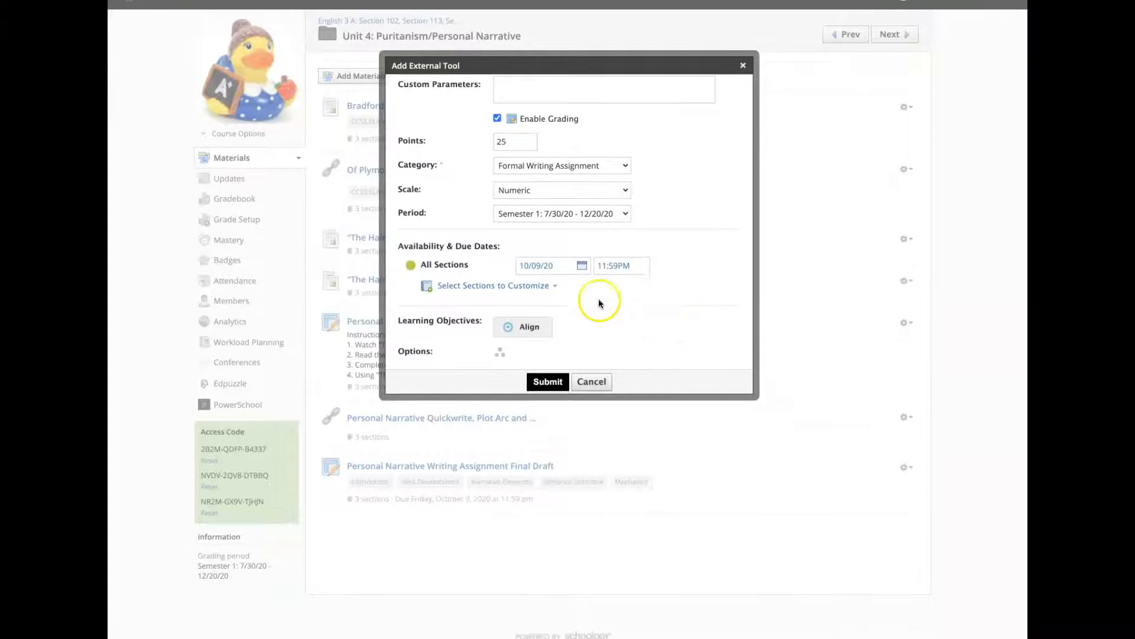
pyautogui.click(549, 381)
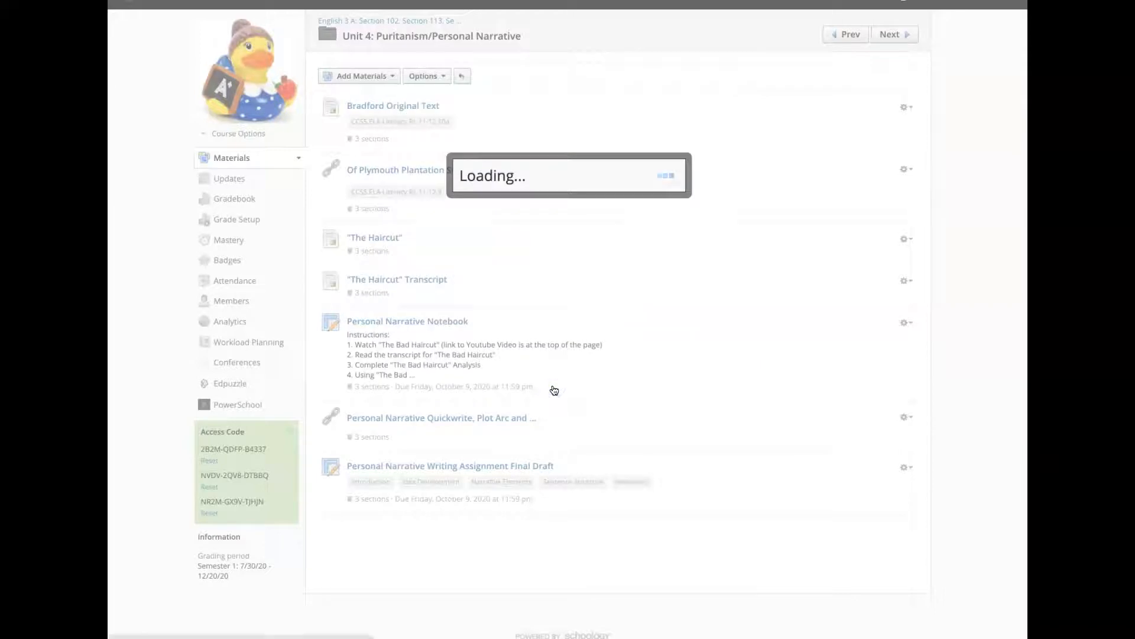
pyautogui.scroll(-2, 648, 377)
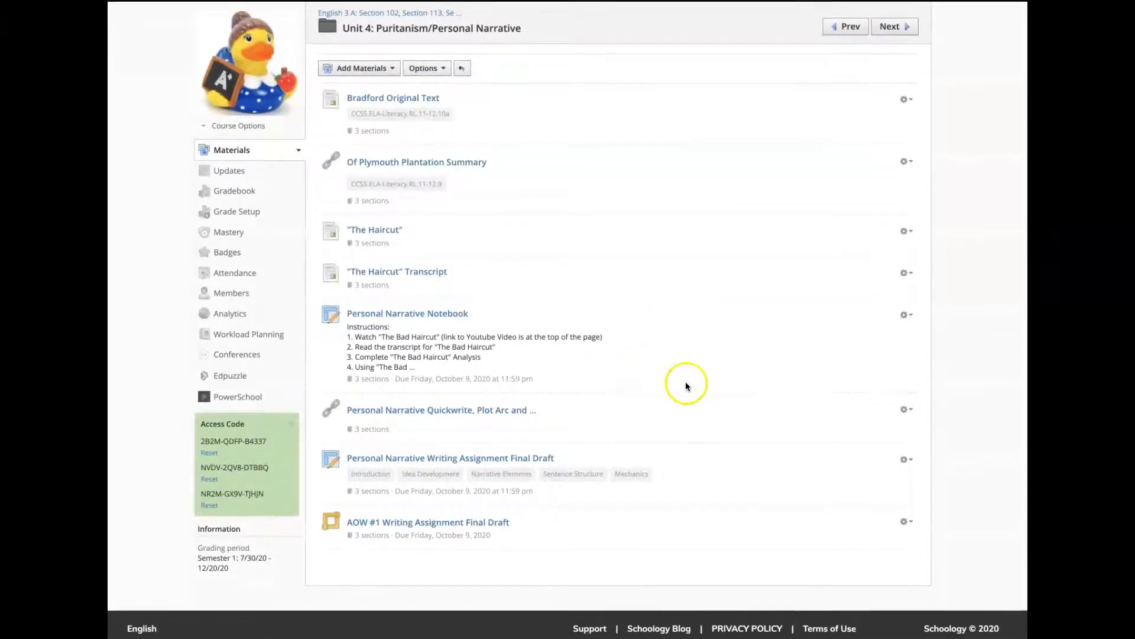
# Open 'AOW #1 Writing Assignment Final Draft' from the Unit 4 materials list
pyautogui.click(473, 523)
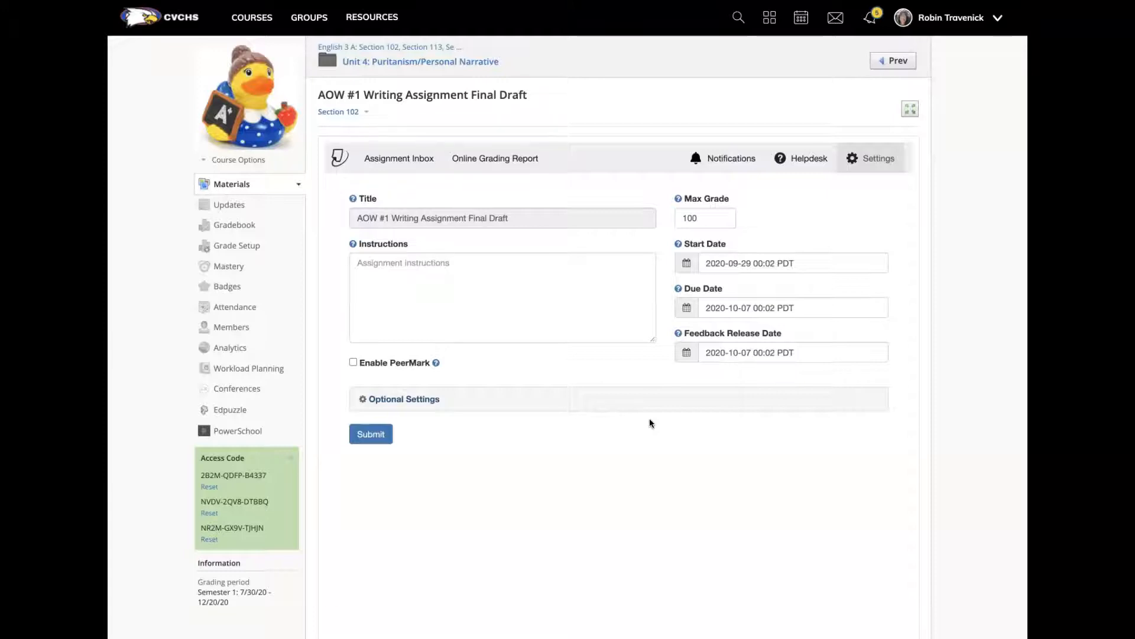
# Change the max grade to 25 and the due date to October 9
pyautogui.click(703, 219)
pyautogui.press('BackSpace')
pyautogui.press('BackSpace')
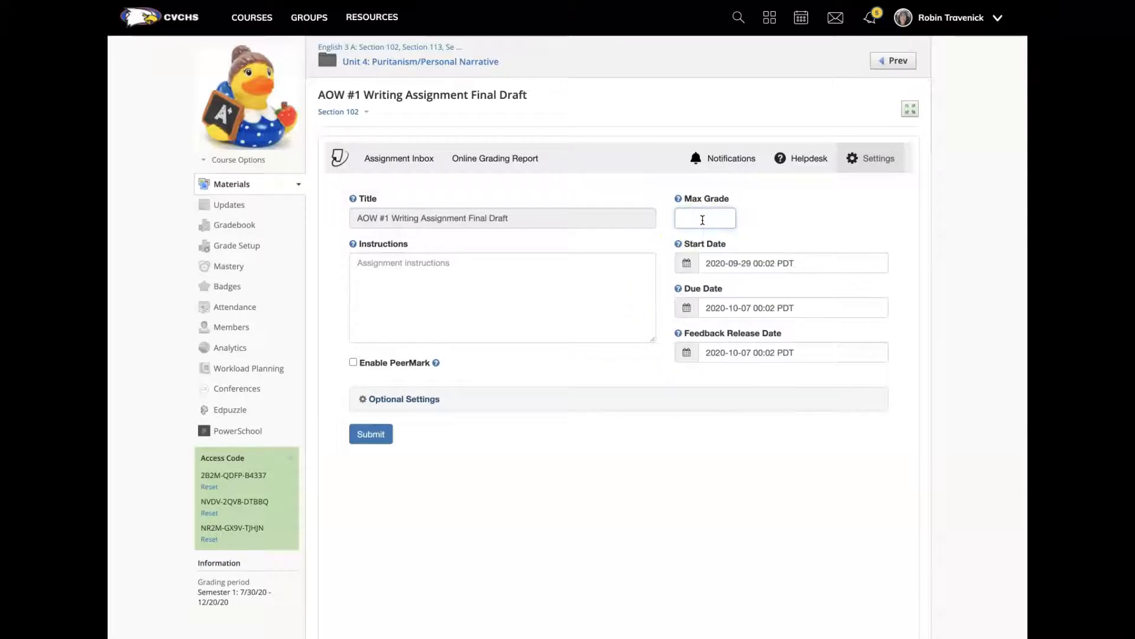
pyautogui.write('25')
pyautogui.click(798, 204)
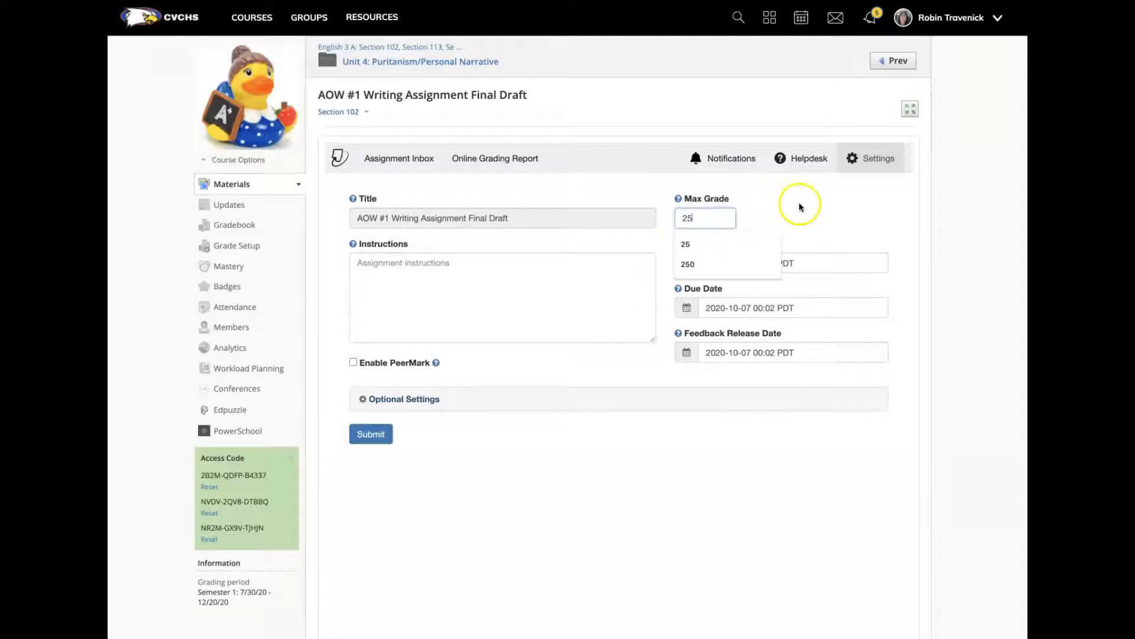
pyautogui.click(685, 312)
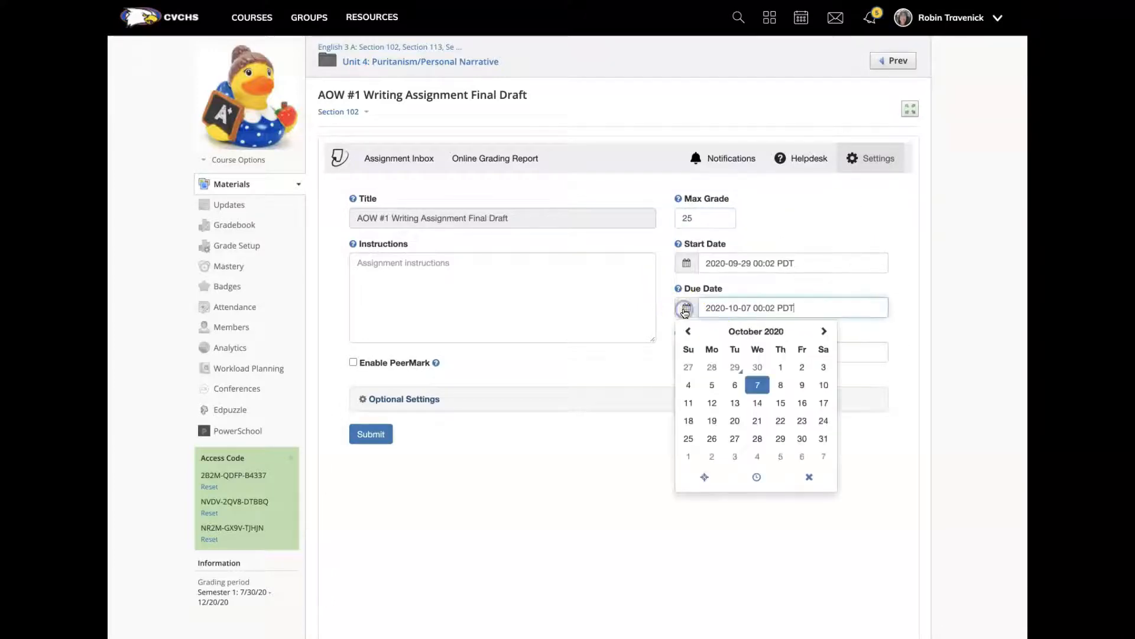
pyautogui.click(800, 387)
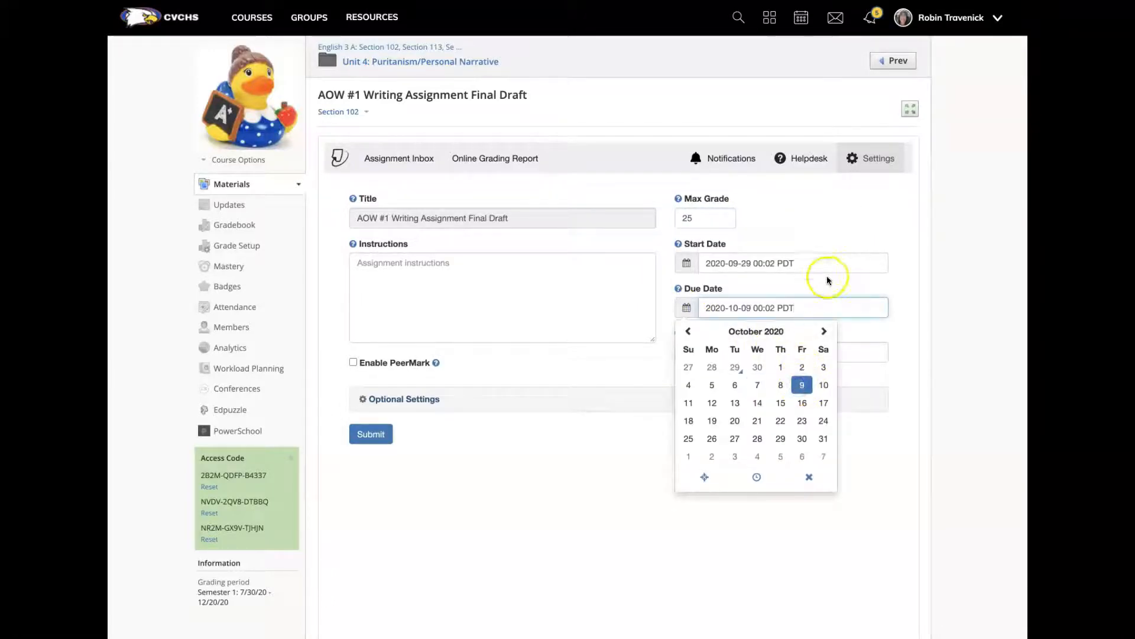
pyautogui.click(824, 210)
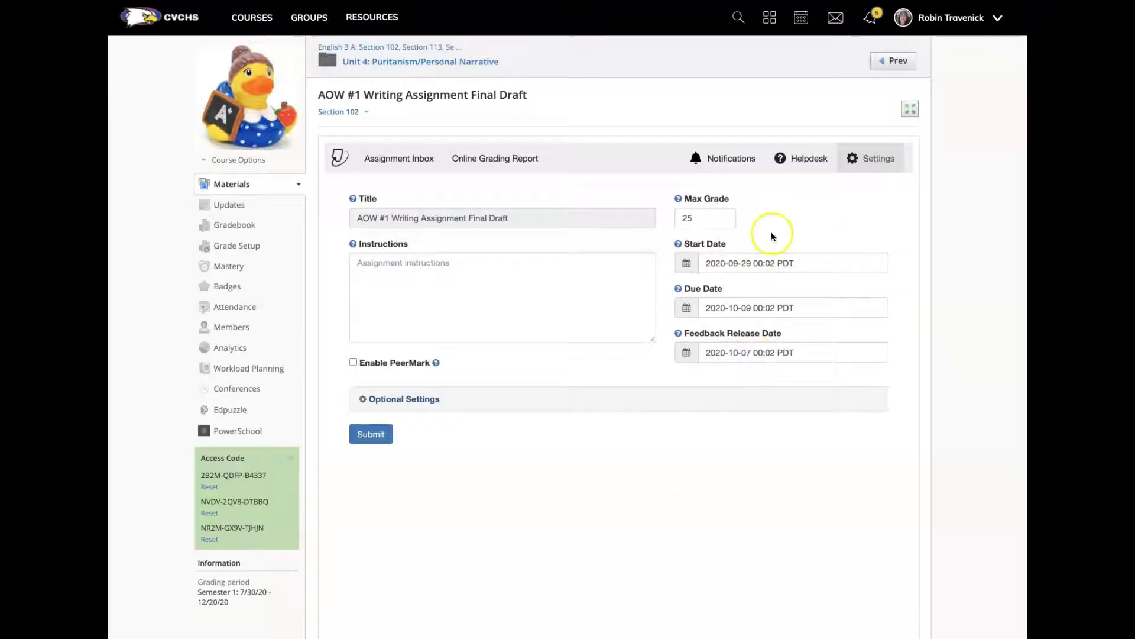
# Move the feedback release date to October 16, after first trying October 14
pyautogui.click(757, 353)
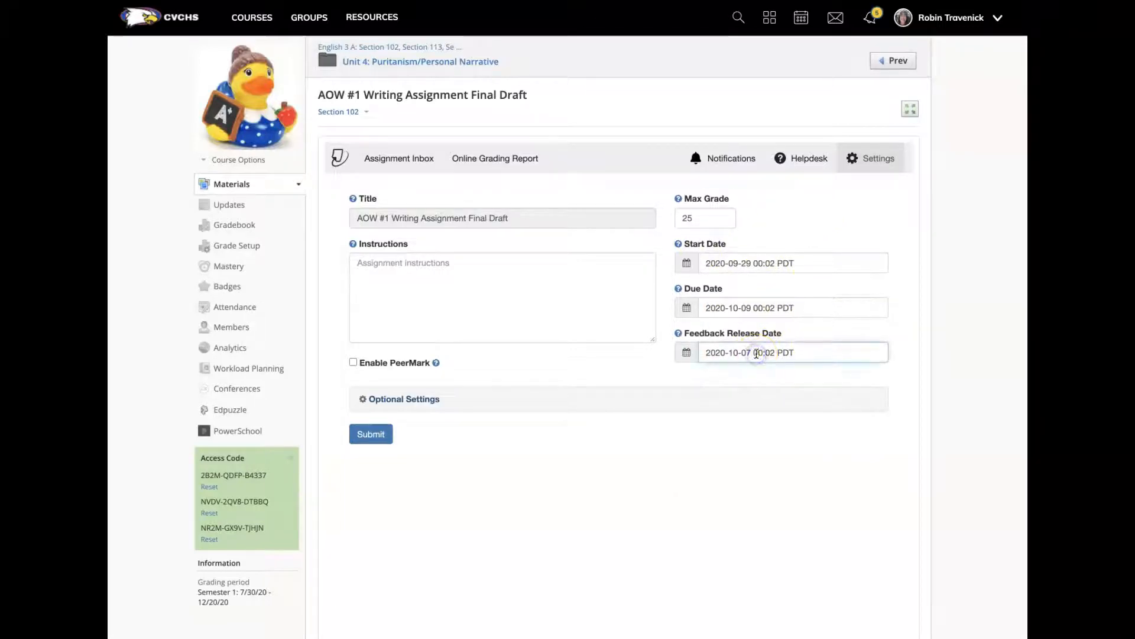
pyautogui.click(686, 353)
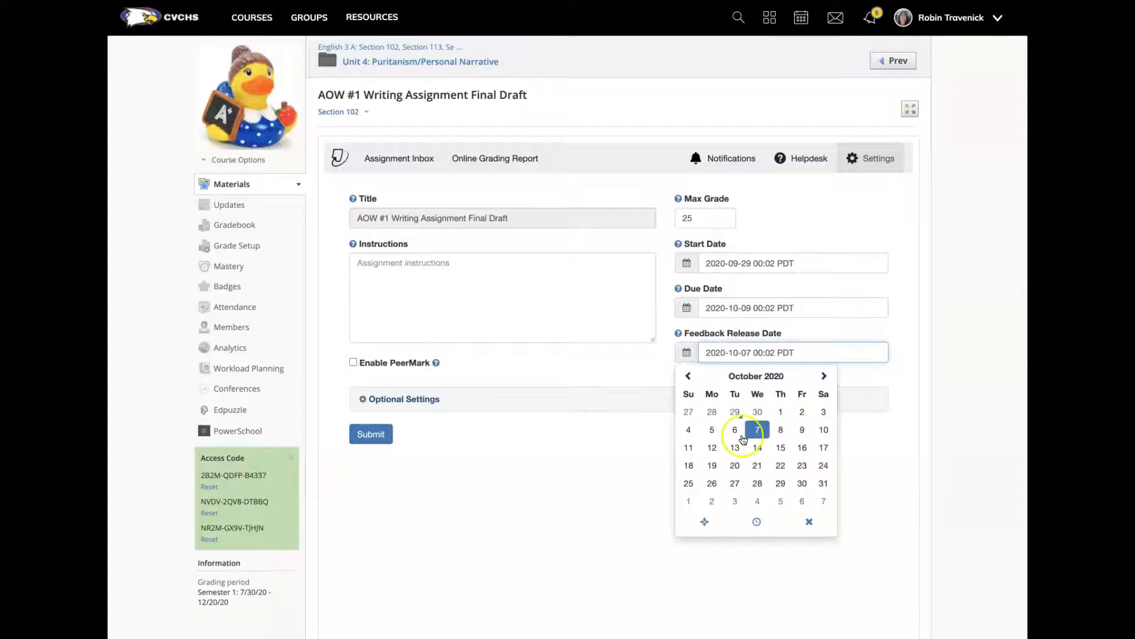
pyautogui.click(757, 448)
pyautogui.click(846, 330)
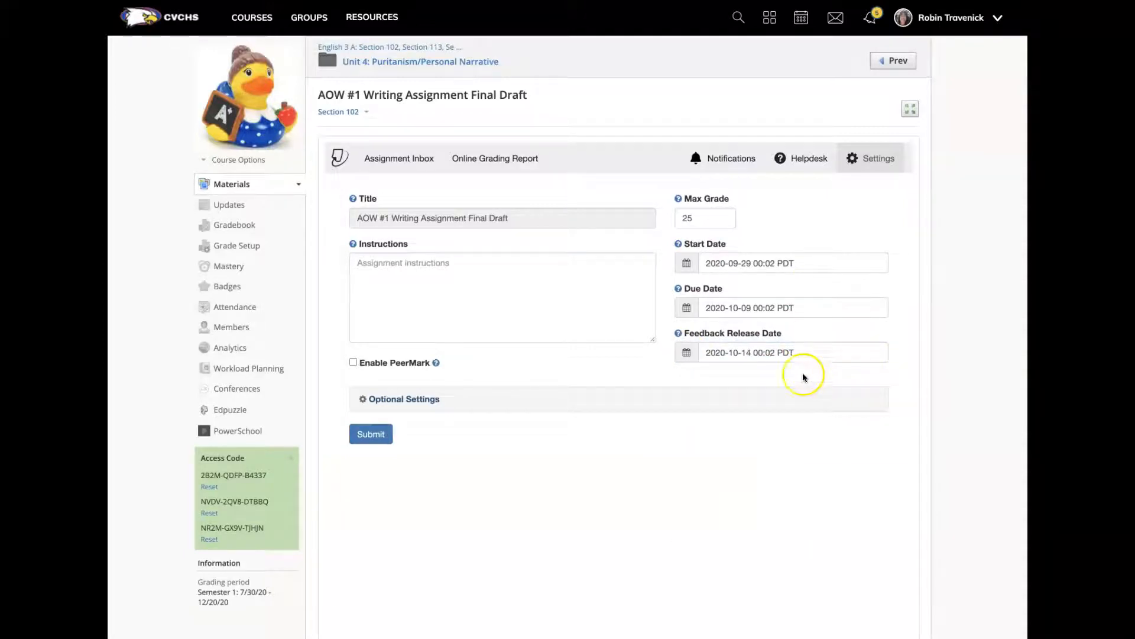
pyautogui.click(686, 352)
pyautogui.click(802, 449)
# Keep October 16 as feedback release date and expand the Optional Settings
pyautogui.click(834, 329)
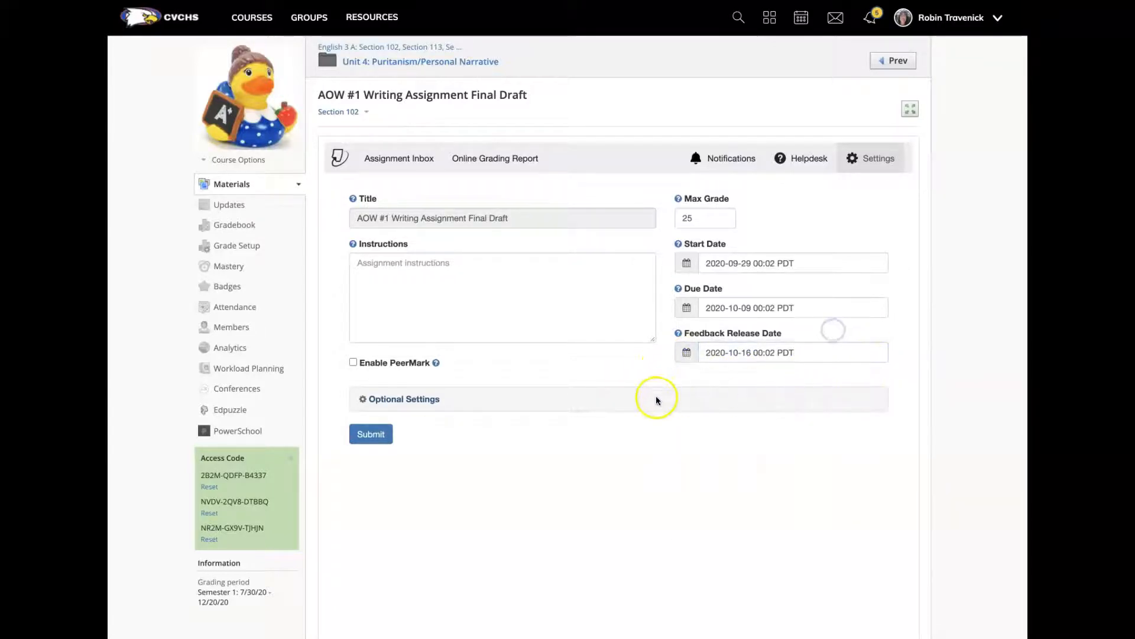
pyautogui.click(387, 404)
pyautogui.scroll(-3, 565, 429)
pyautogui.scroll(-2, 565, 432)
pyautogui.scroll(-5, 565, 428)
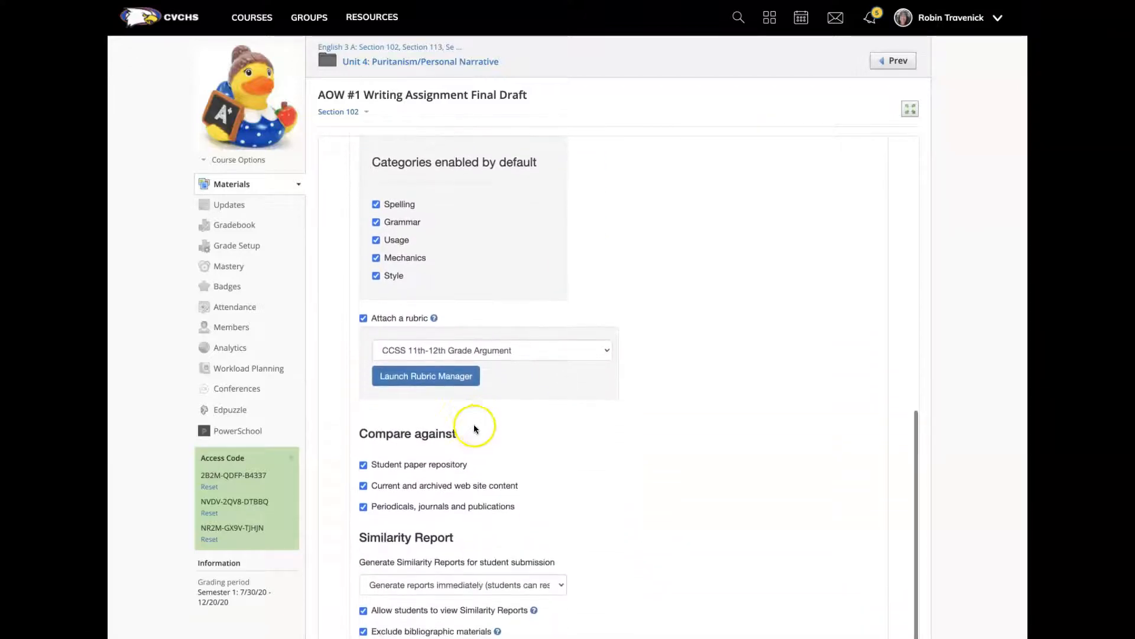
pyautogui.scroll(-2, 474, 426)
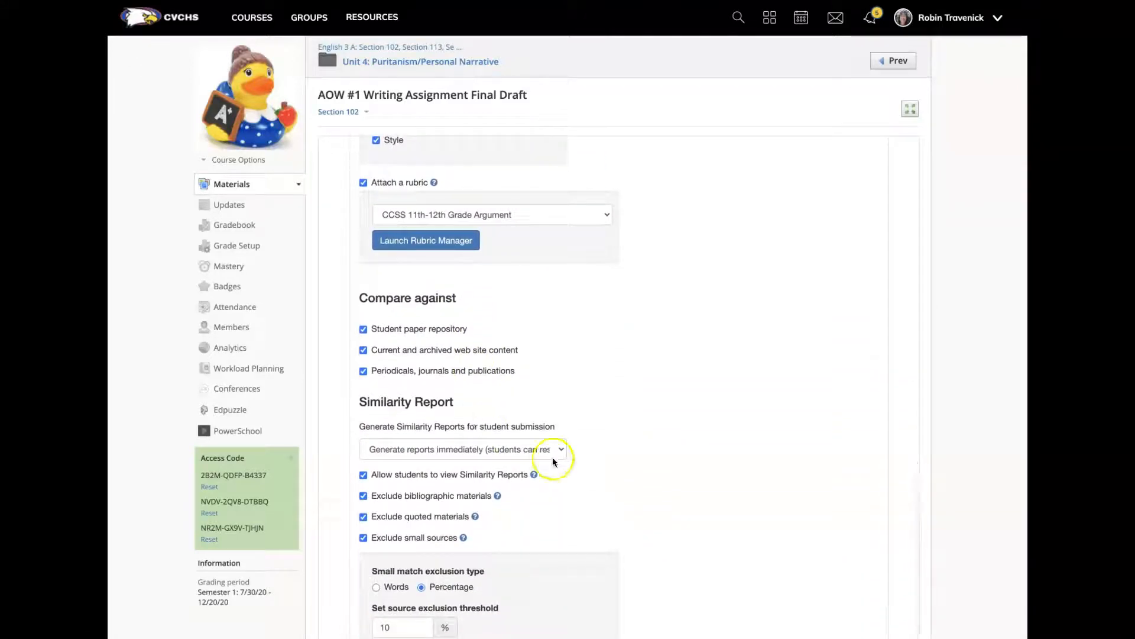
pyautogui.scroll(-4, 529, 518)
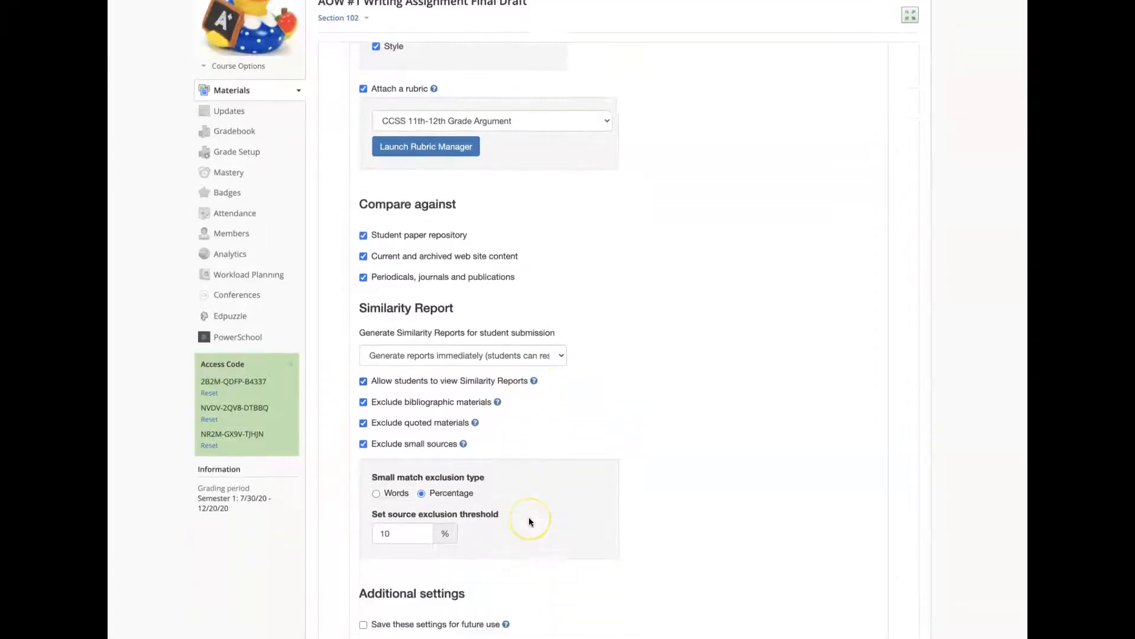
pyautogui.scroll(-1, 528, 518)
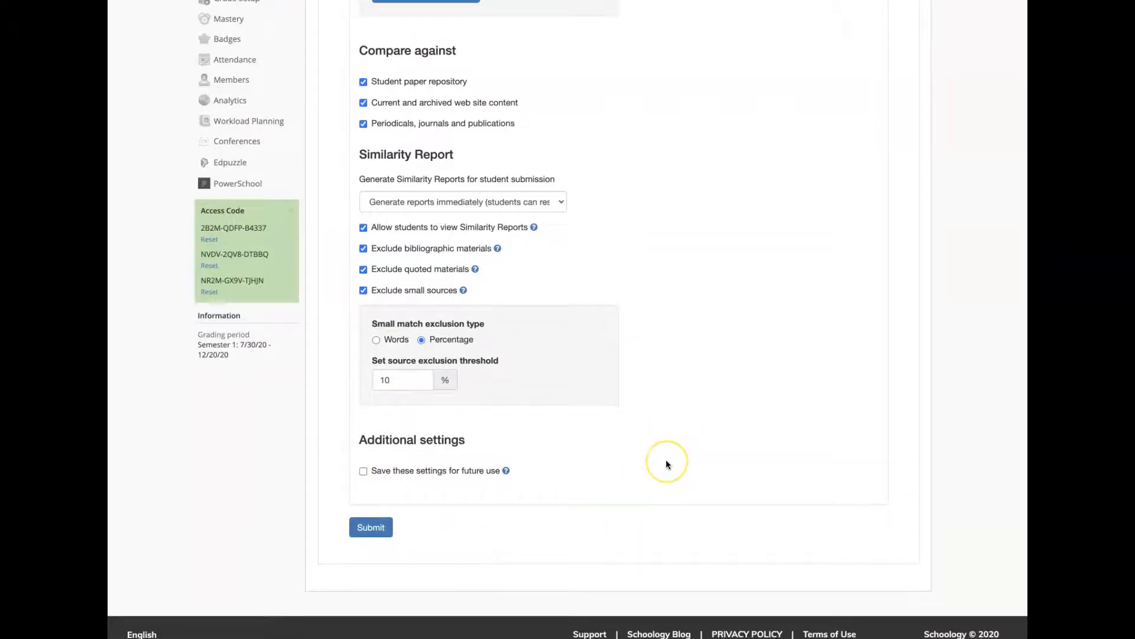
pyautogui.scroll(3, 667, 465)
pyautogui.scroll(2, 666, 464)
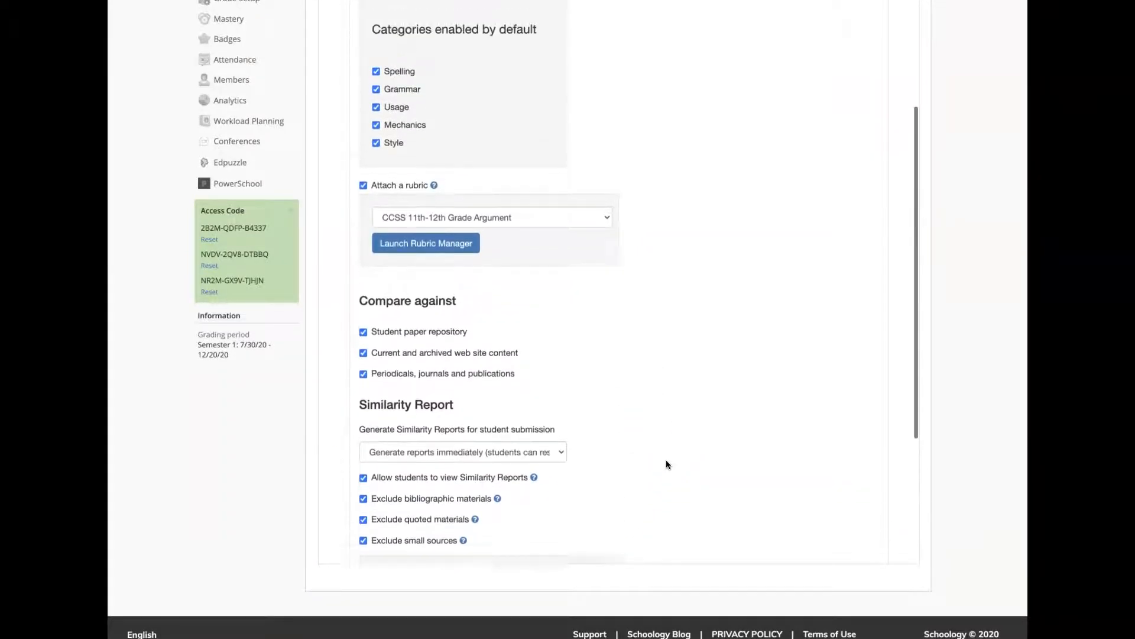
pyautogui.scroll(-4, 656, 396)
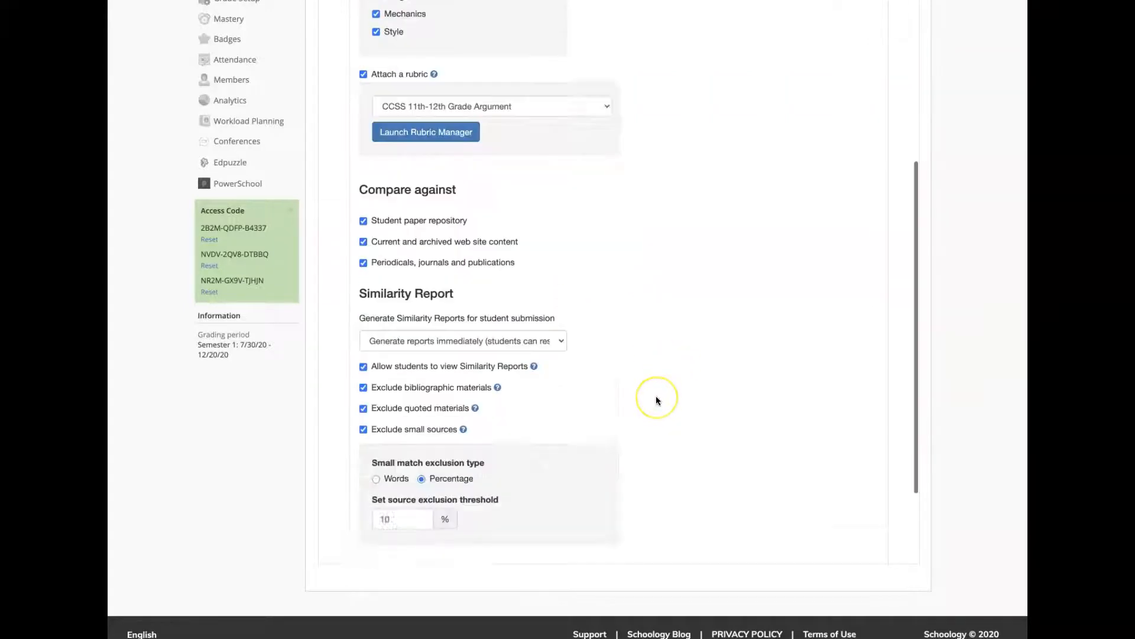
pyautogui.scroll(2, 655, 396)
# Attach the CCSS 11th-12th Grade Informative rubric and save the Turnitin settings
pyautogui.click(523, 131)
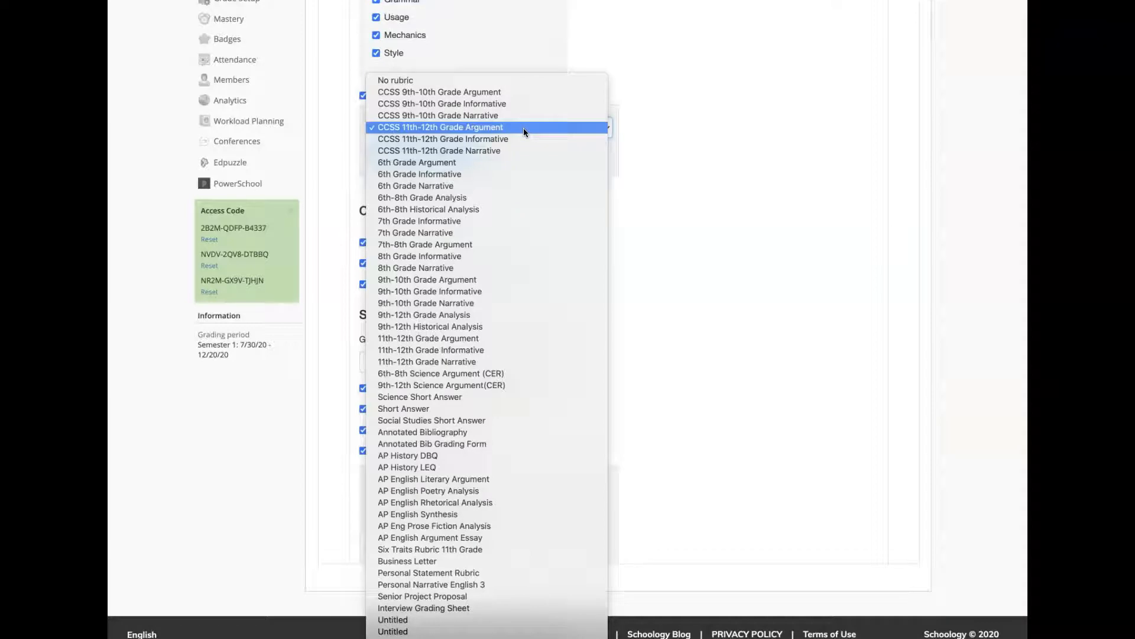
pyautogui.click(530, 141)
pyautogui.scroll(-3, 680, 324)
pyautogui.click(373, 531)
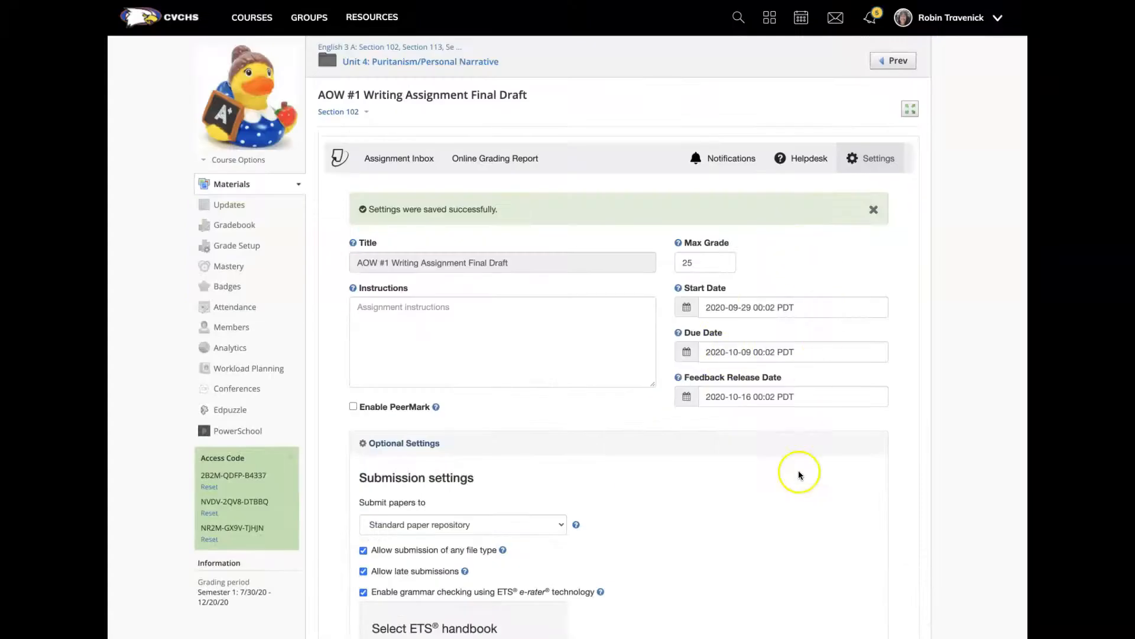
# Go back to the Unit 4 folder and open View Course As for Section 102
pyautogui.scroll(-8, 798, 475)
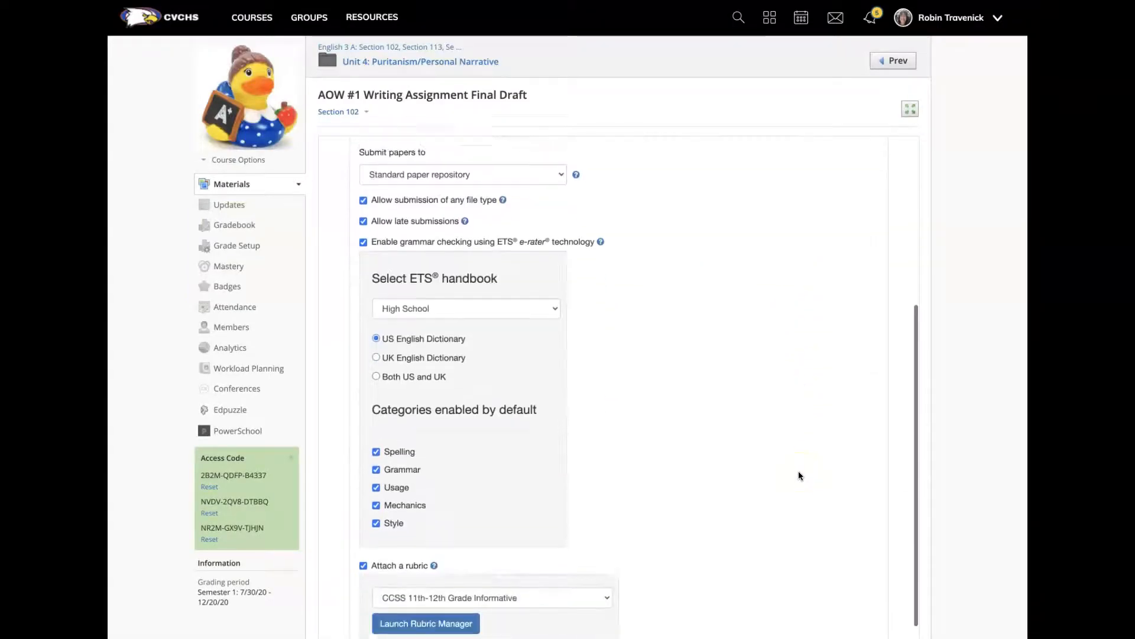
pyautogui.scroll(-4, 799, 475)
pyautogui.scroll(12, 798, 475)
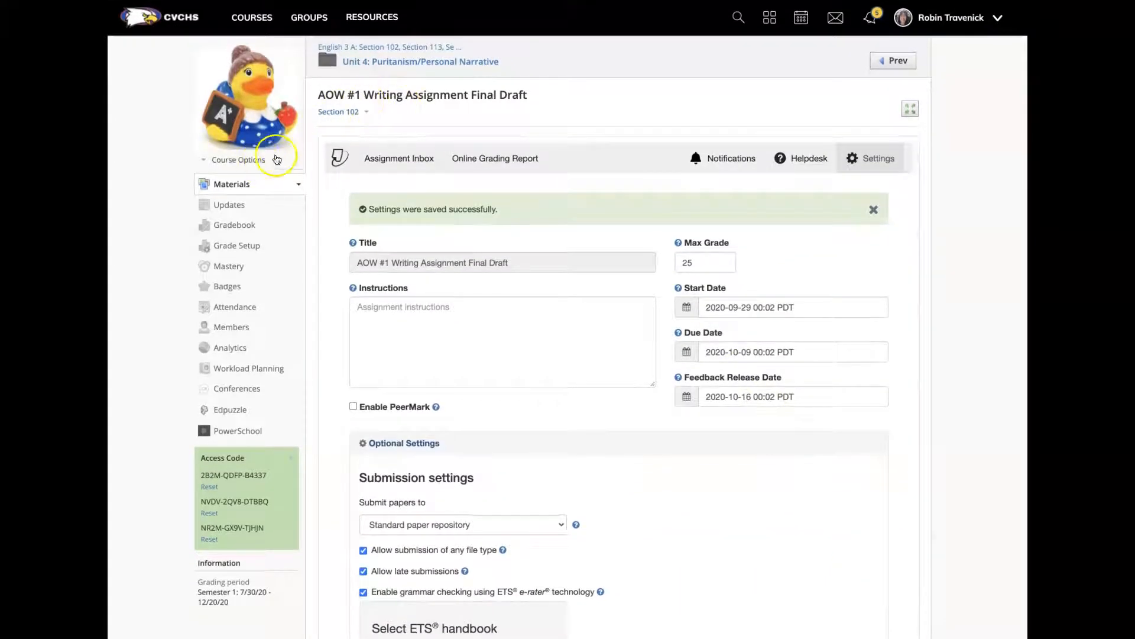
pyautogui.click(368, 63)
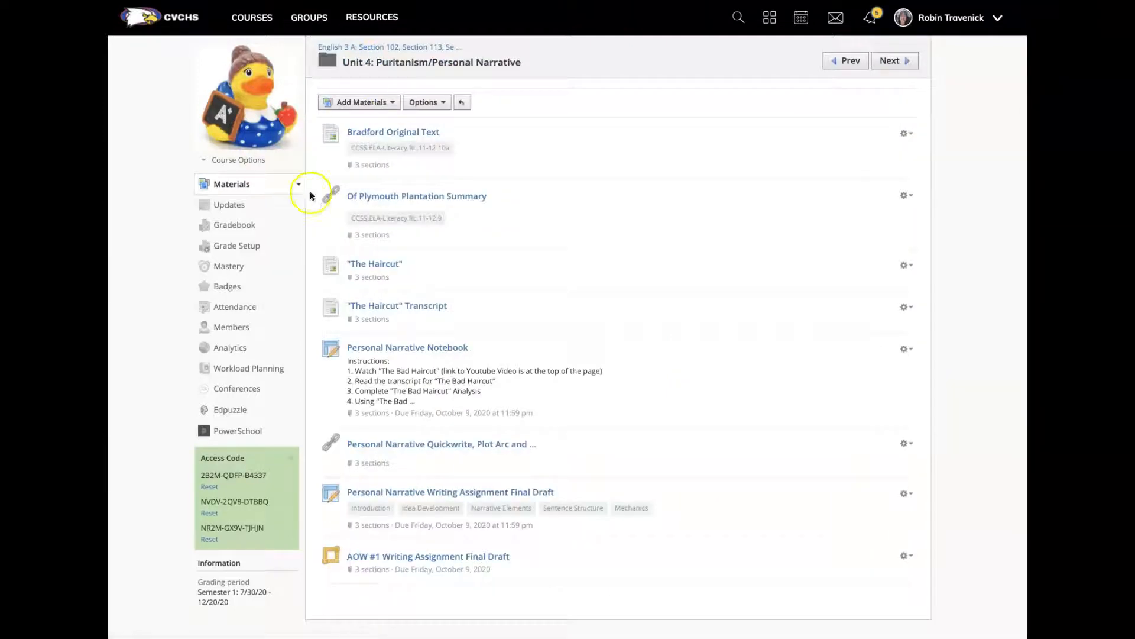
pyautogui.click(247, 162)
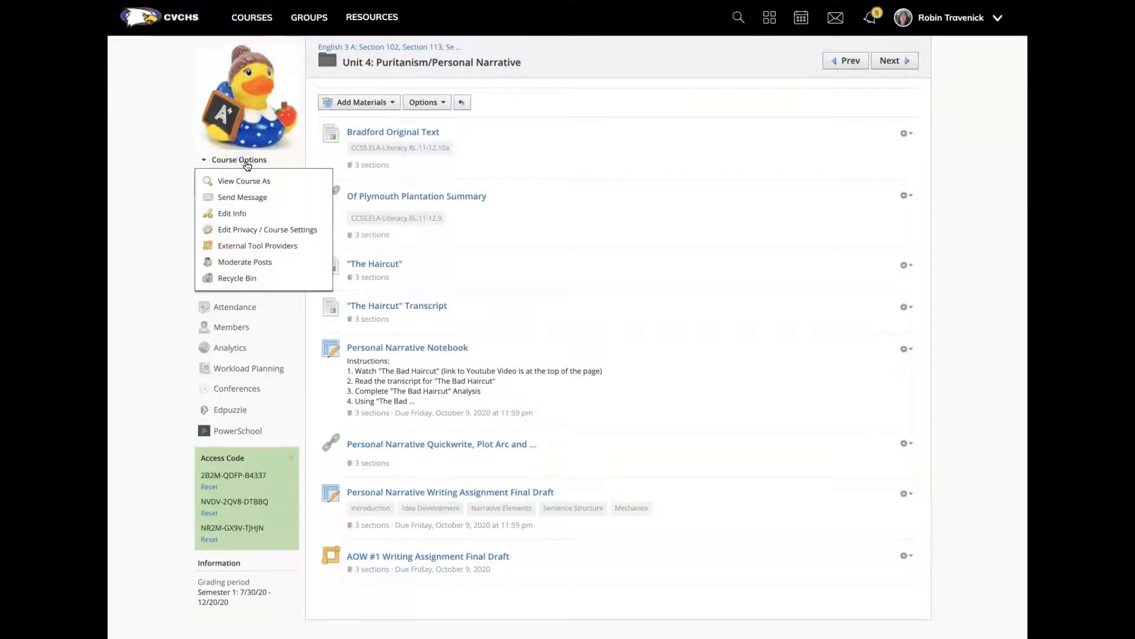
pyautogui.click(243, 180)
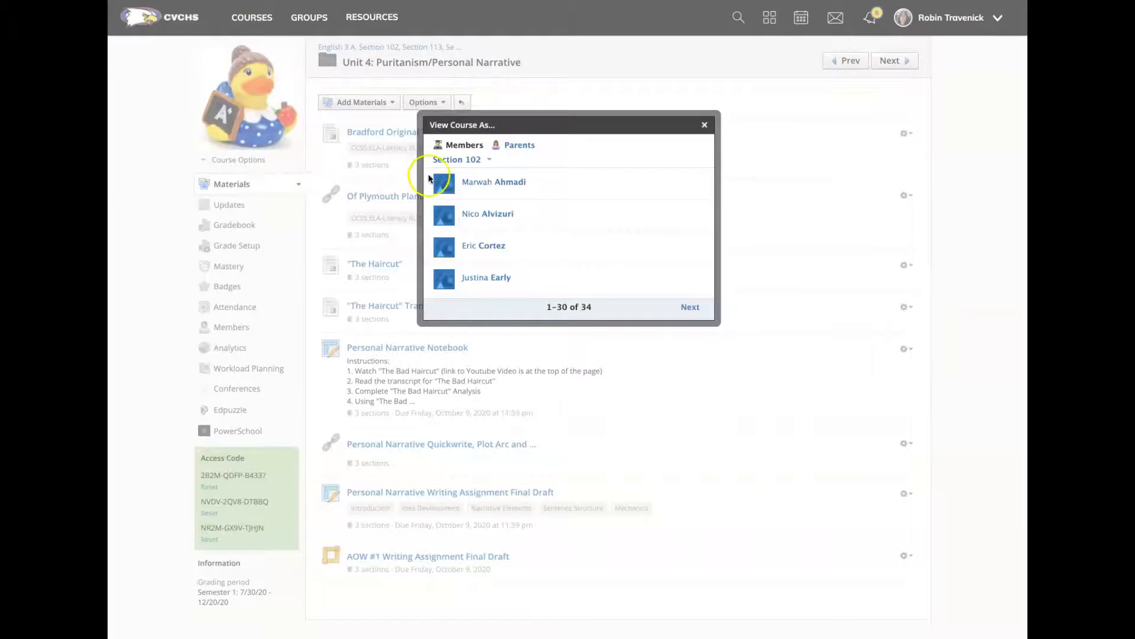
# Preview the course as the first Section 102 student and open AOW #1 from Upcoming
pyautogui.click(491, 183)
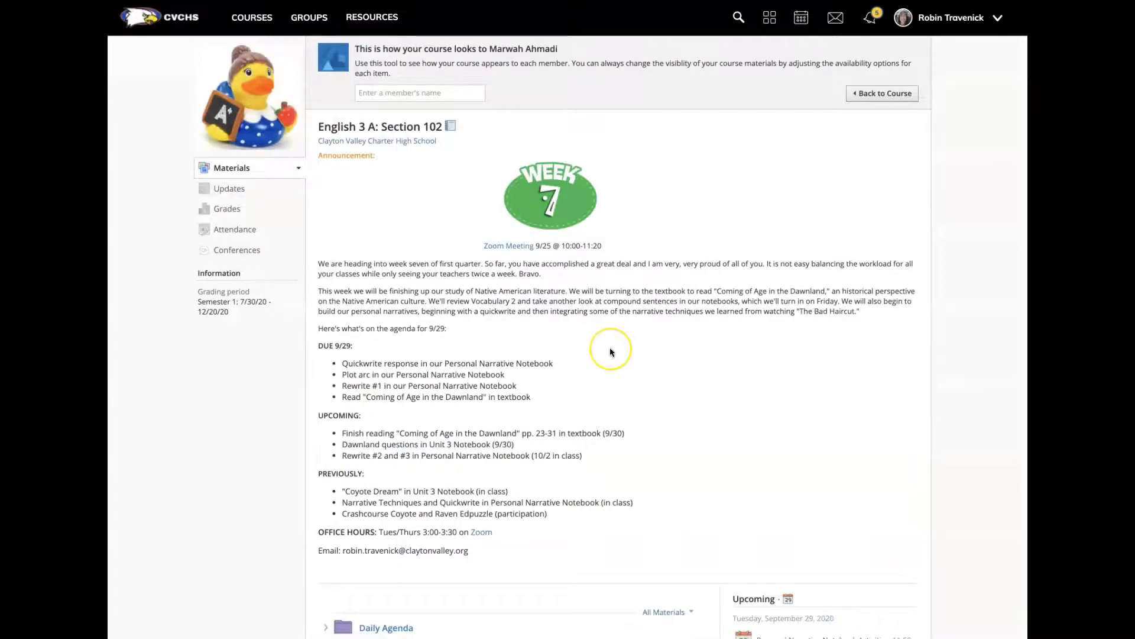
pyautogui.scroll(-4, 610, 352)
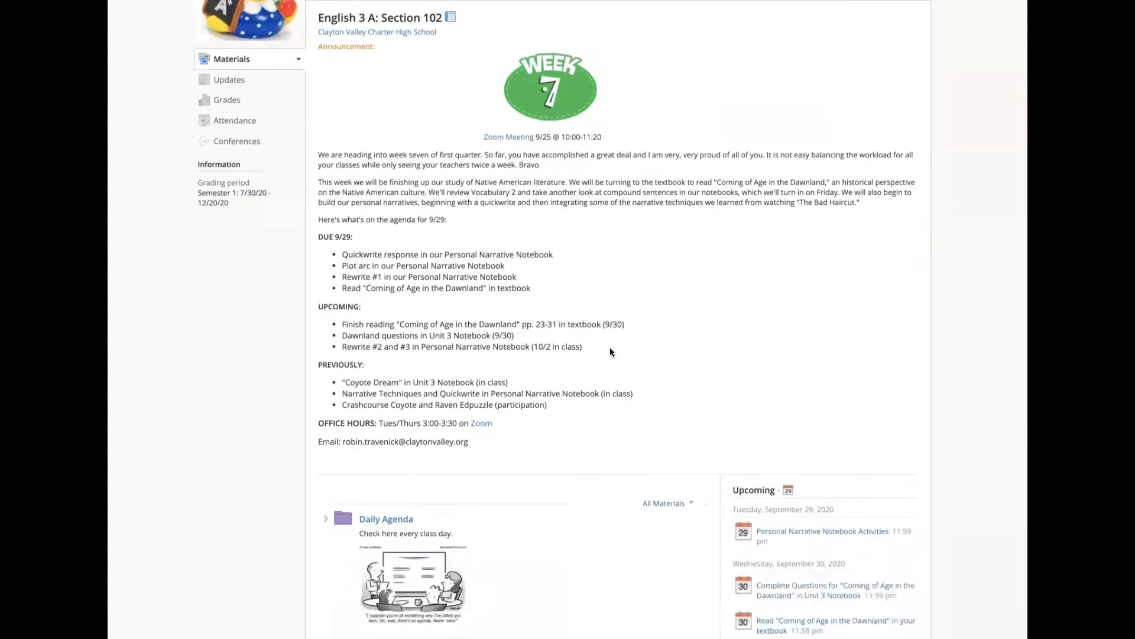
pyautogui.scroll(-5, 611, 352)
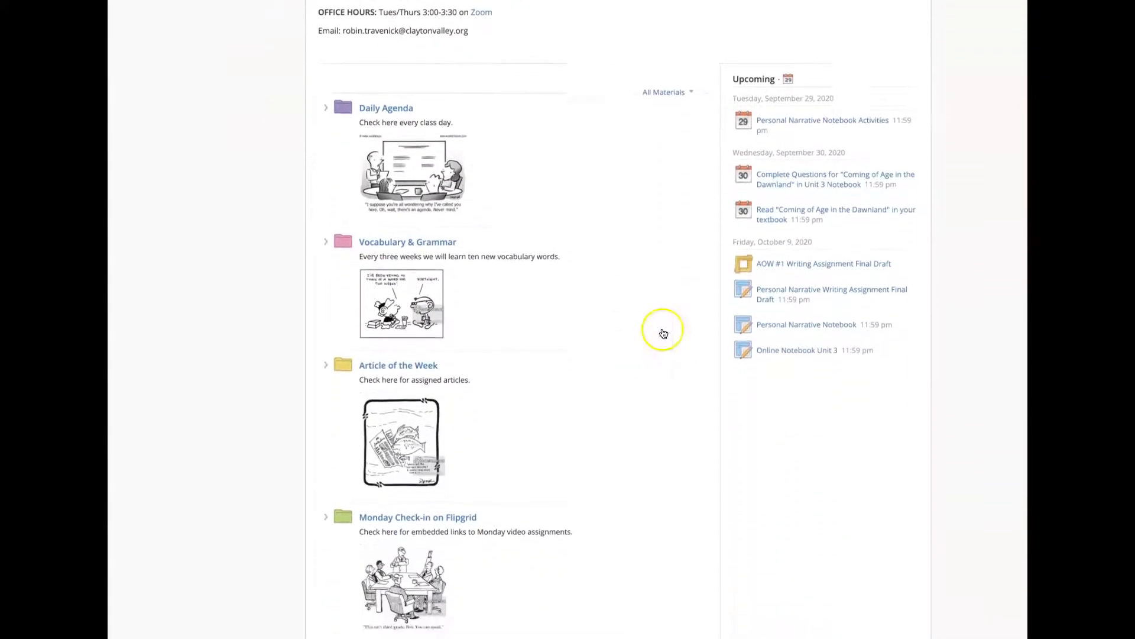
pyautogui.click(795, 262)
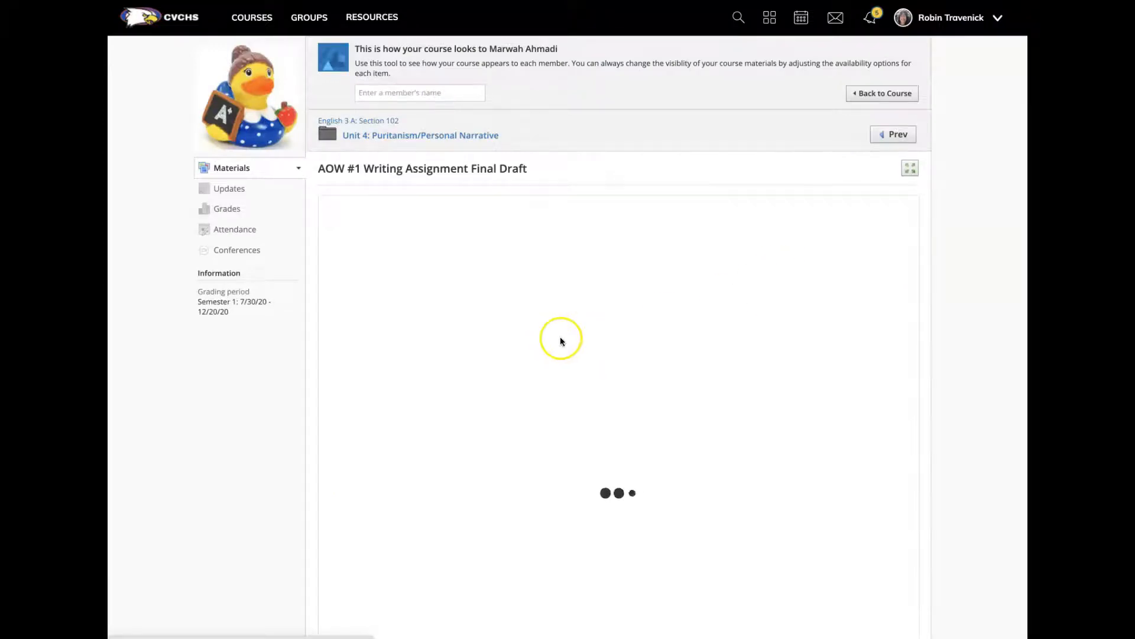
pyautogui.scroll(-2, 765, 326)
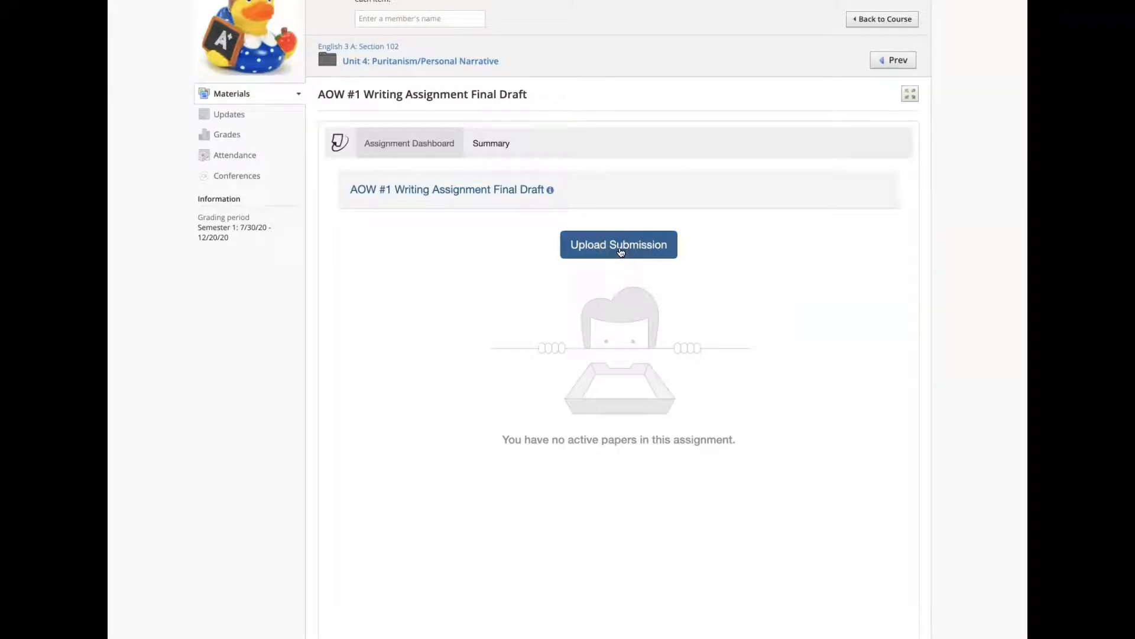
# Start an upload submission for the assignment, then cancel the file browser without choosing a file
pyautogui.click(621, 252)
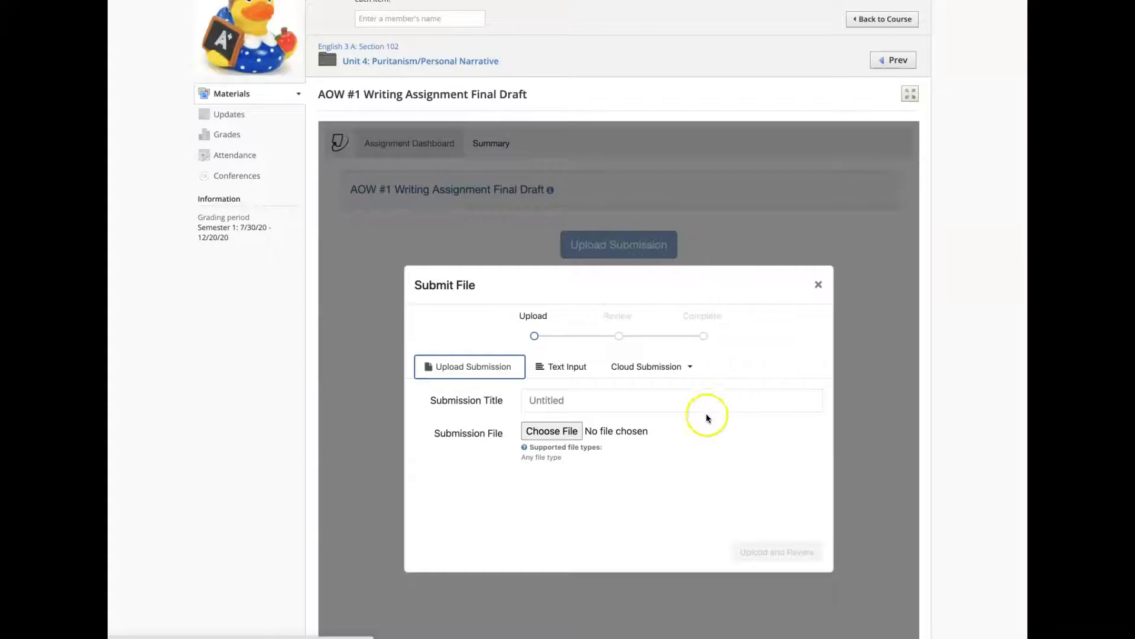
pyautogui.click(555, 432)
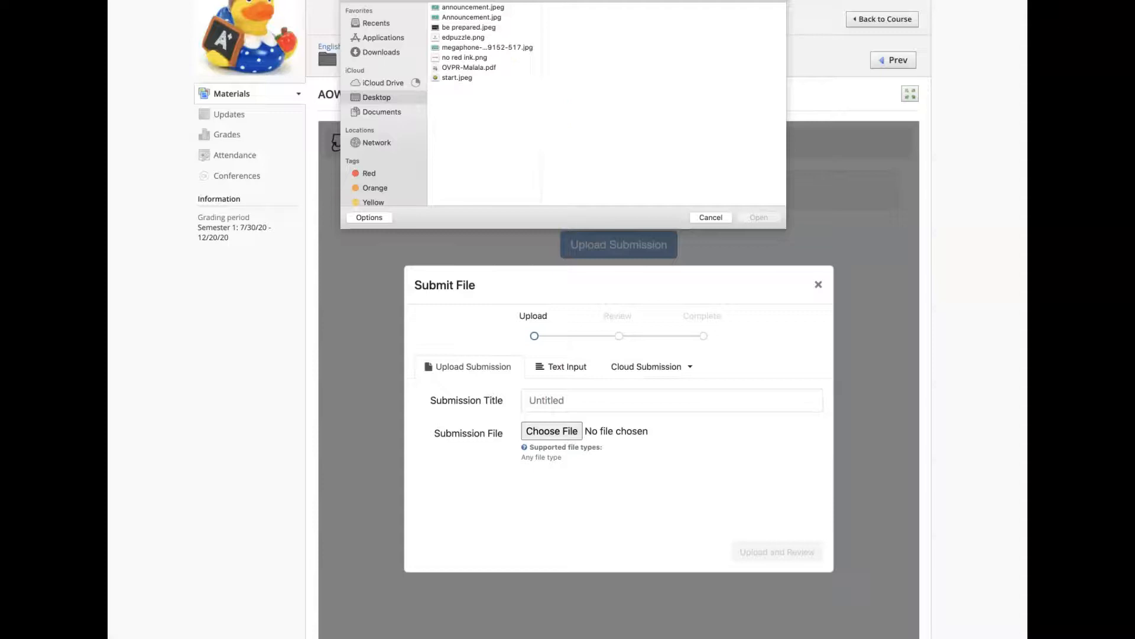
pyautogui.click(709, 217)
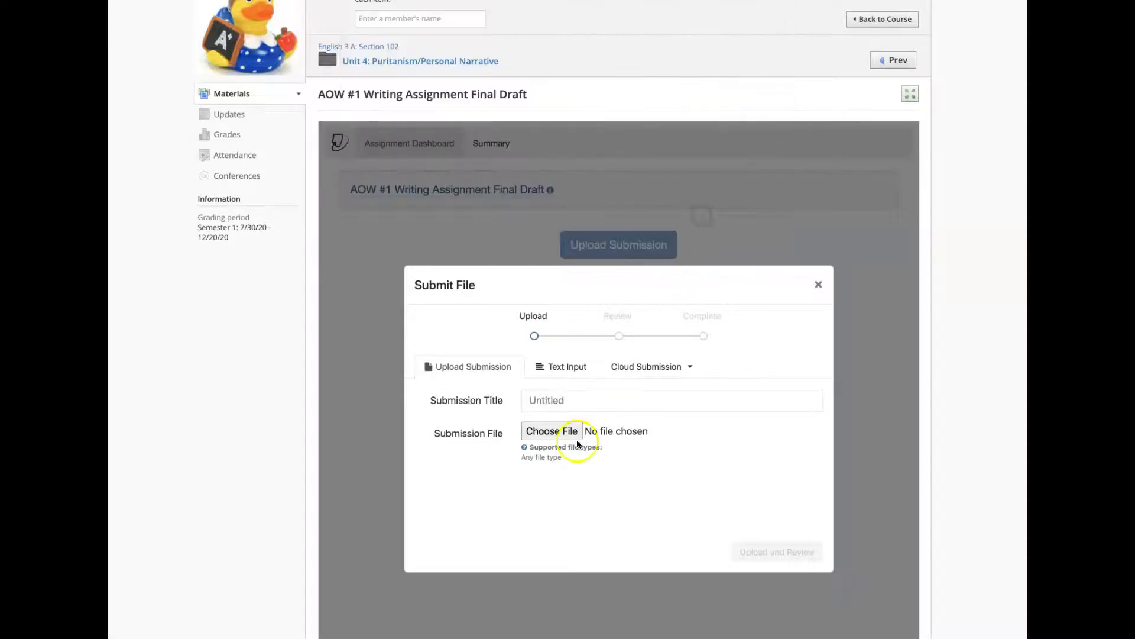
# Try Google Drive as a cloud submission source and close its sign-in prompts
pyautogui.click(642, 369)
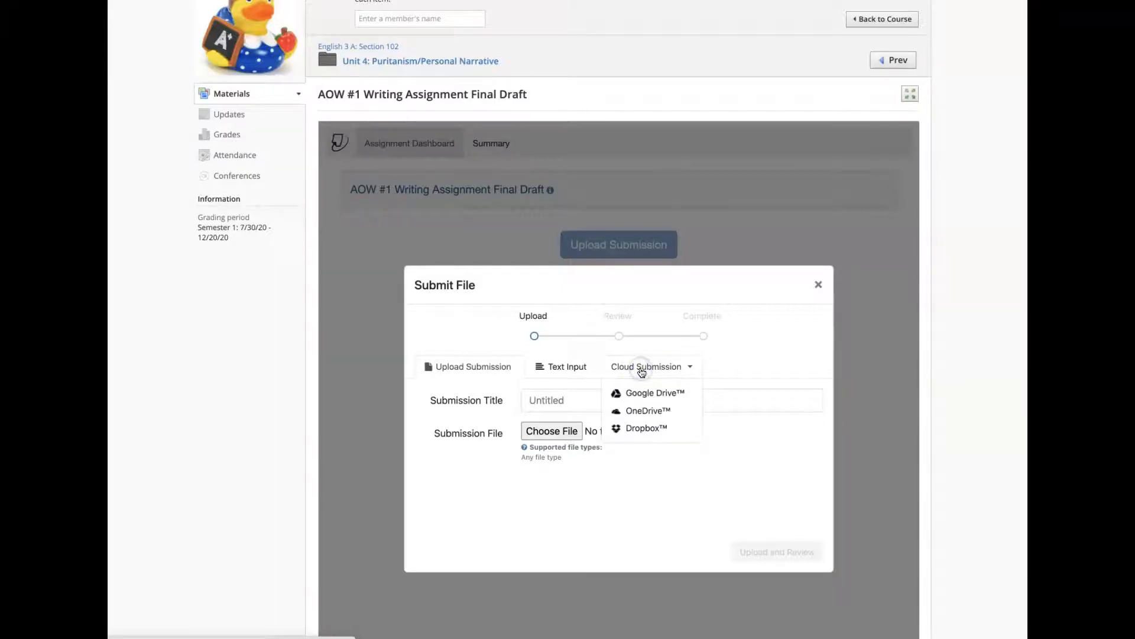
pyautogui.click(642, 396)
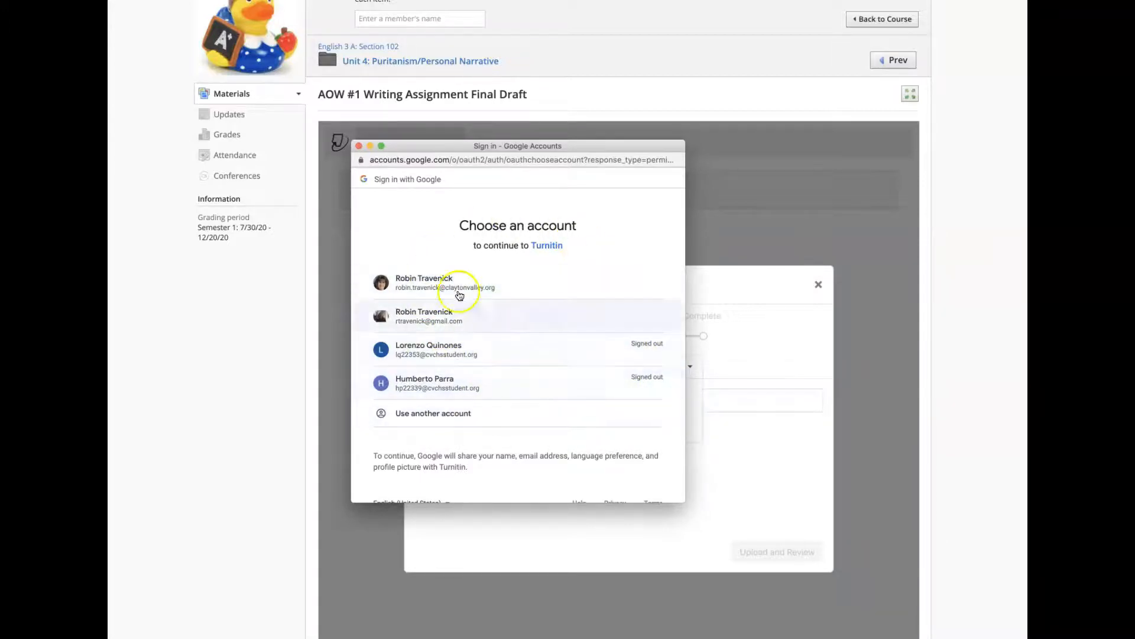
pyautogui.click(358, 150)
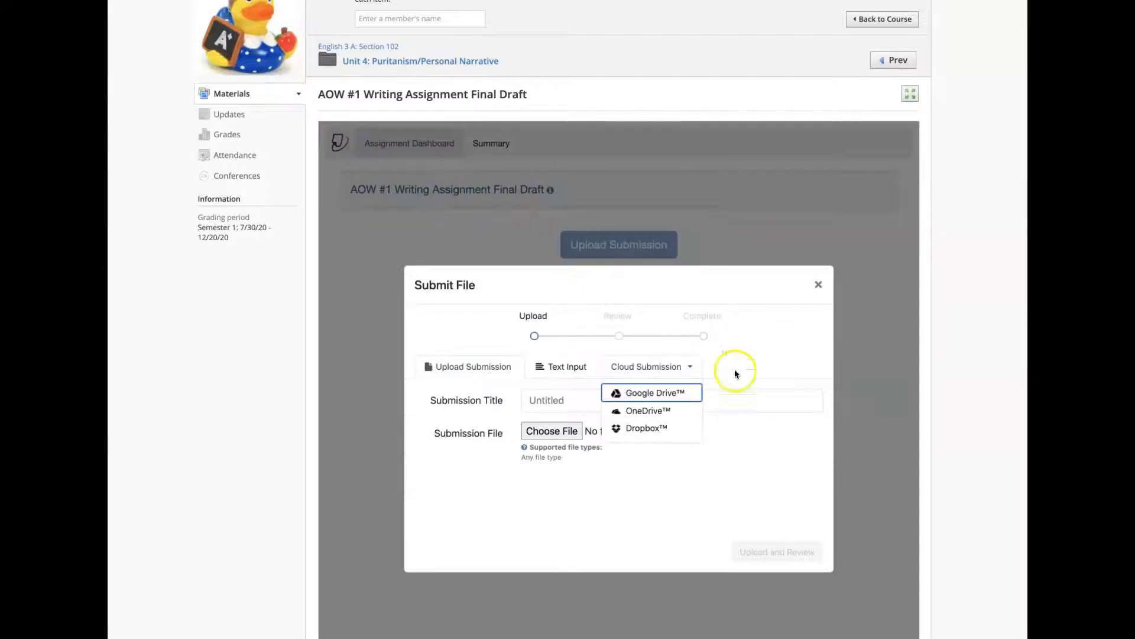
pyautogui.click(681, 394)
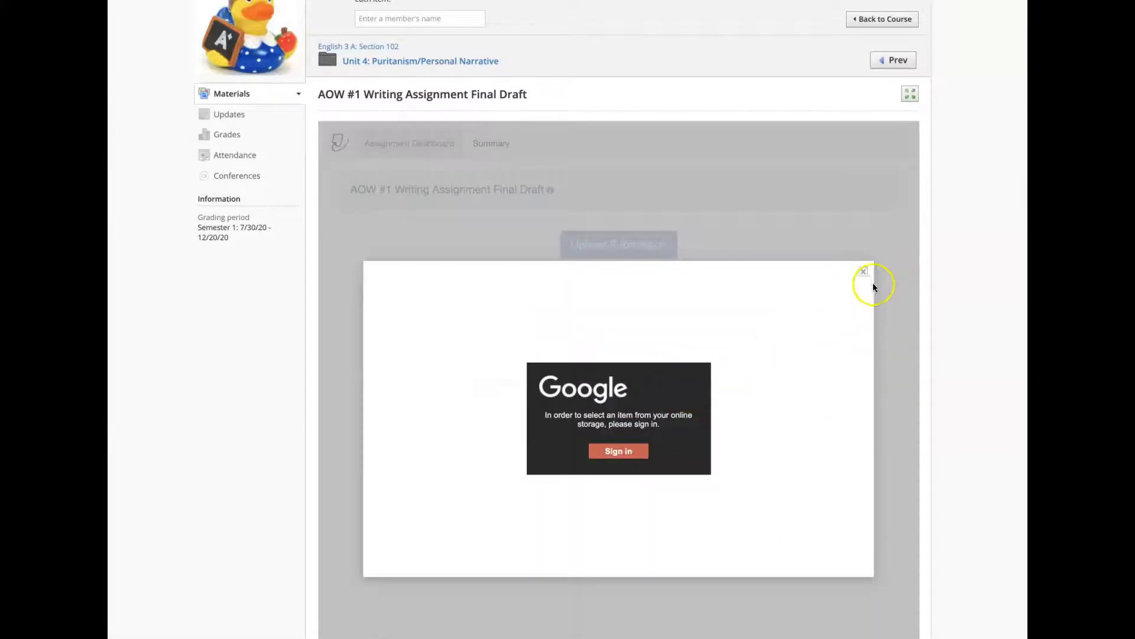
pyautogui.click(863, 272)
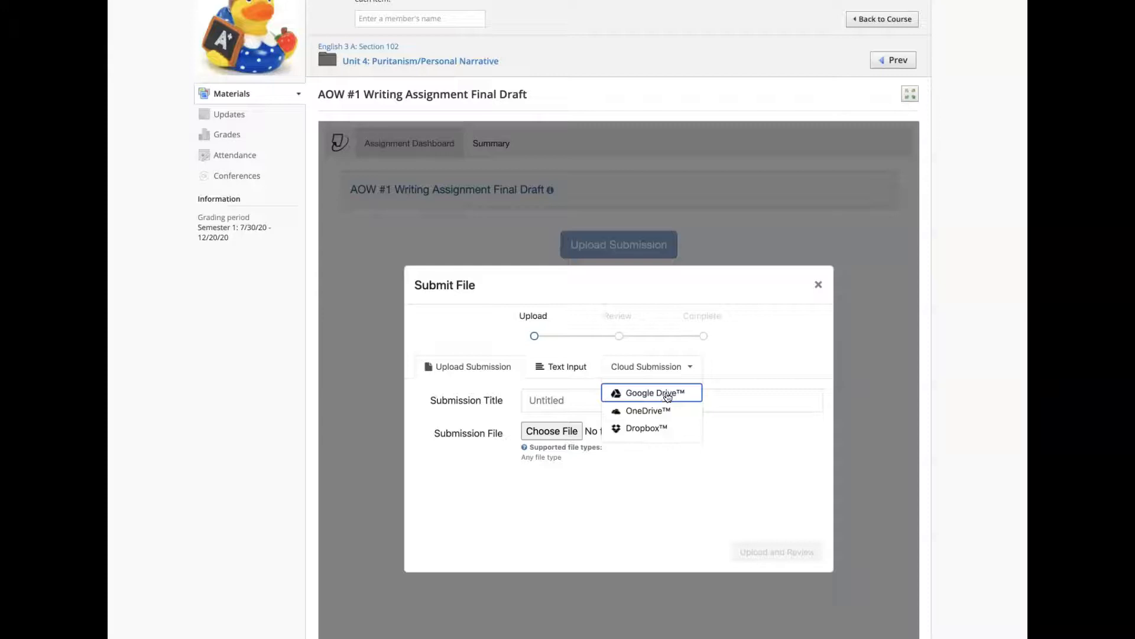
# Switch between the cloud sources and file upload, then cancel the Choose File browser
pyautogui.click(733, 360)
pyautogui.click(493, 372)
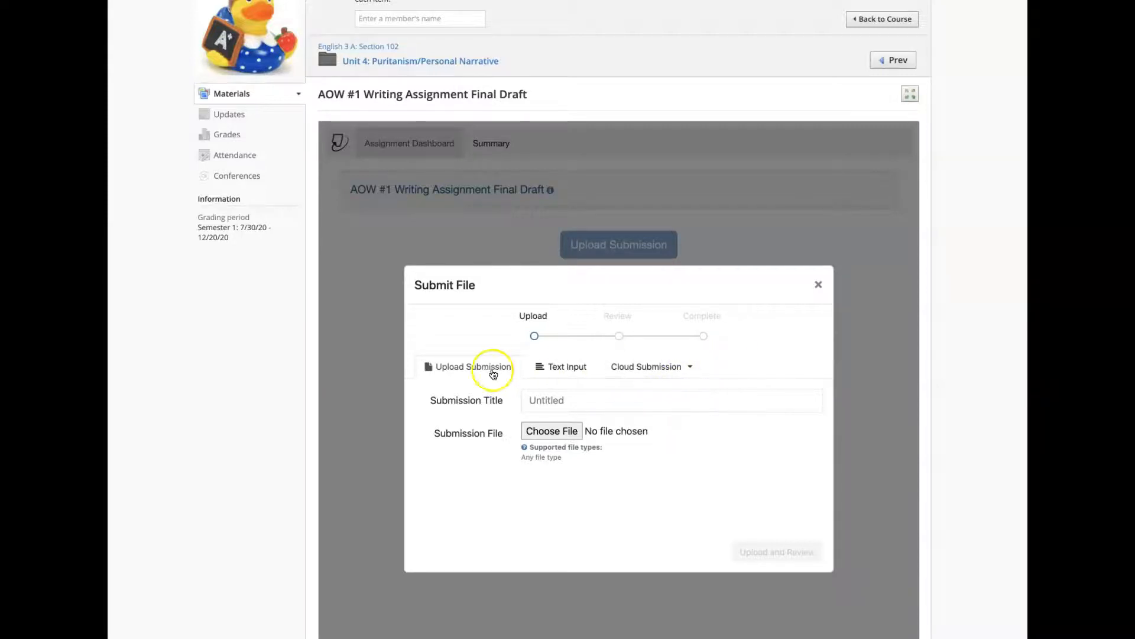
pyautogui.click(644, 366)
pyautogui.click(649, 369)
pyautogui.click(489, 370)
pyautogui.click(533, 414)
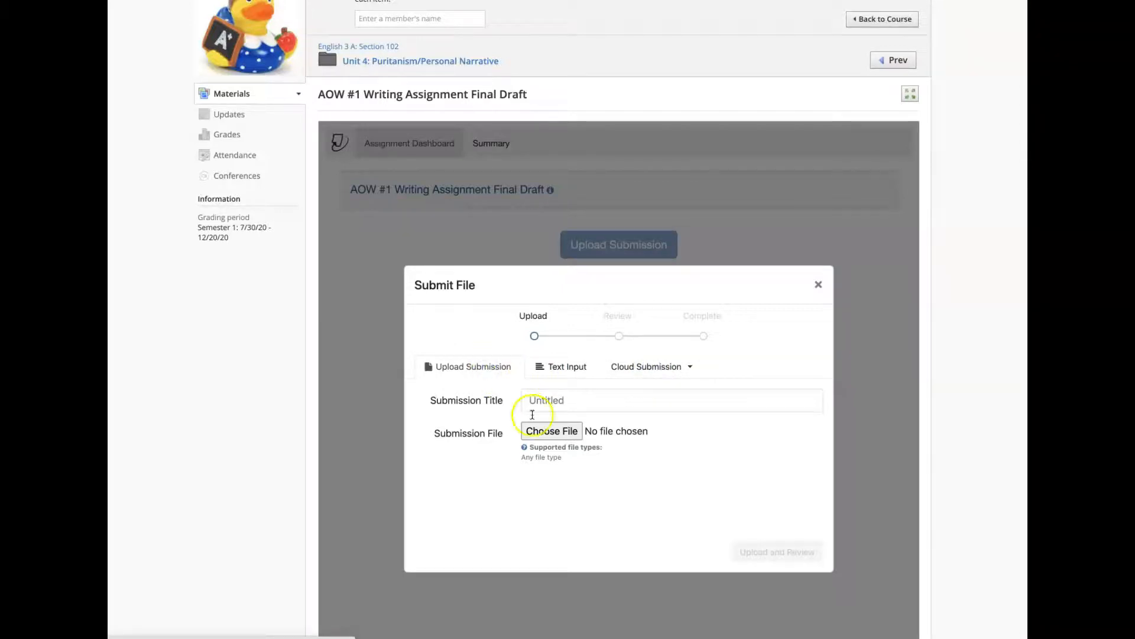
pyautogui.click(552, 434)
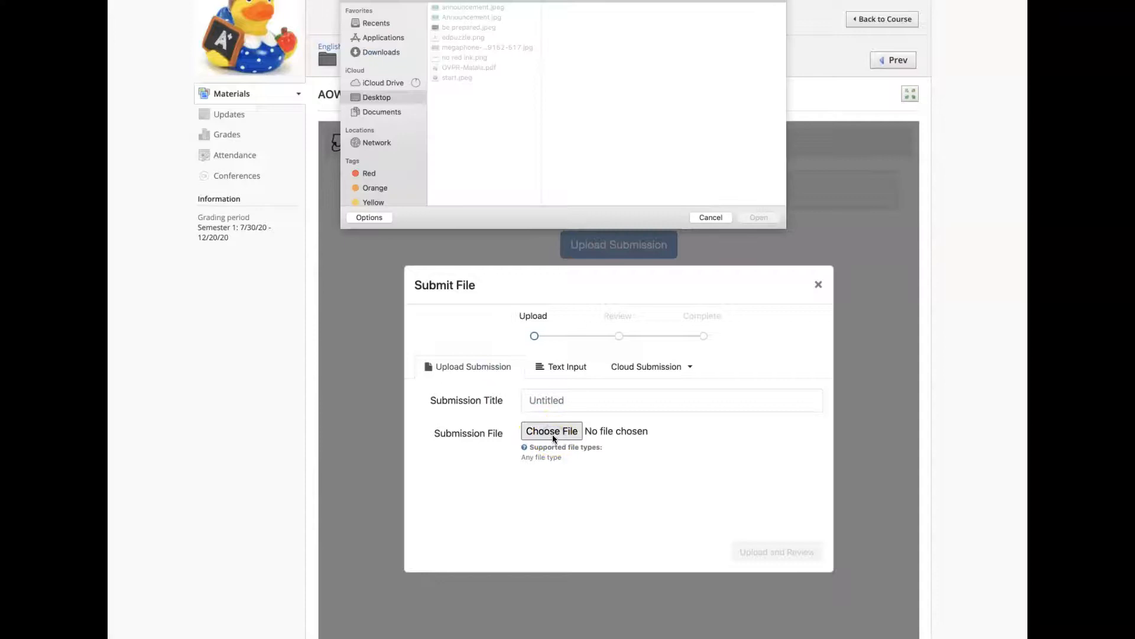
pyautogui.click(714, 217)
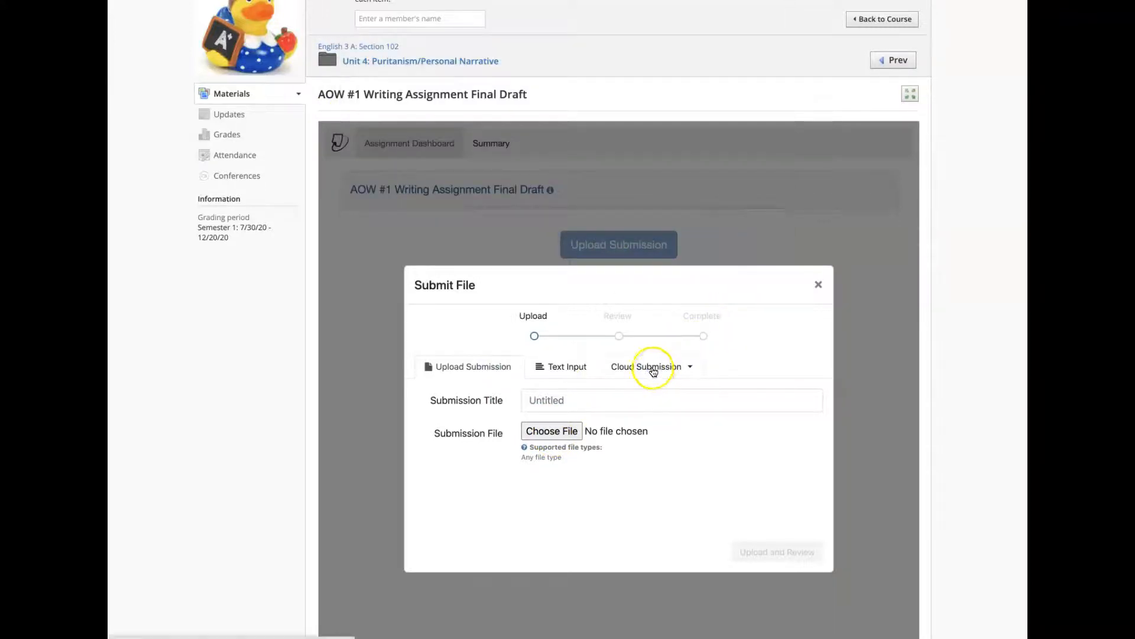
# Check the Text Input and Cloud Submission options, then close the Submit File window
pyautogui.click(652, 368)
pyautogui.click(542, 367)
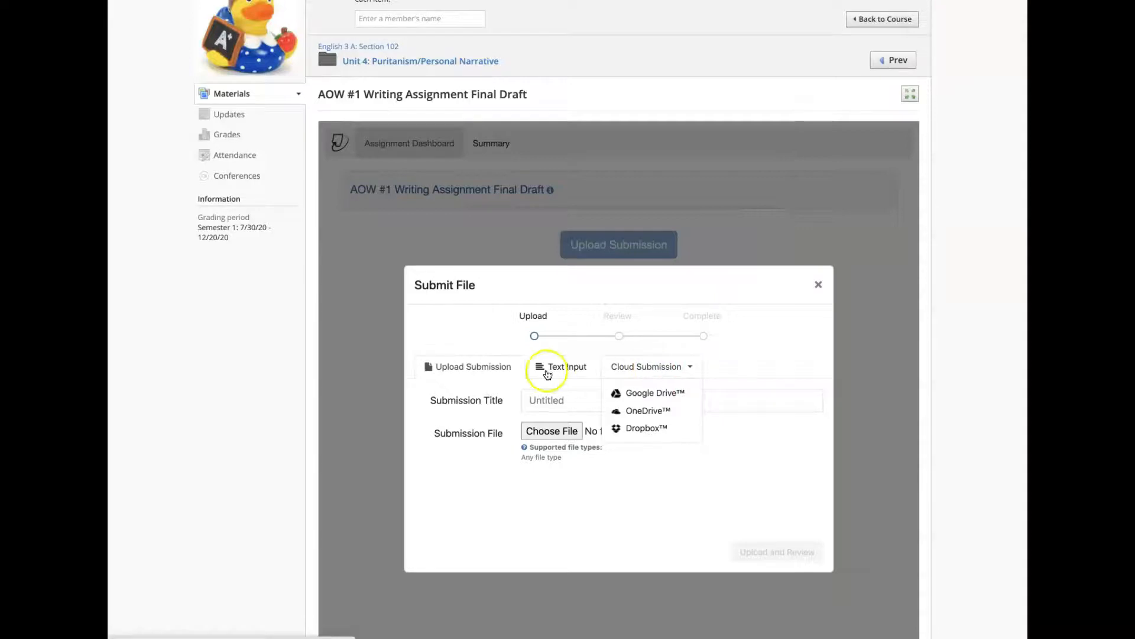
pyautogui.click(636, 444)
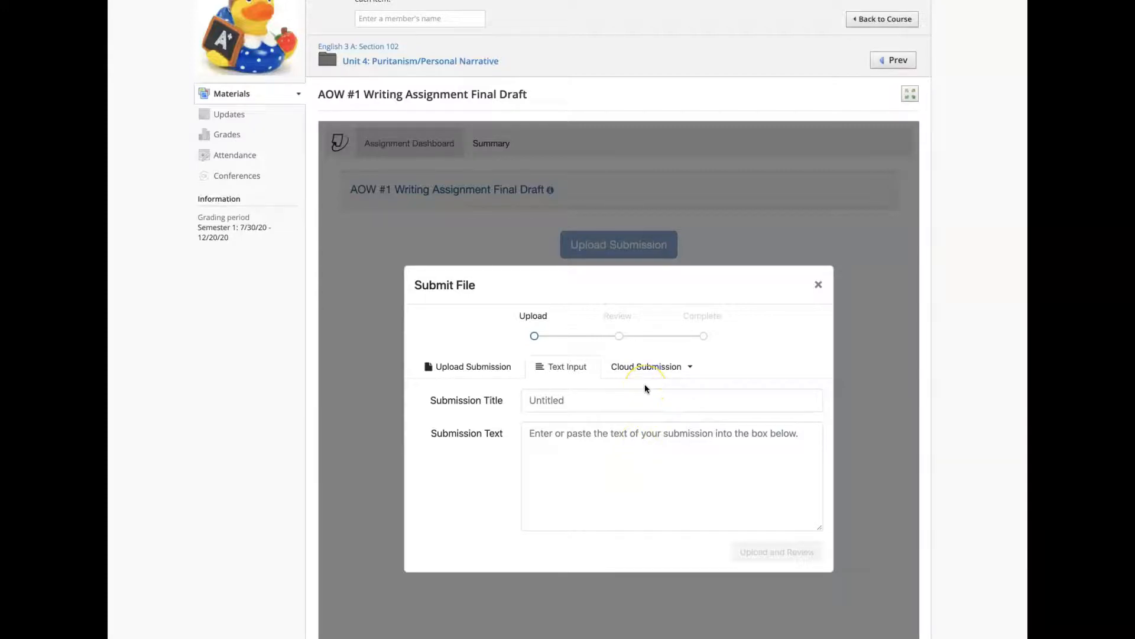
pyautogui.click(646, 369)
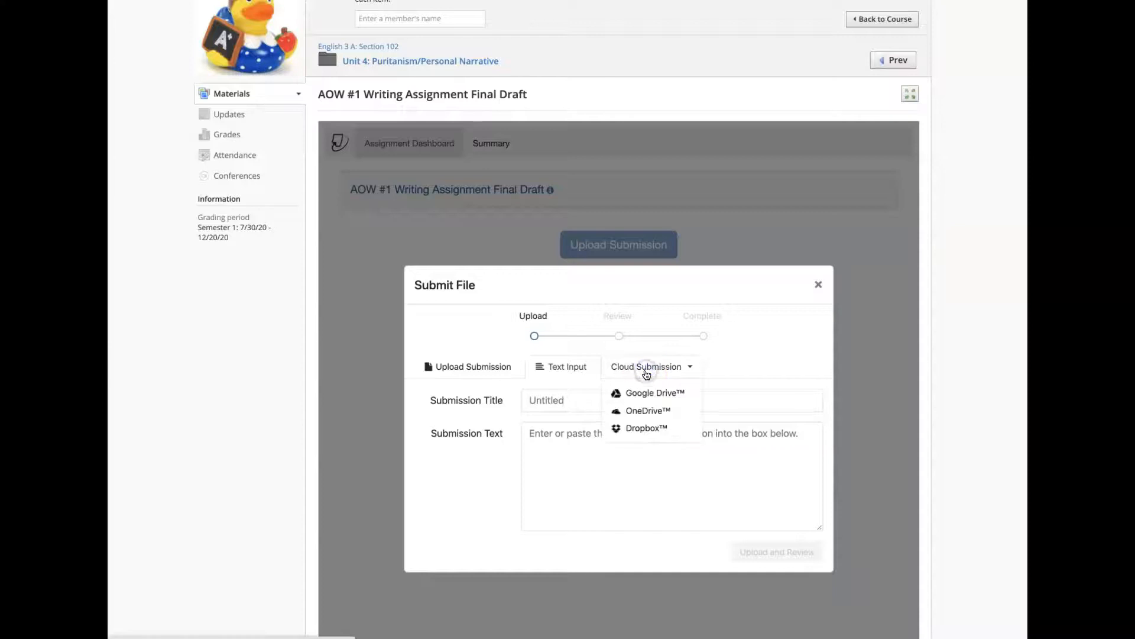
pyautogui.click(819, 287)
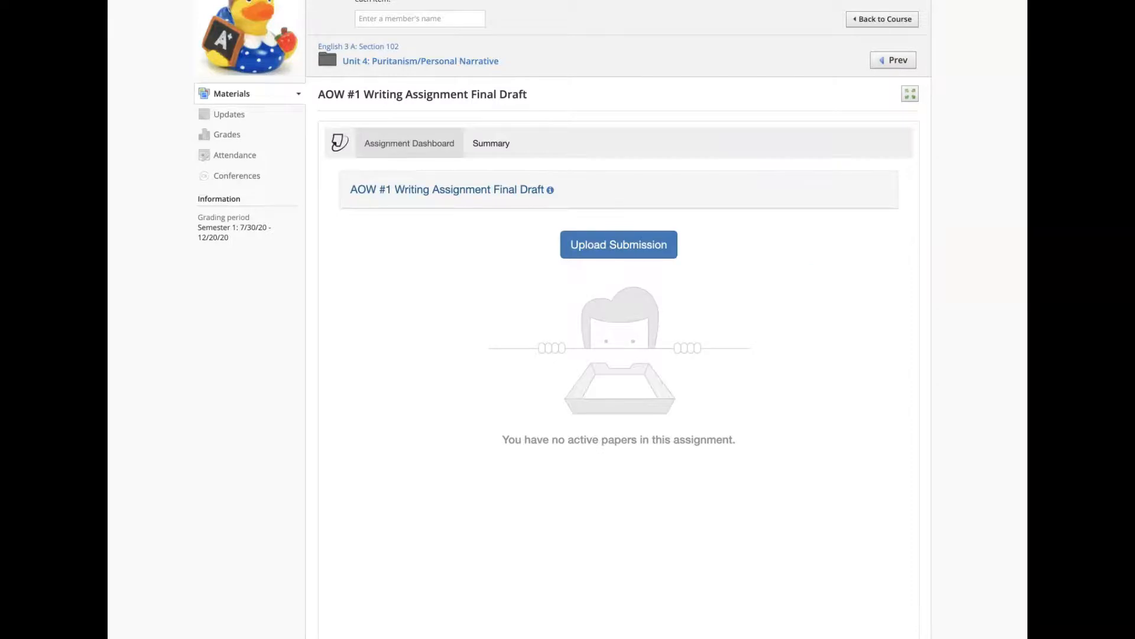
# Open turnitin.com in a new browser tab and go to its login page
pyautogui.press('super+t')
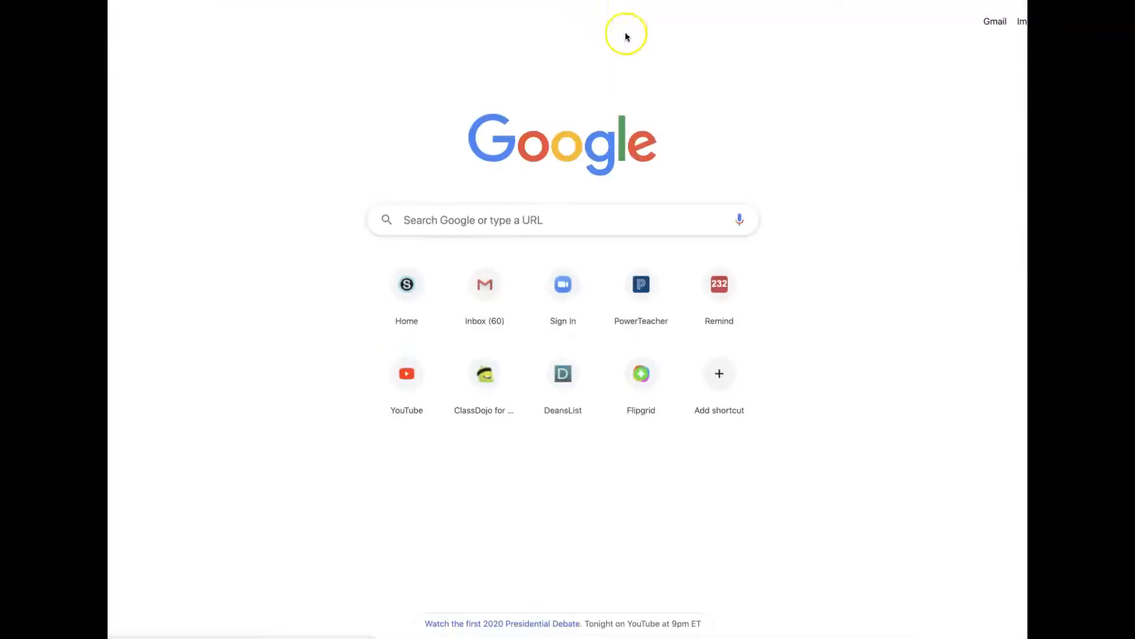
pyautogui.write('turnitin.com')
pyautogui.press('Return')
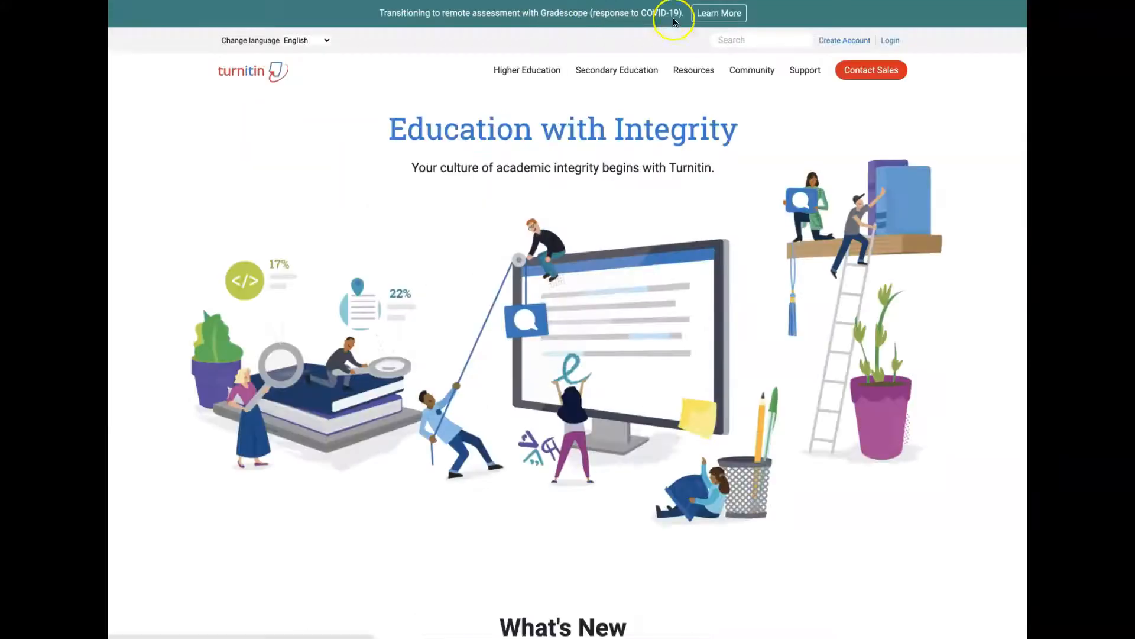
pyautogui.click(890, 40)
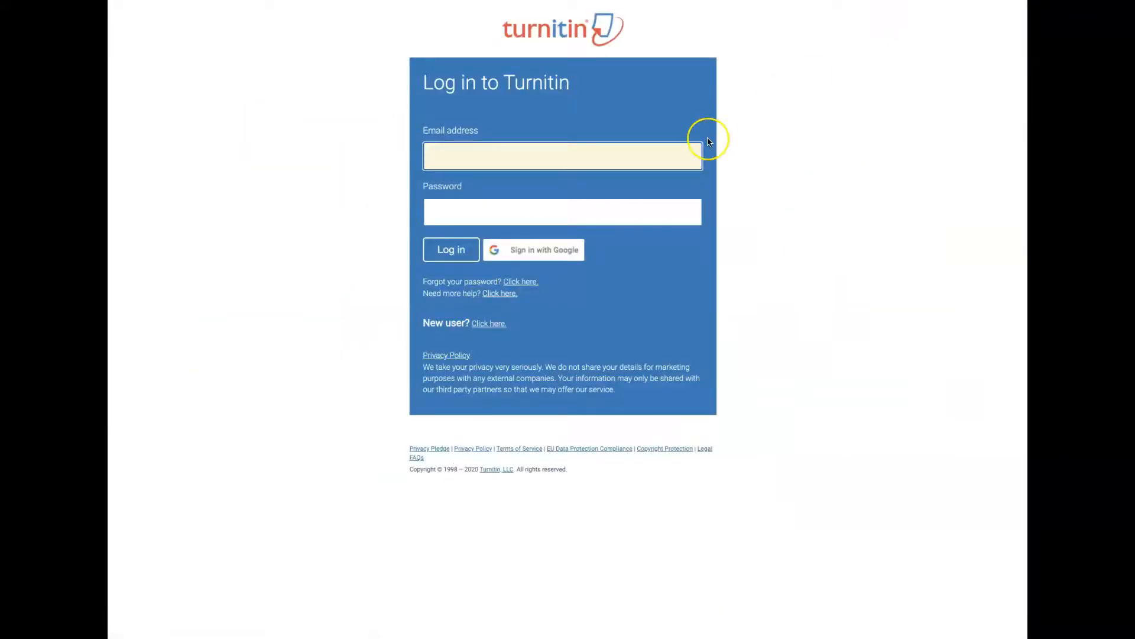
# Log in with the saved instructor e-mail address and the account password
pyautogui.write('robin.')
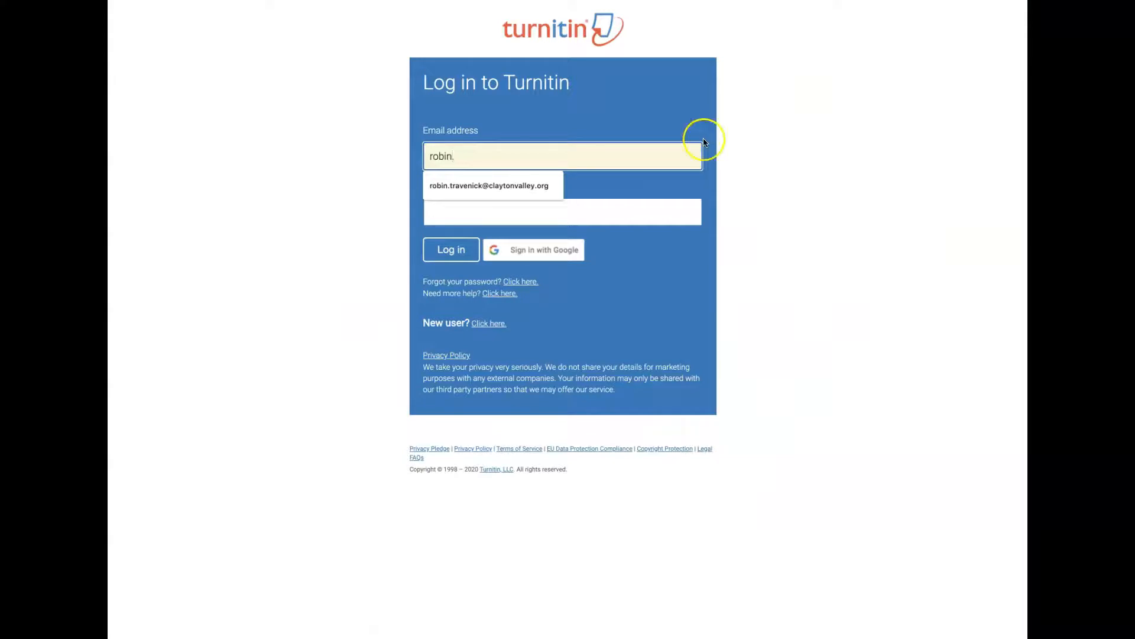
pyautogui.click(489, 187)
pyautogui.click(488, 212)
pyautogui.write('•••••')
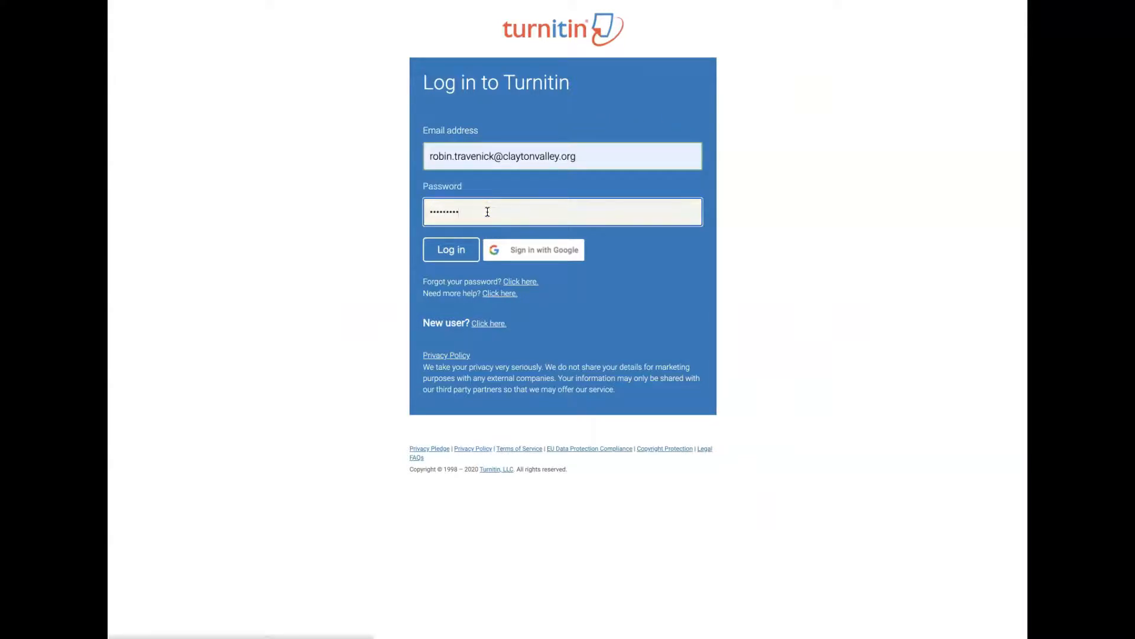
pyautogui.write('••••')
pyautogui.press('Return')
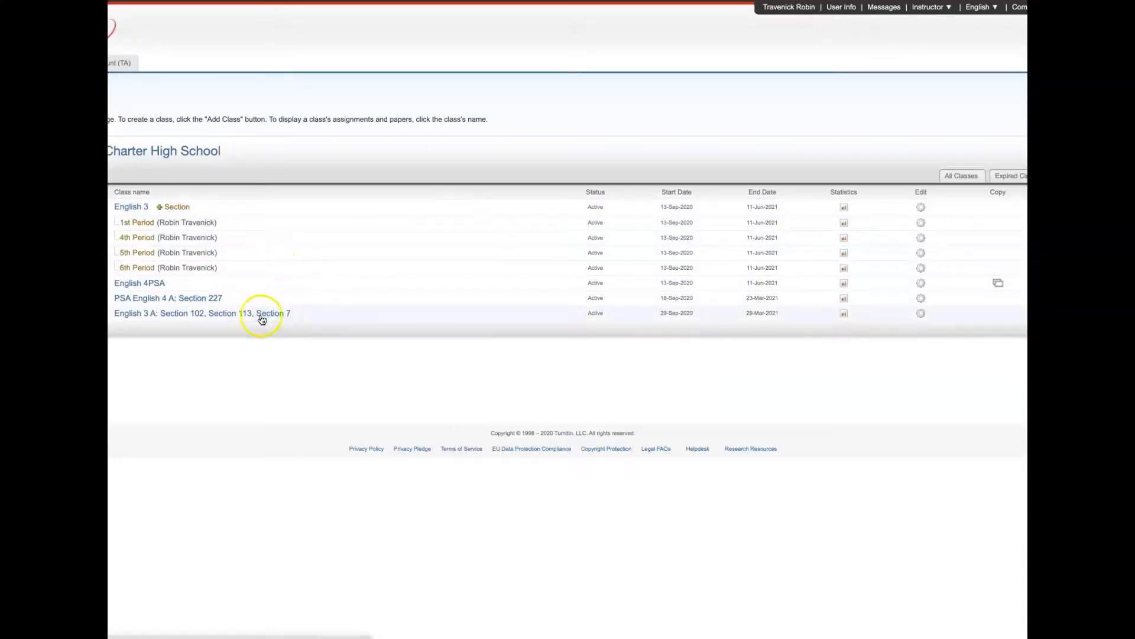
# Open the English 3 A class, view the AOW #1 assignment inbox, and open the student's portfolio
pyautogui.click(233, 314)
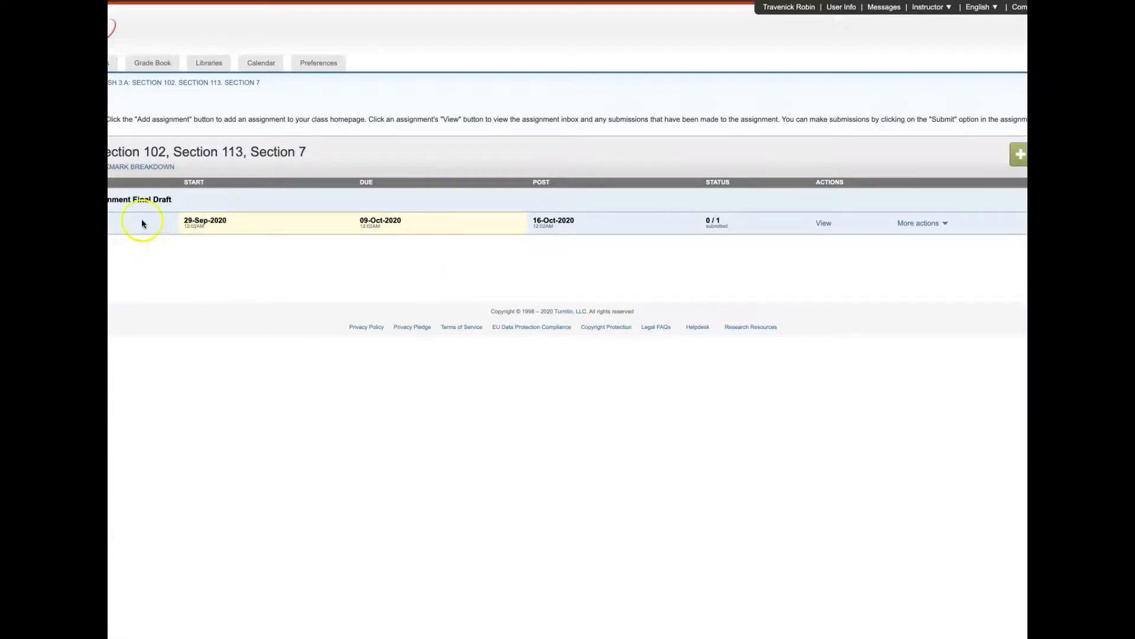
pyautogui.click(824, 223)
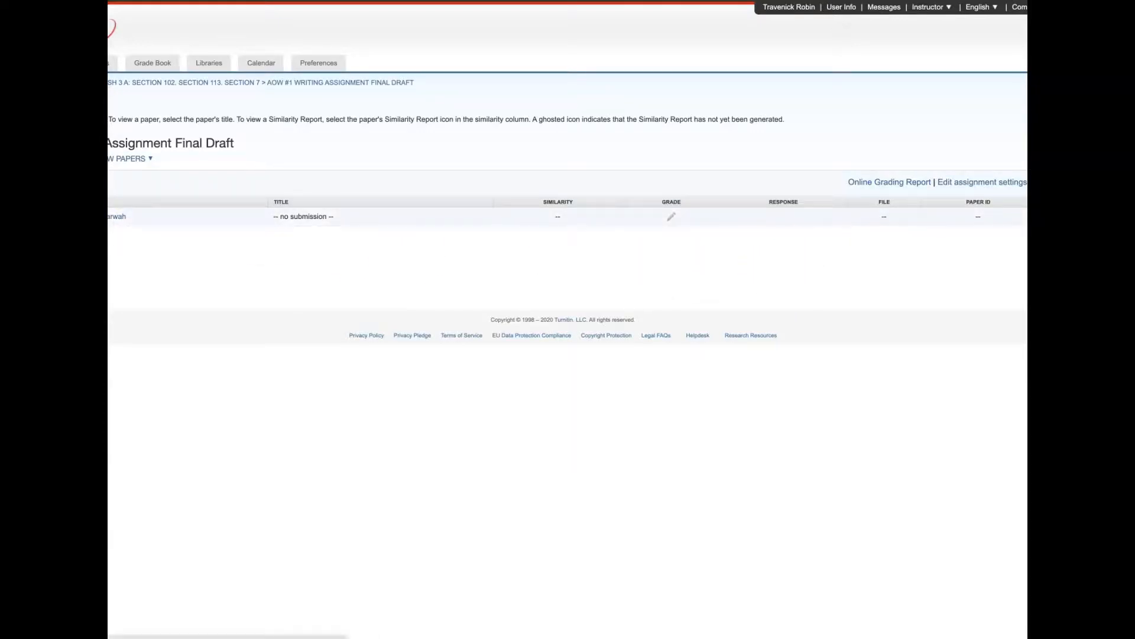
pyautogui.click(113, 216)
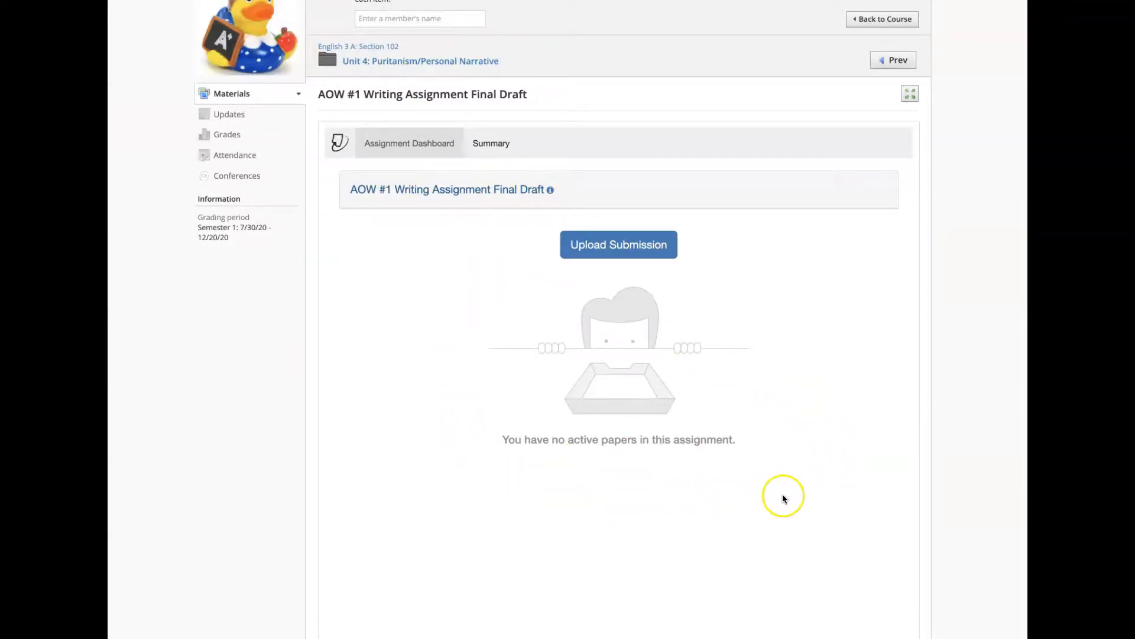
# Go back to the English 3 A course and open the Unit 4: Puritanism/Personal Narrative folder
pyautogui.scroll(3, 792, 495)
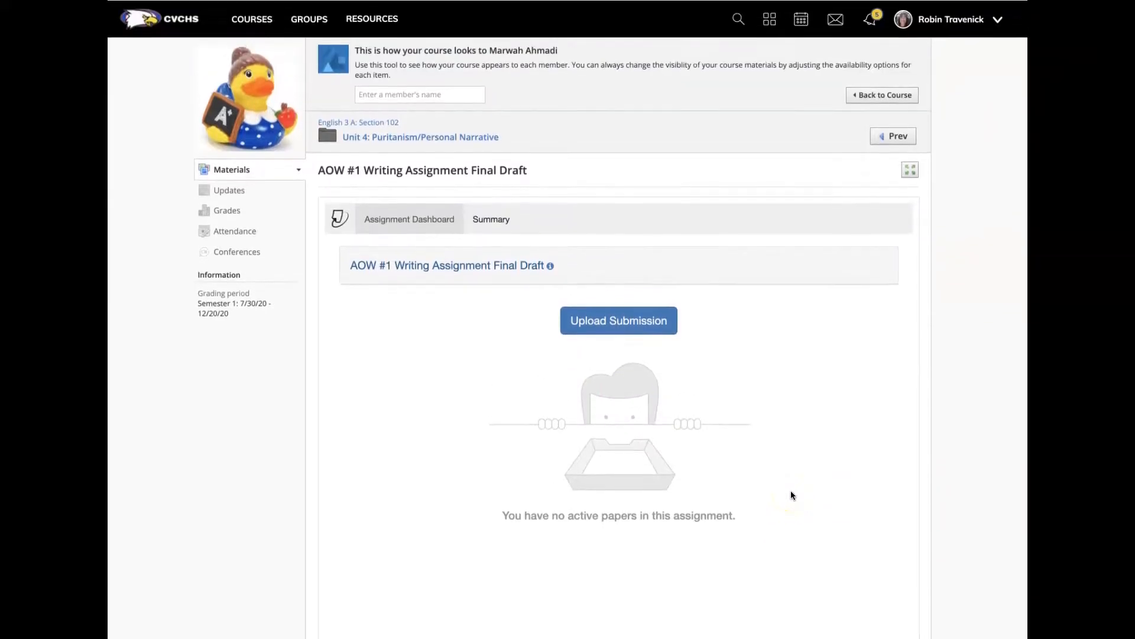
pyautogui.click(861, 95)
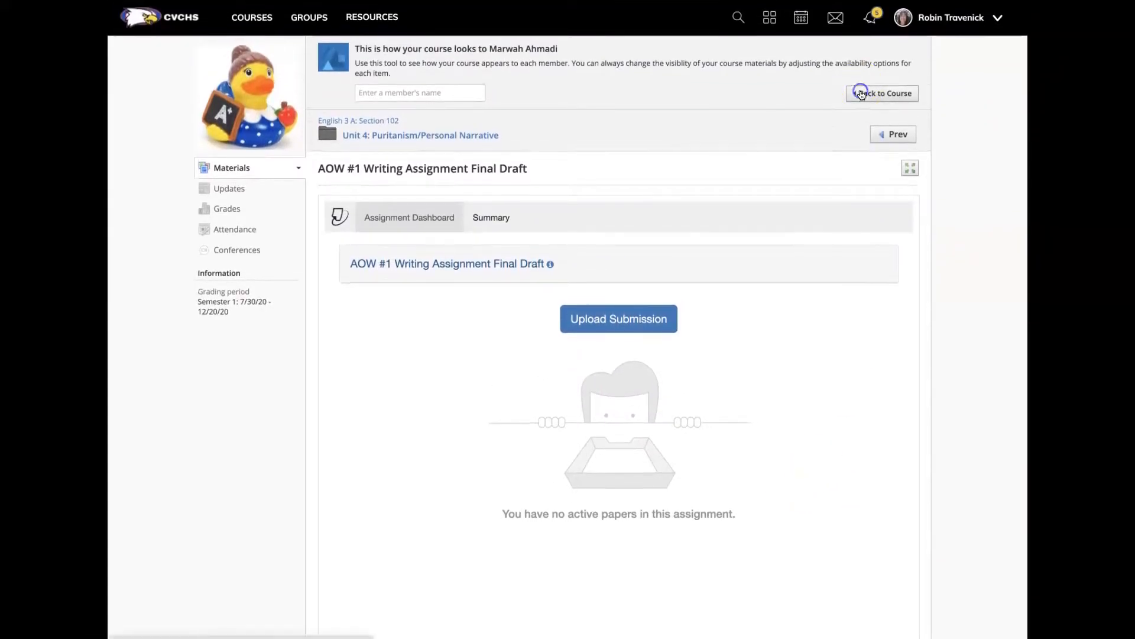
pyautogui.scroll(-2, 808, 359)
pyautogui.scroll(2, 809, 359)
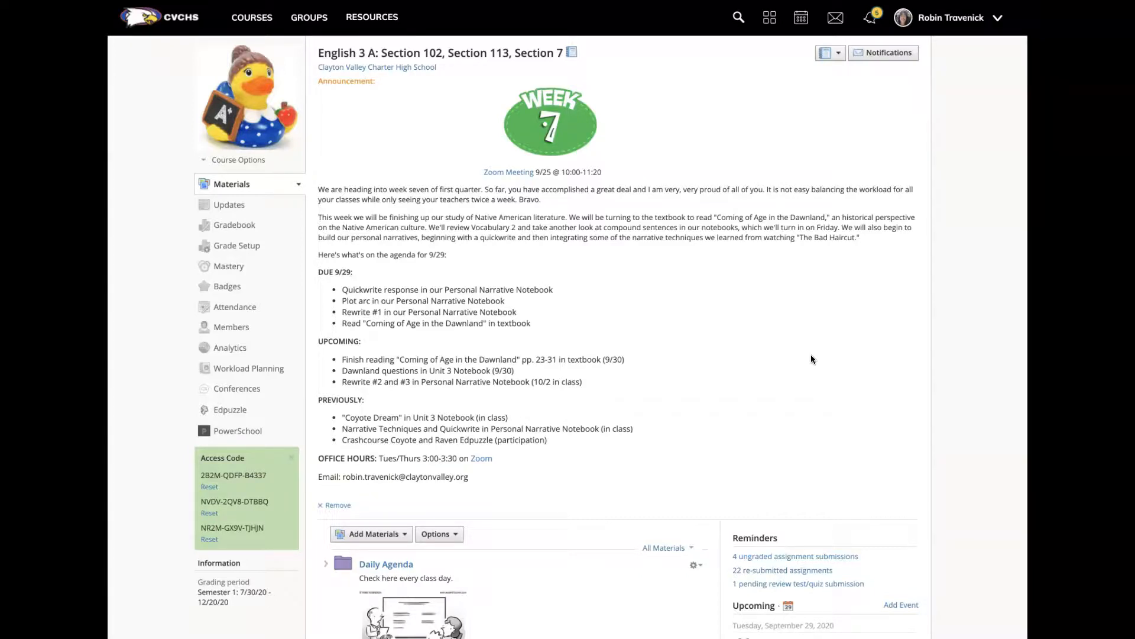
pyautogui.scroll(-1, 789, 380)
pyautogui.scroll(1, 789, 381)
pyautogui.scroll(-6, 792, 387)
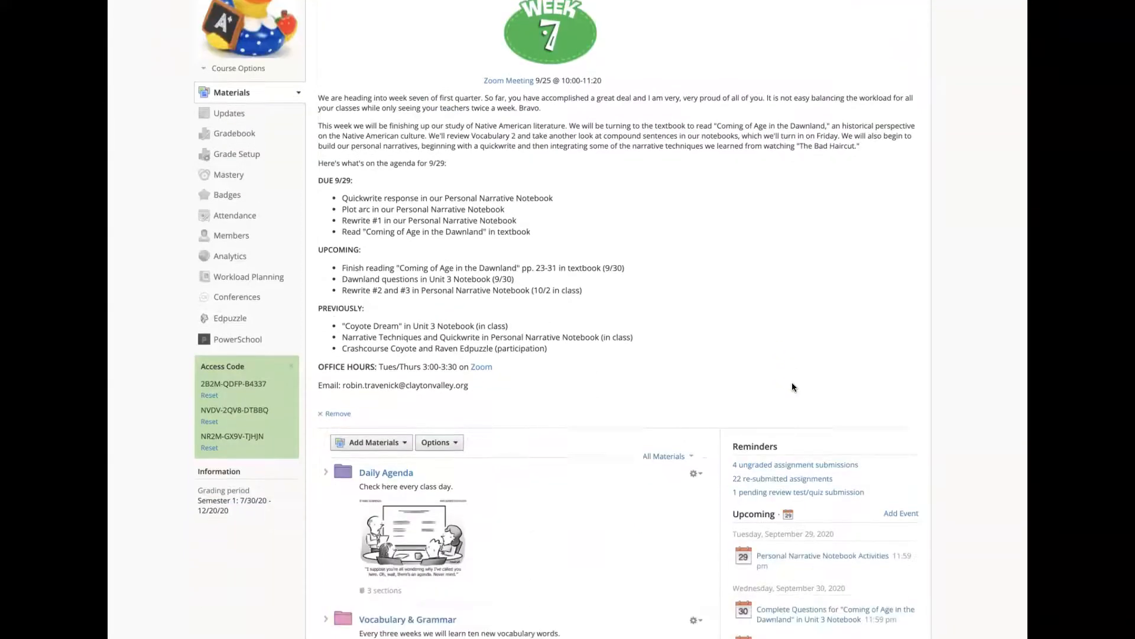
pyautogui.scroll(-9, 686, 383)
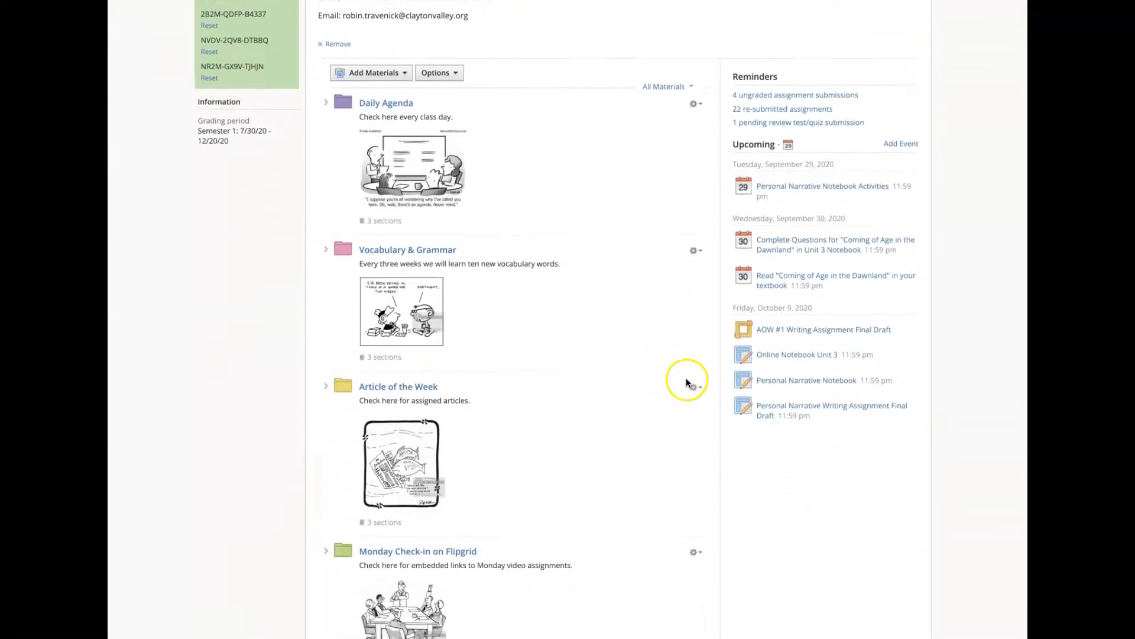
pyautogui.scroll(-8, 601, 405)
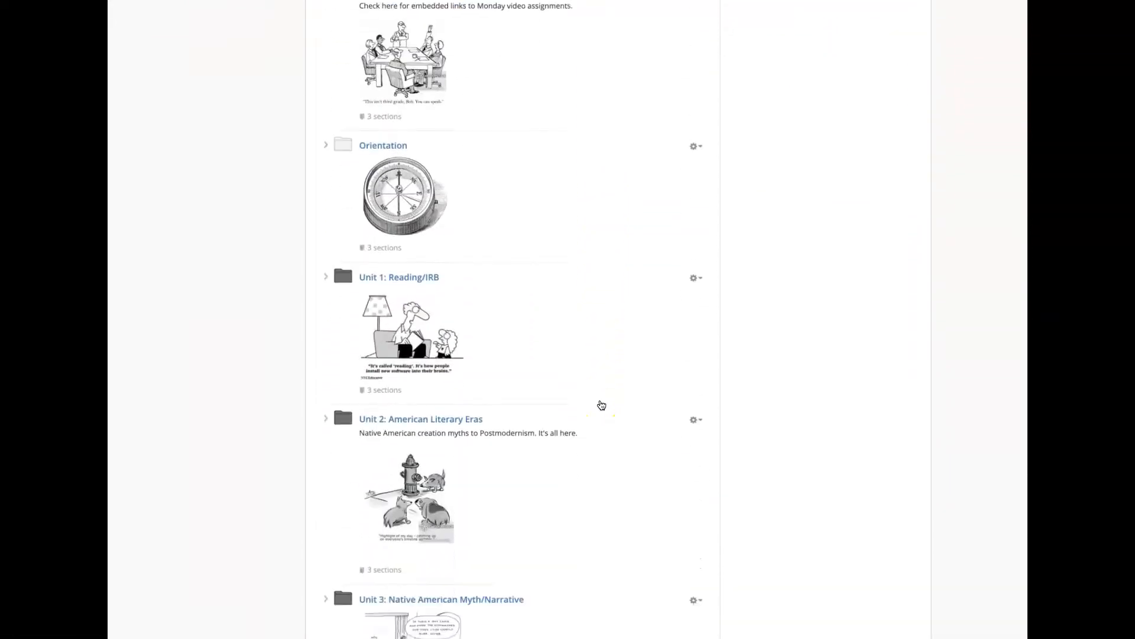
pyautogui.click(455, 477)
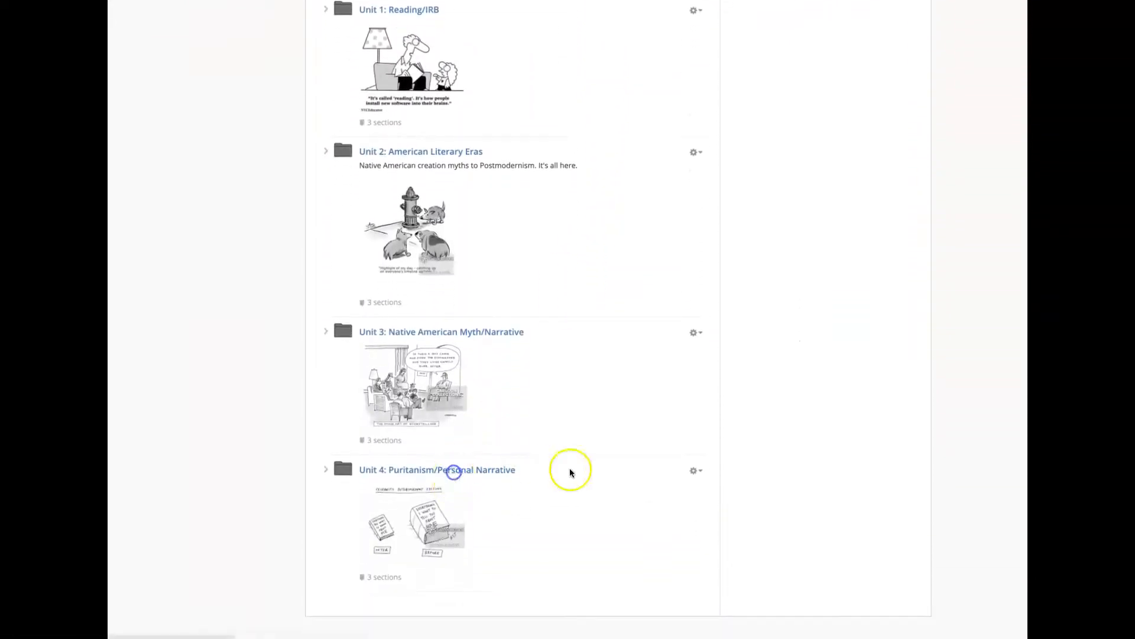
# Delete the AOW #1 Writing Assignment Final Draft item through its gear menu and confirm
pyautogui.click(908, 555)
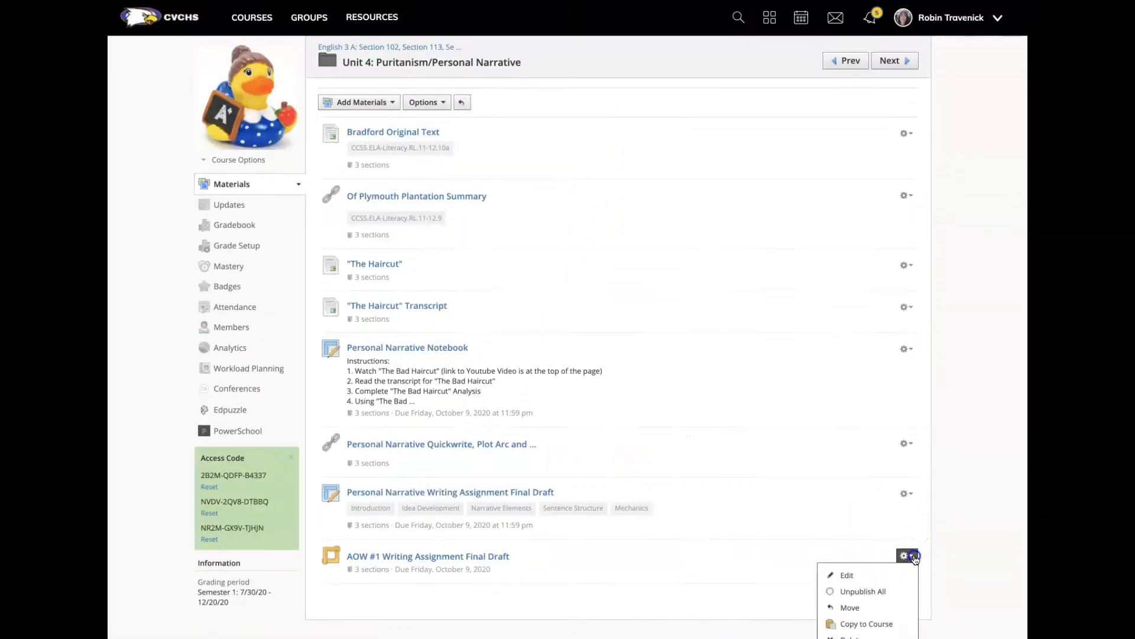
pyautogui.scroll(-1, 892, 615)
pyautogui.click(892, 609)
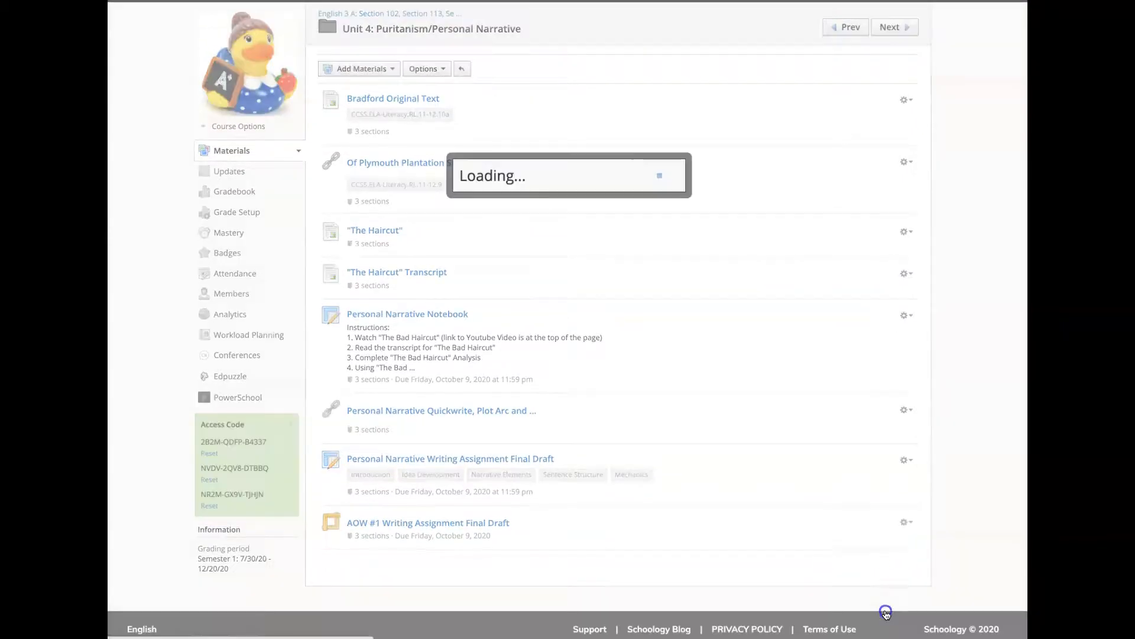
pyautogui.click(536, 211)
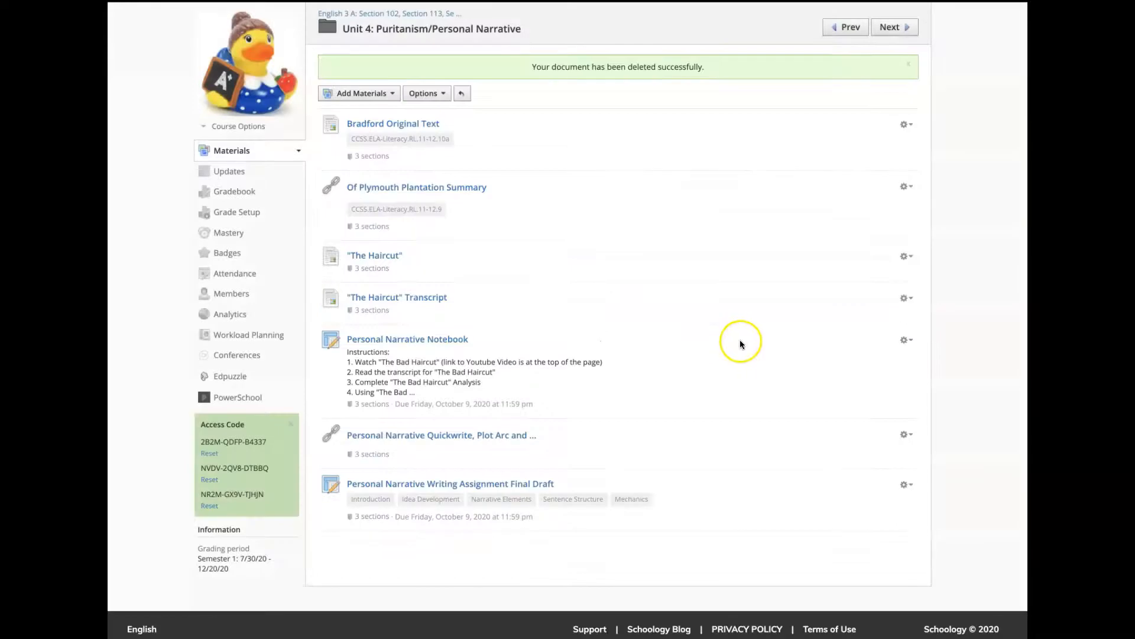
pyautogui.scroll(1, 740, 338)
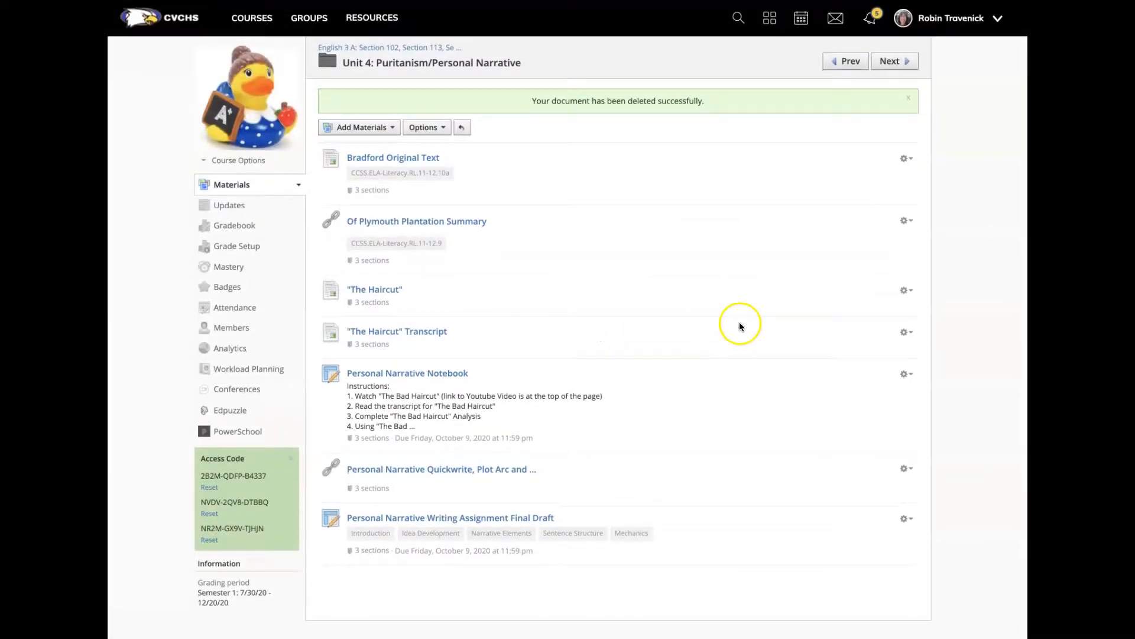
pyautogui.click(363, 129)
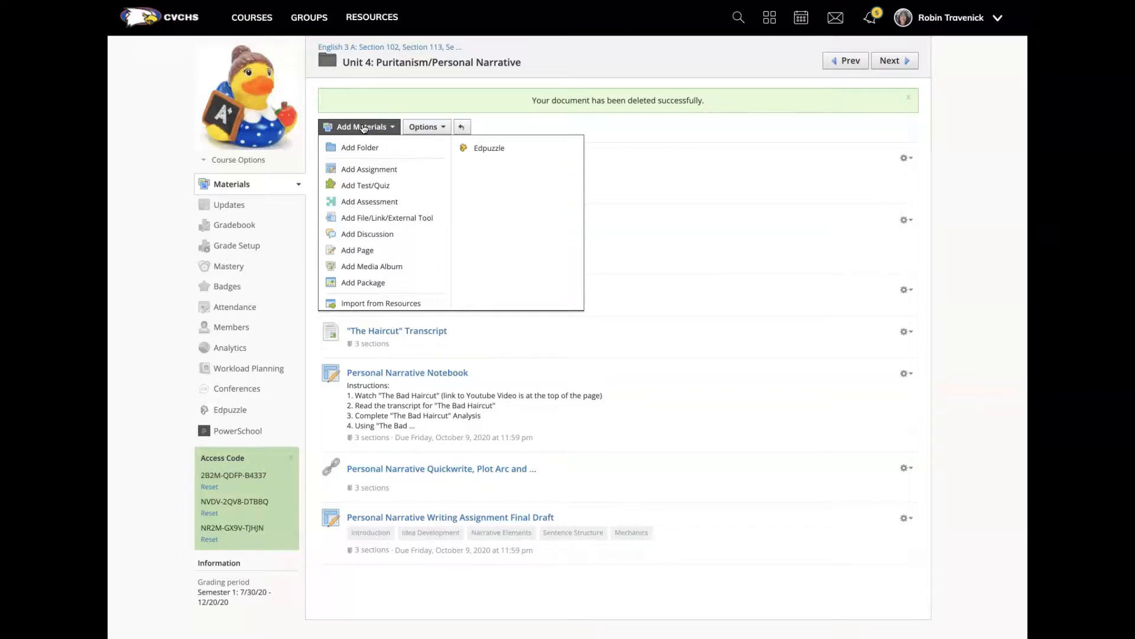
pyautogui.click(393, 218)
pyautogui.click(686, 202)
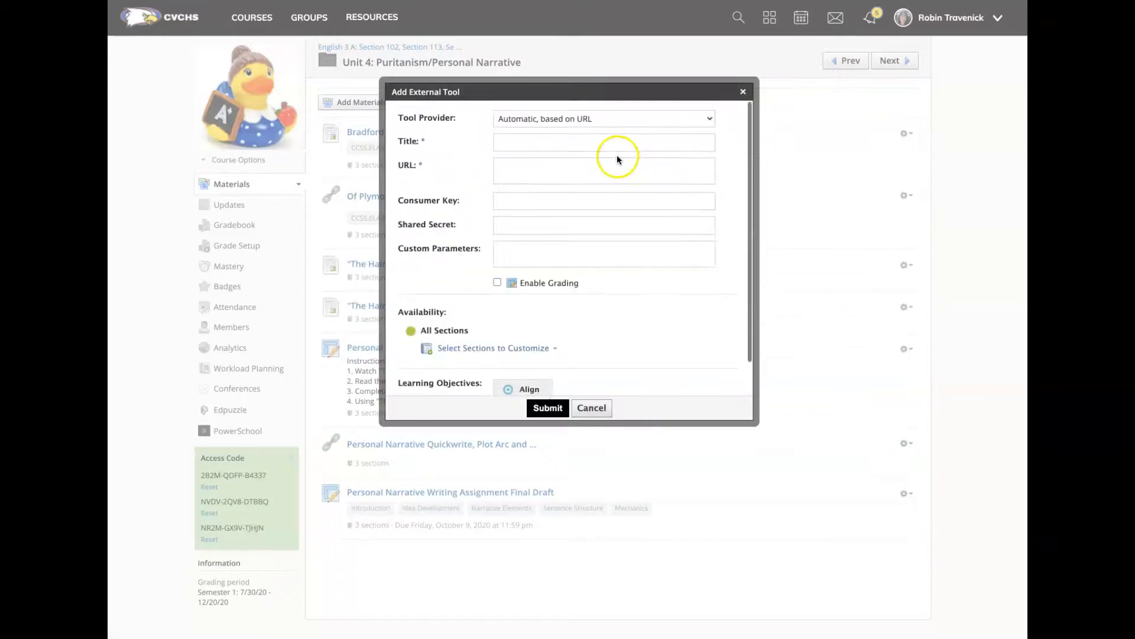
pyautogui.click(598, 127)
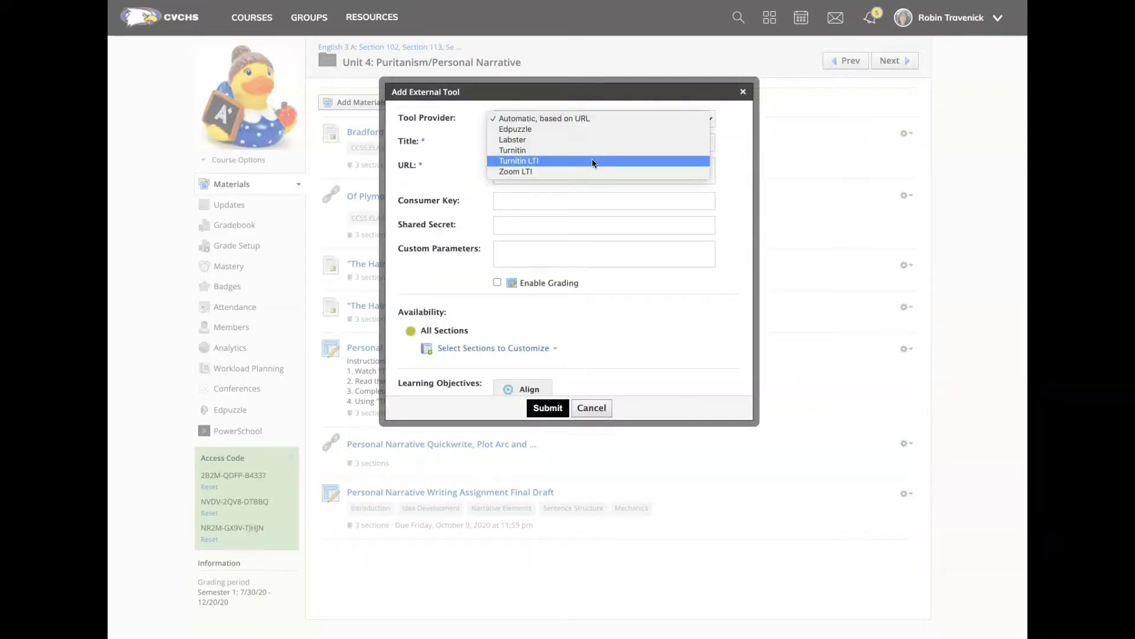
pyautogui.click(588, 227)
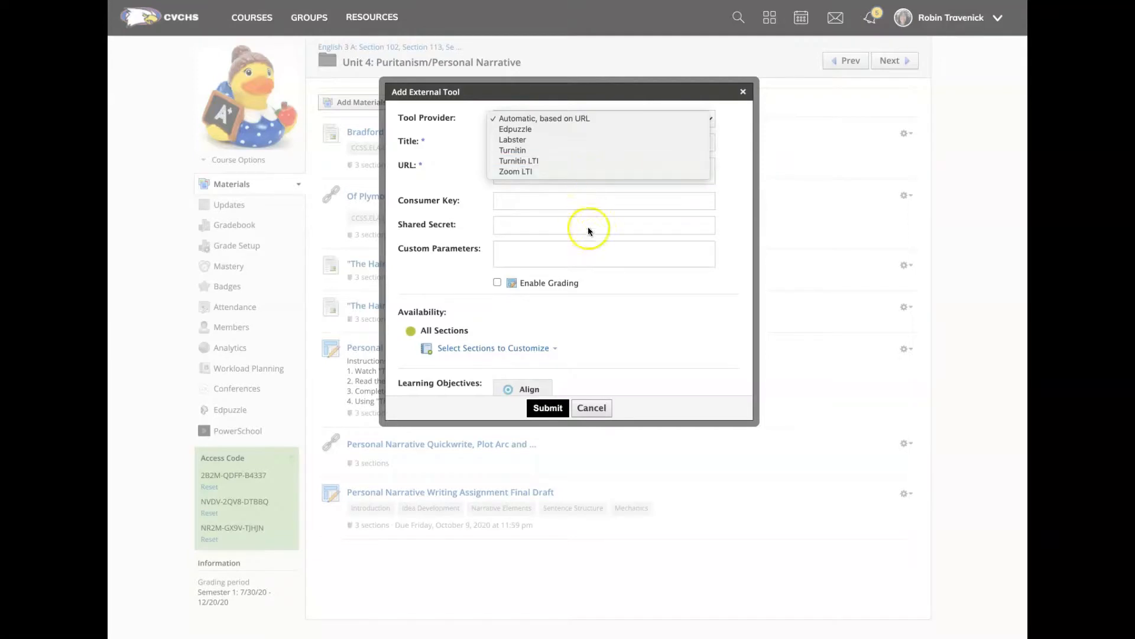
pyautogui.click(596, 417)
pyautogui.click(593, 407)
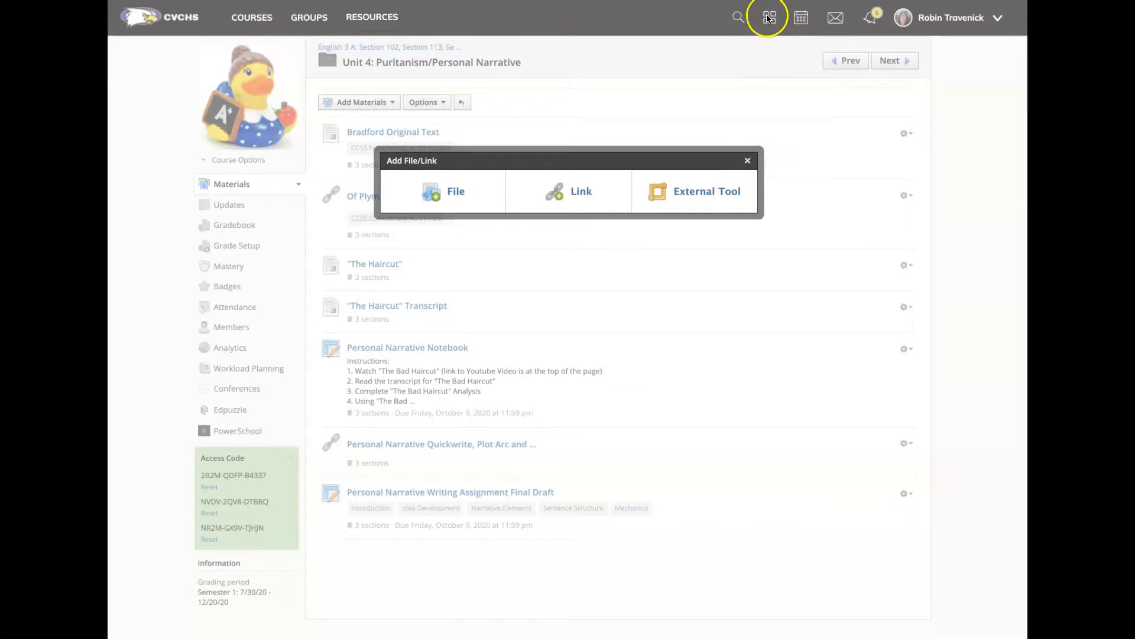
pyautogui.click(747, 161)
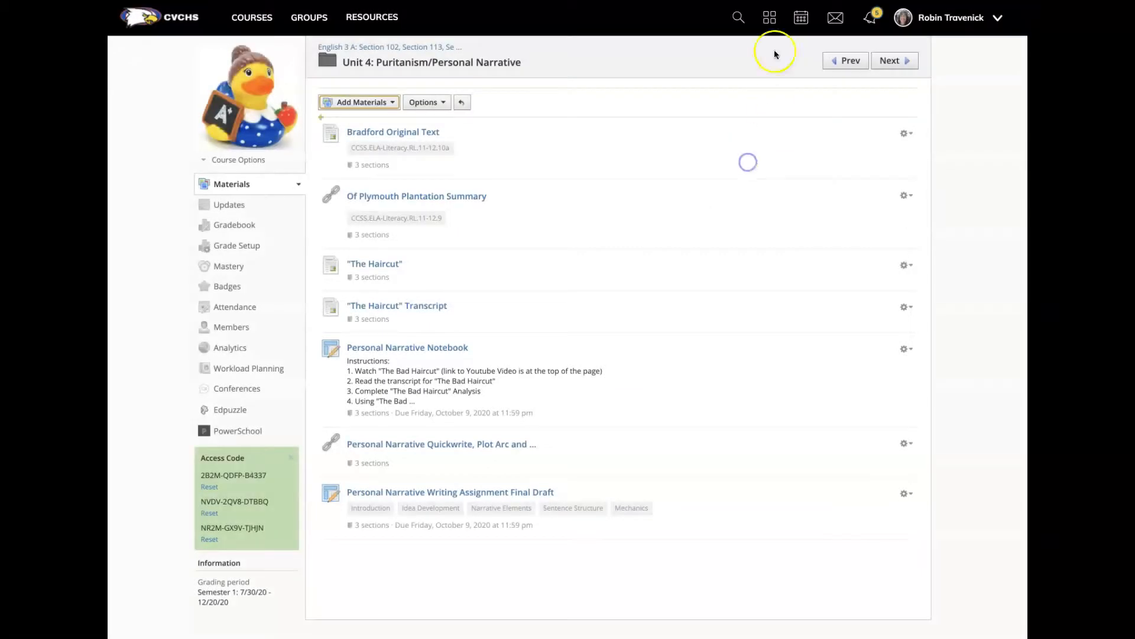
pyautogui.click(770, 18)
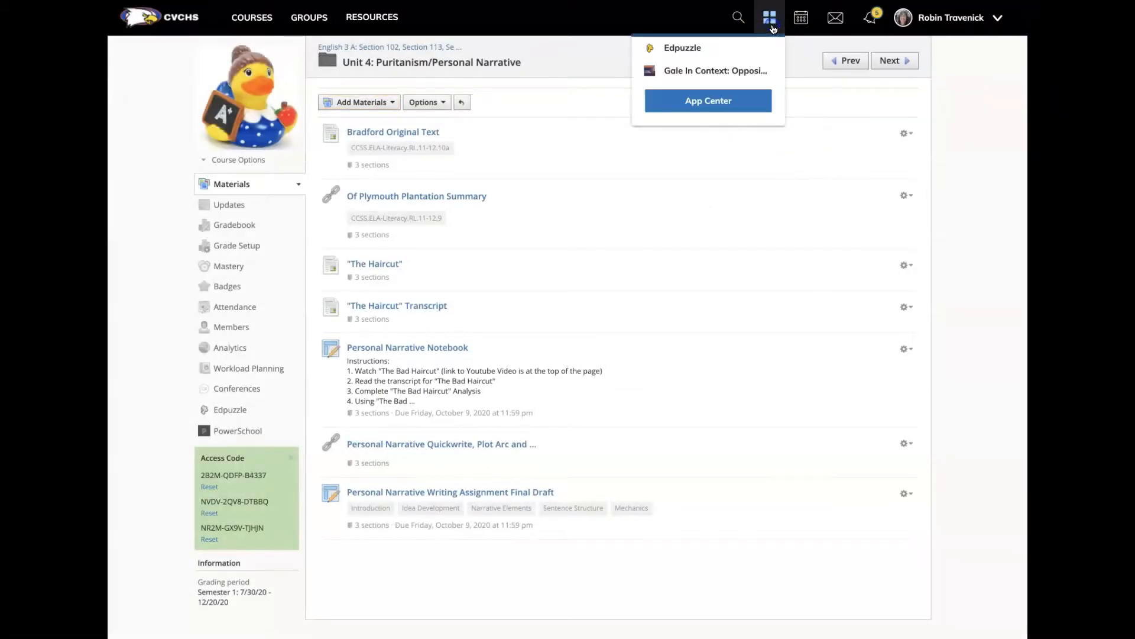
pyautogui.click(729, 109)
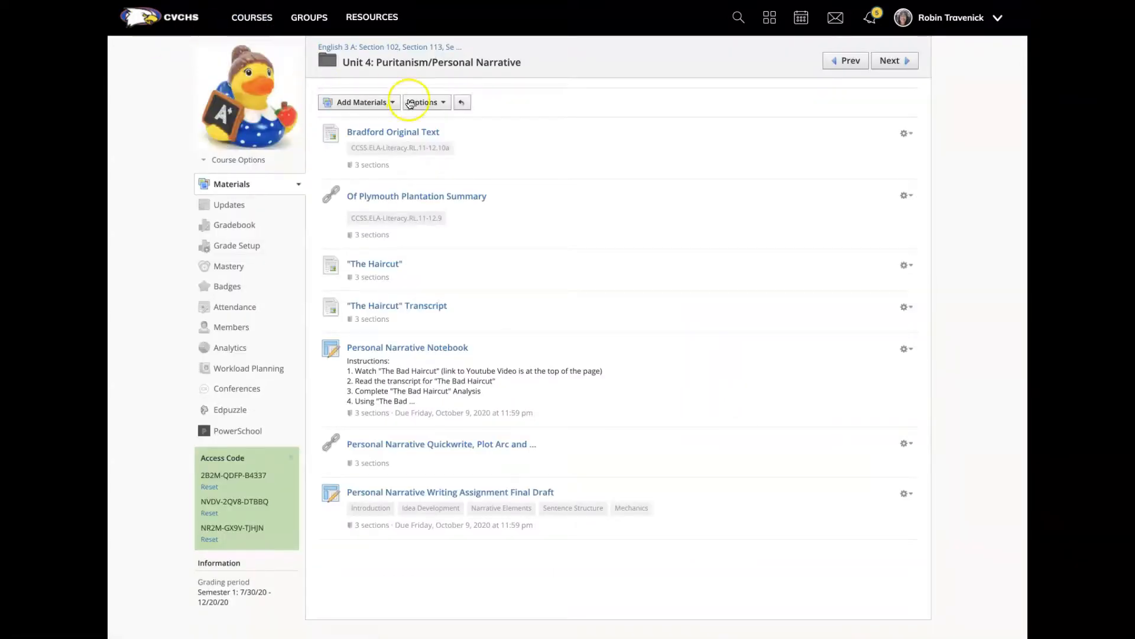
# Add a Turnitin LTI external tool titled AOW #1 Writing Assignment Final Draft
pyautogui.click(391, 103)
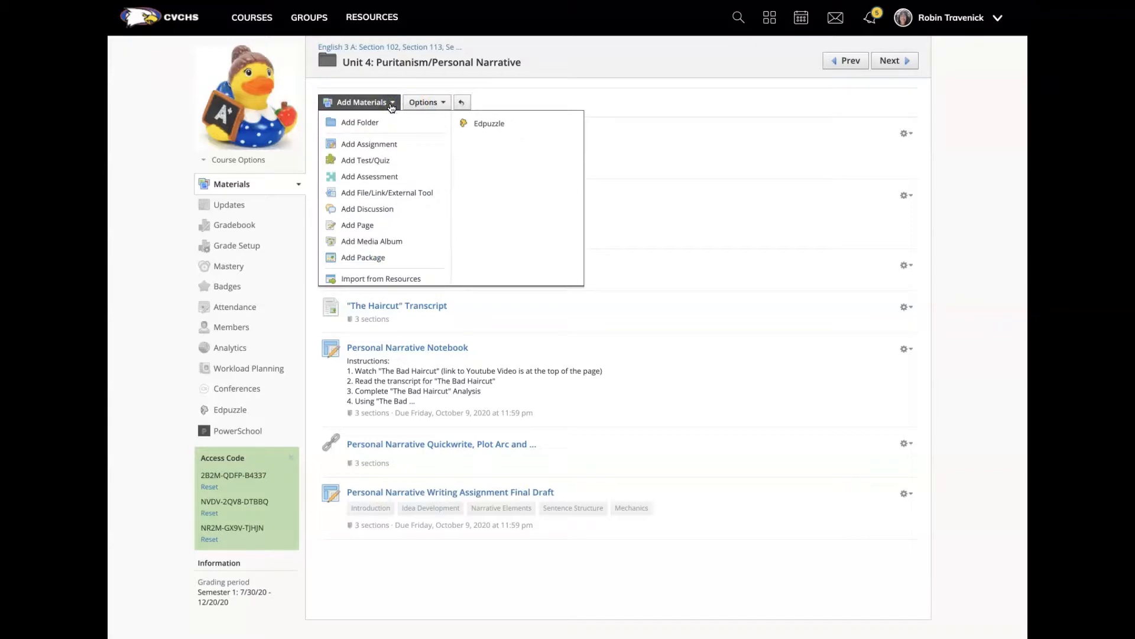
pyautogui.click(393, 195)
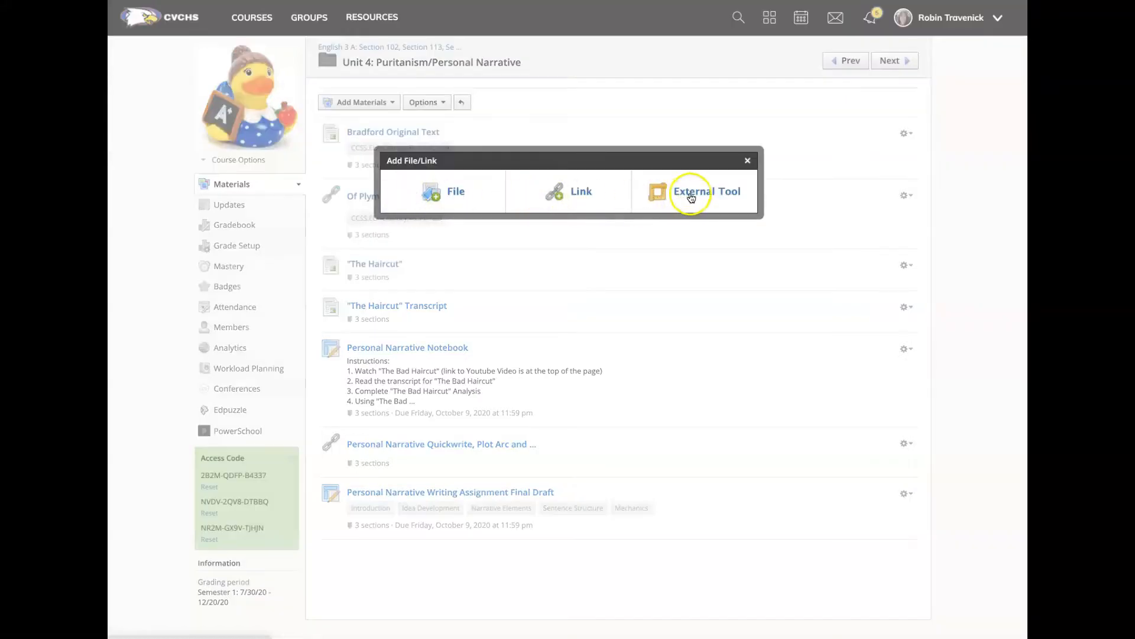
pyautogui.click(690, 196)
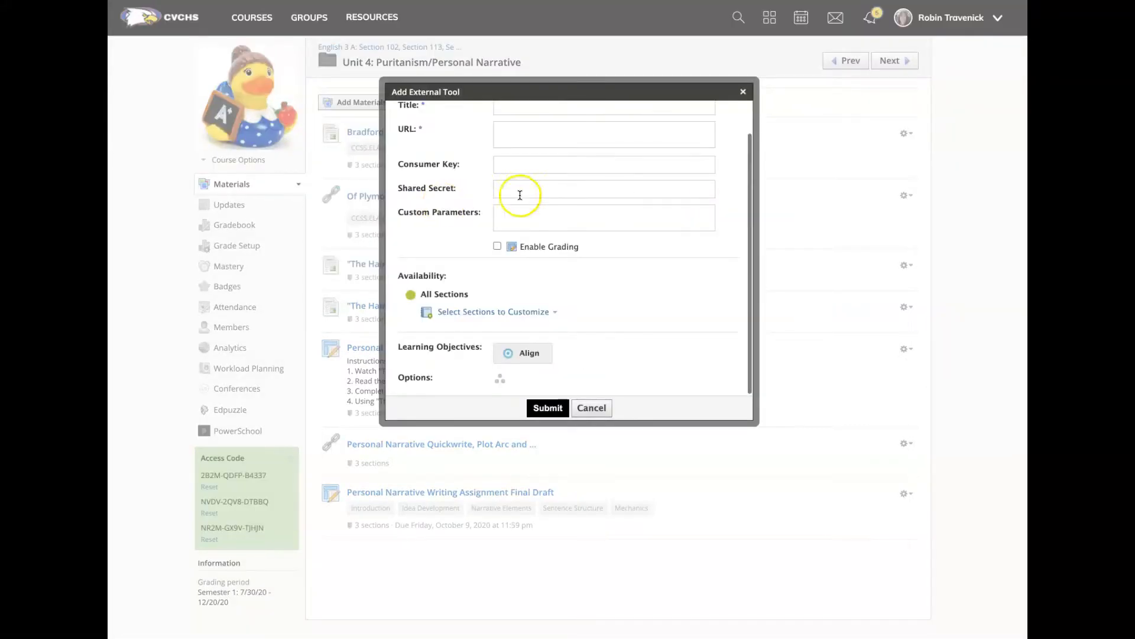
pyautogui.scroll(1, 520, 193)
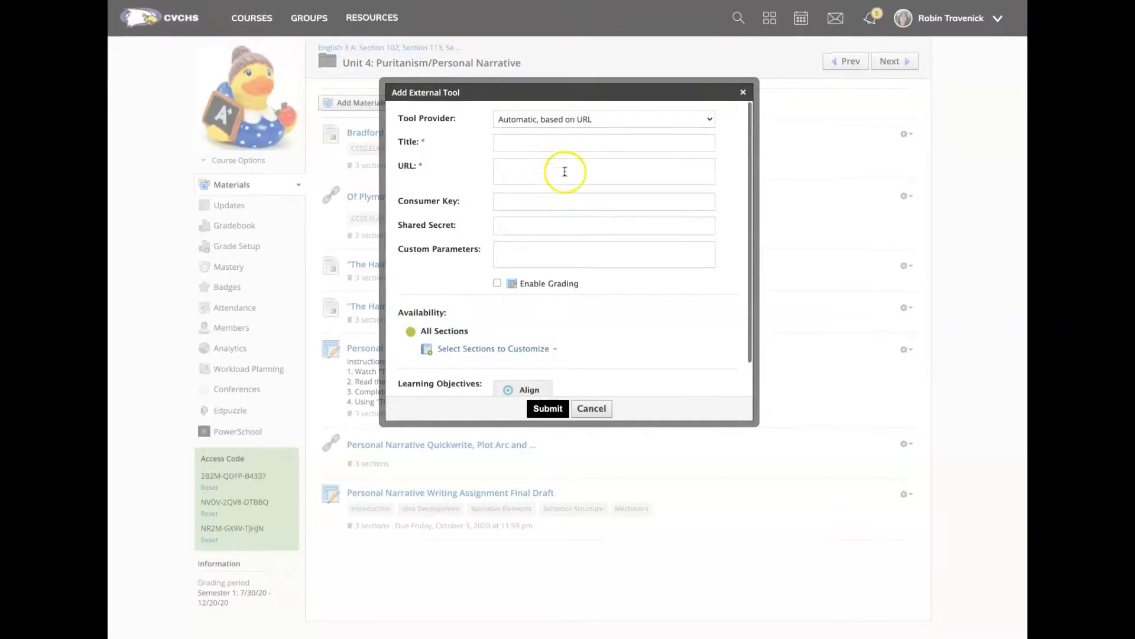
pyautogui.click(619, 120)
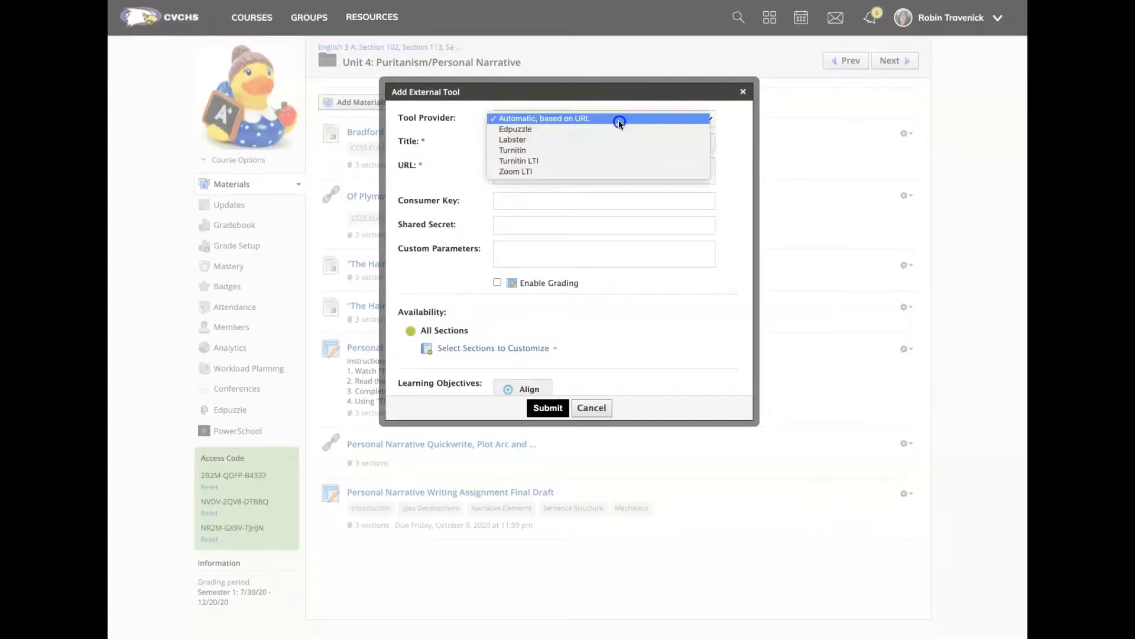
pyautogui.click(620, 161)
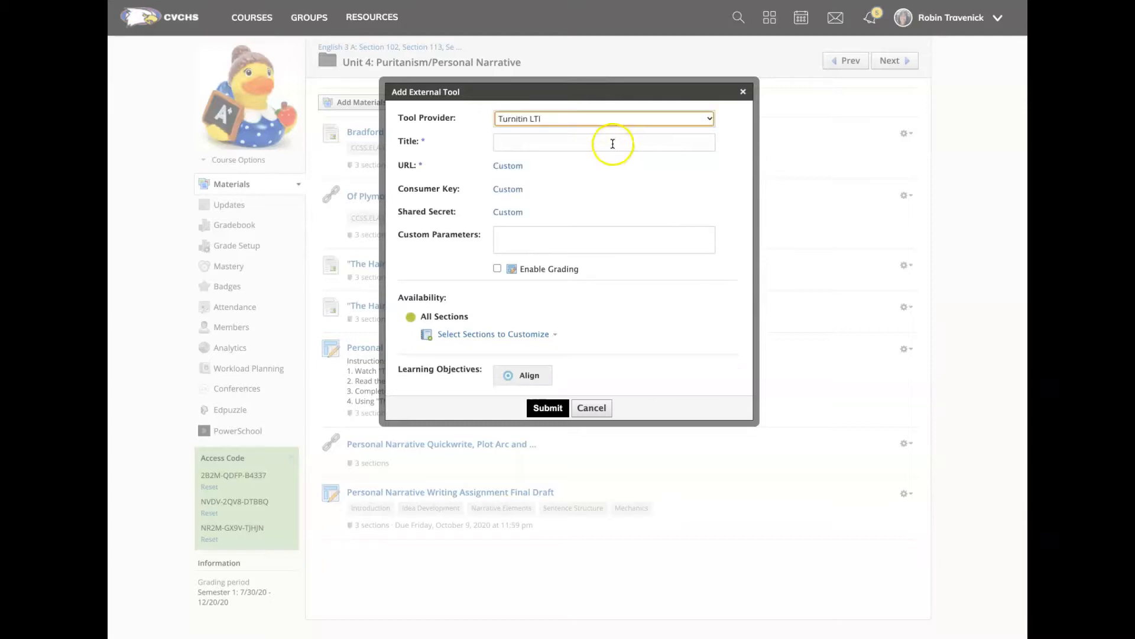
pyautogui.click(613, 143)
pyautogui.click(615, 167)
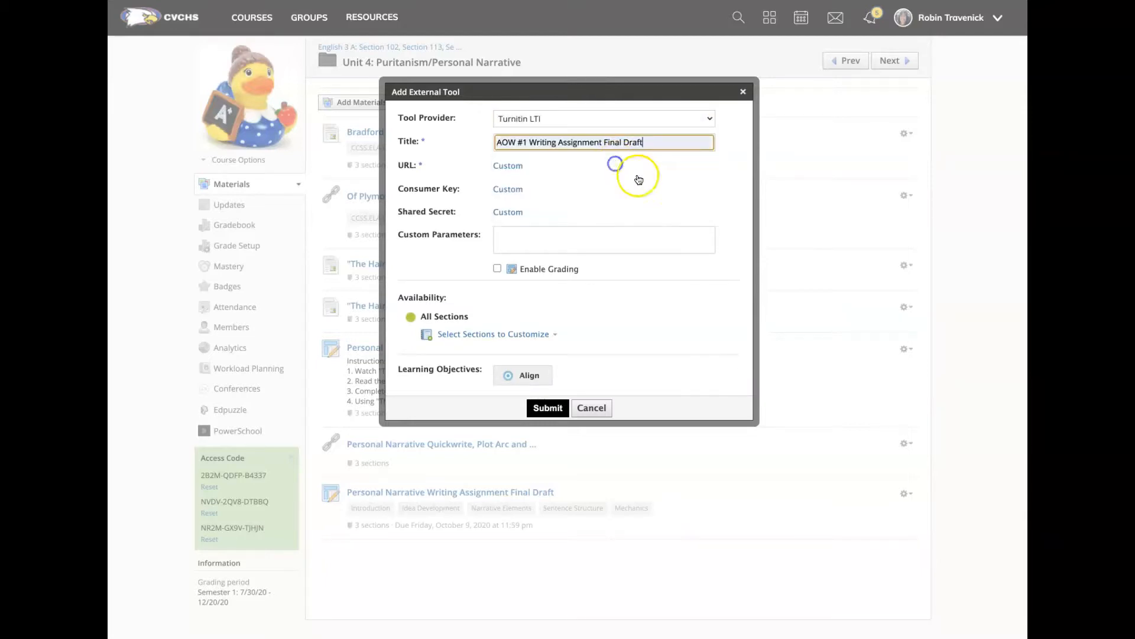
# Enable grading at 25 points in Formal Writing Assignment, due October 9, and submit
pyautogui.click(497, 268)
pyautogui.click(515, 291)
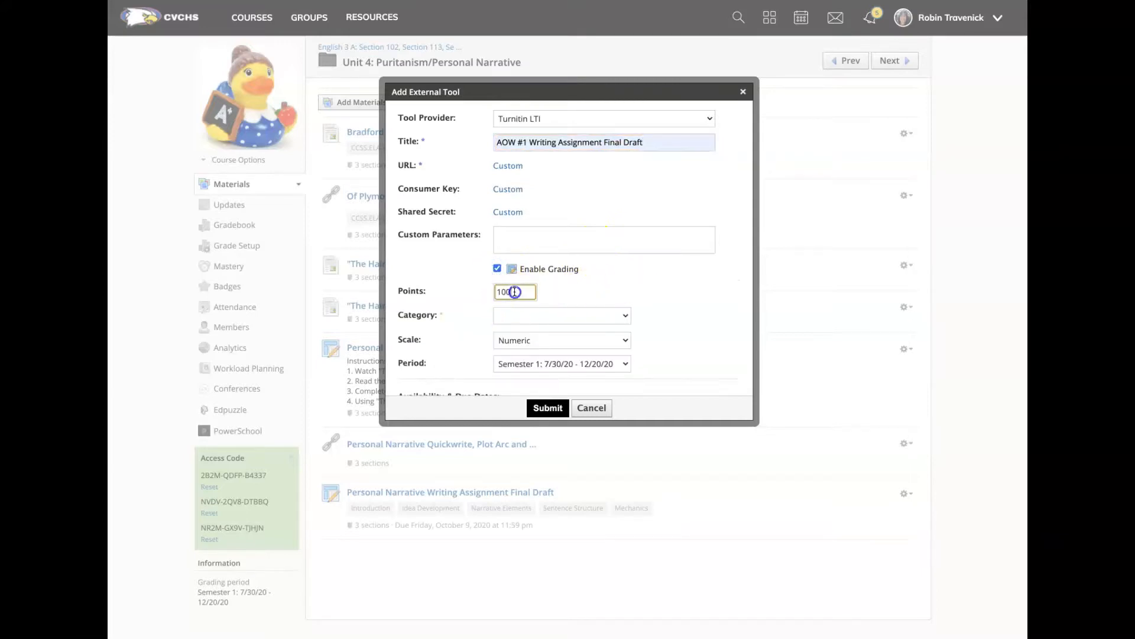
pyautogui.write('25')
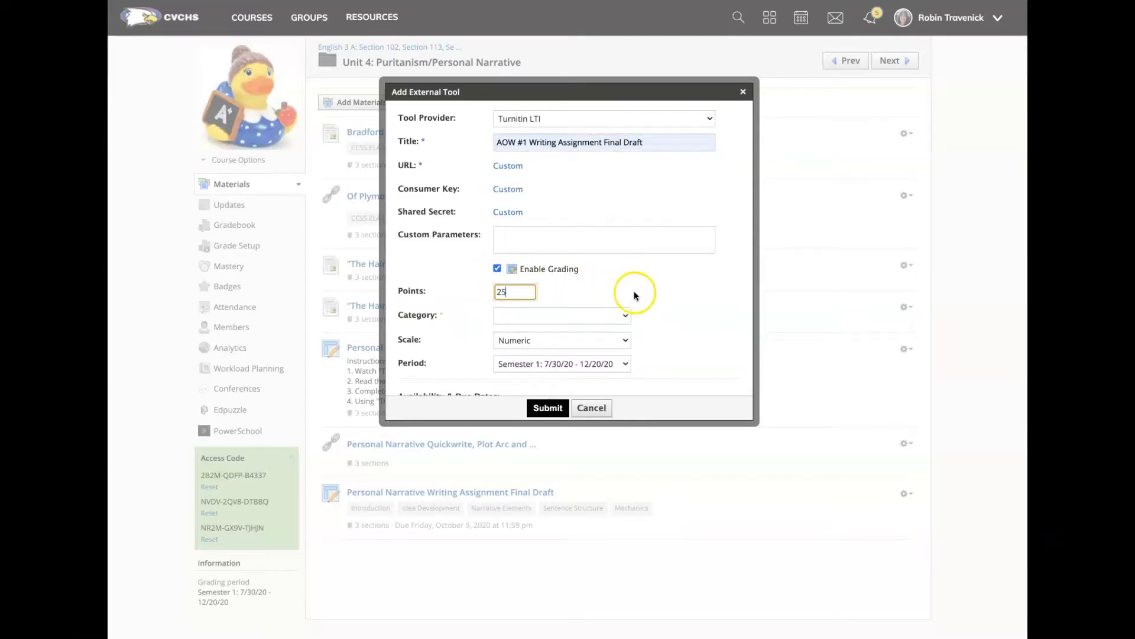
pyautogui.click(598, 315)
pyautogui.click(598, 335)
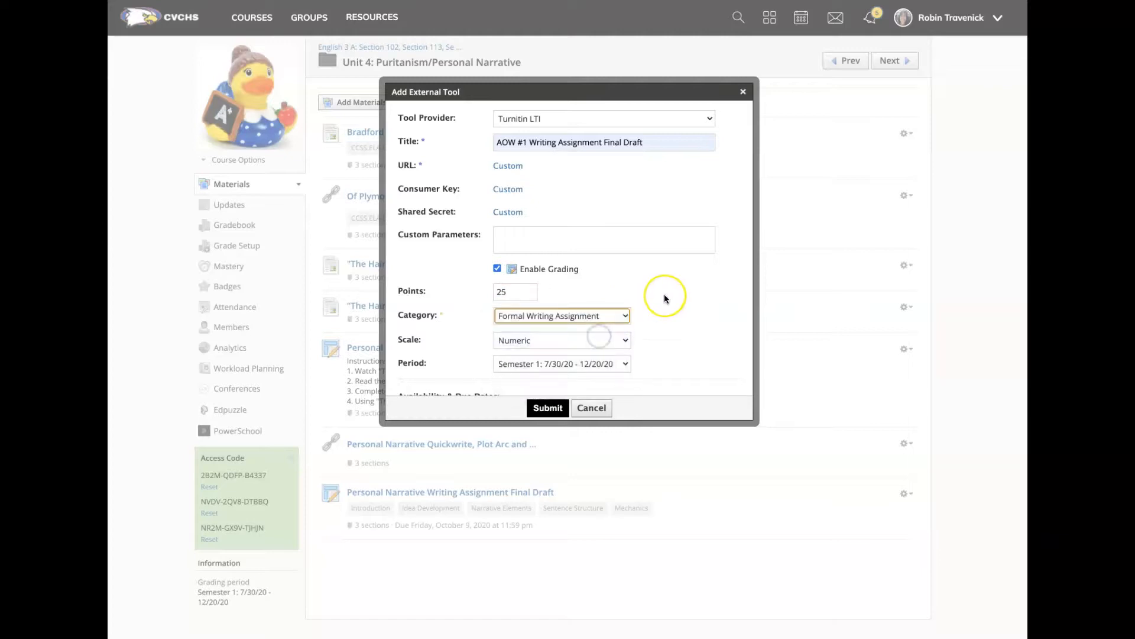
pyautogui.scroll(-5, 665, 293)
pyautogui.click(583, 274)
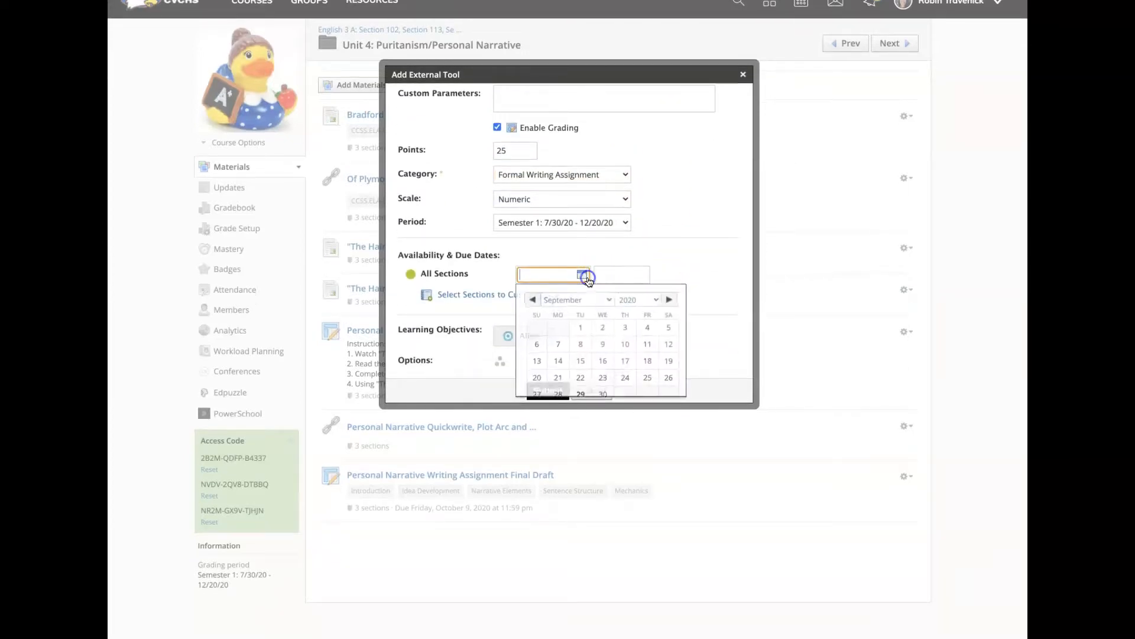
pyautogui.click(672, 301)
pyautogui.click(649, 347)
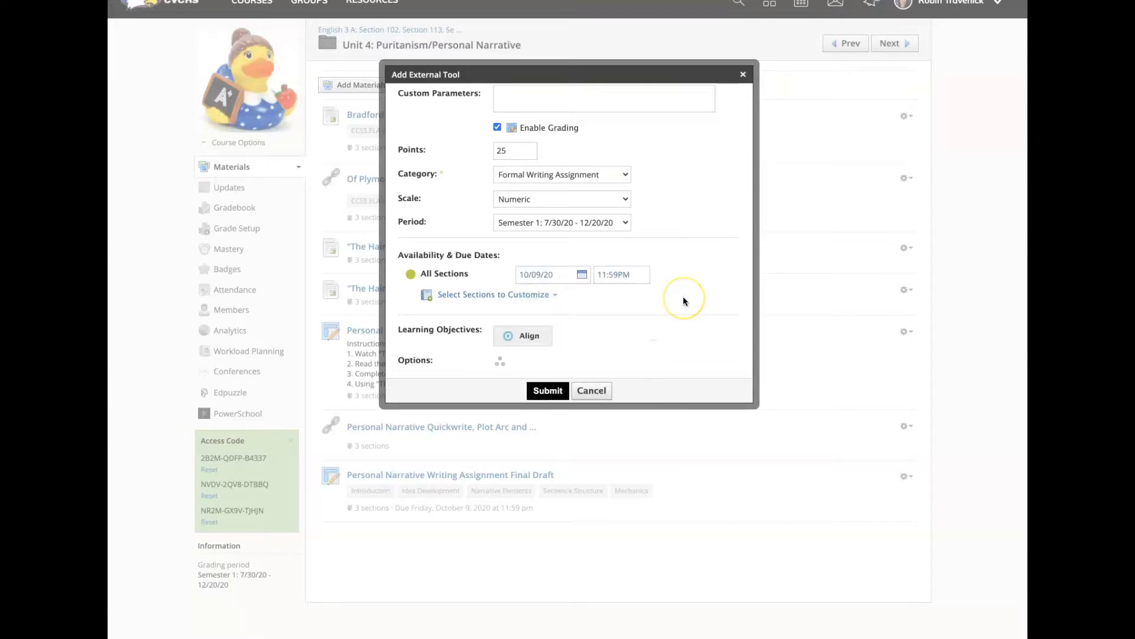
pyautogui.scroll(-1, 683, 301)
pyautogui.click(549, 350)
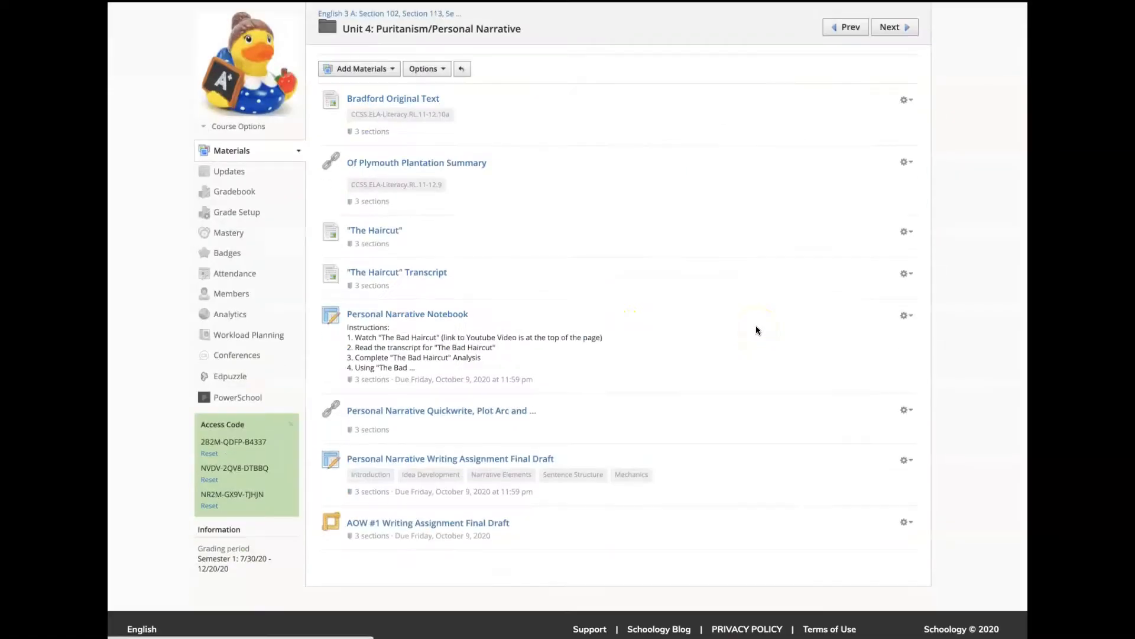
# Open the new AOW #1 assignment and set its Turnitin max grade to 25
pyautogui.click(414, 526)
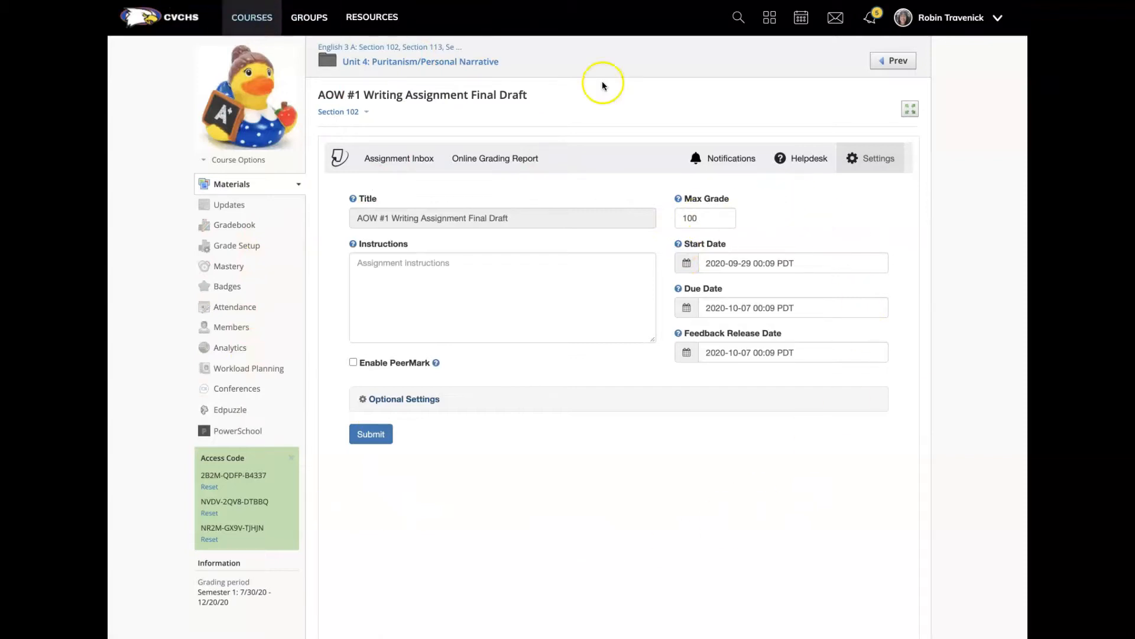
pyautogui.click(705, 217)
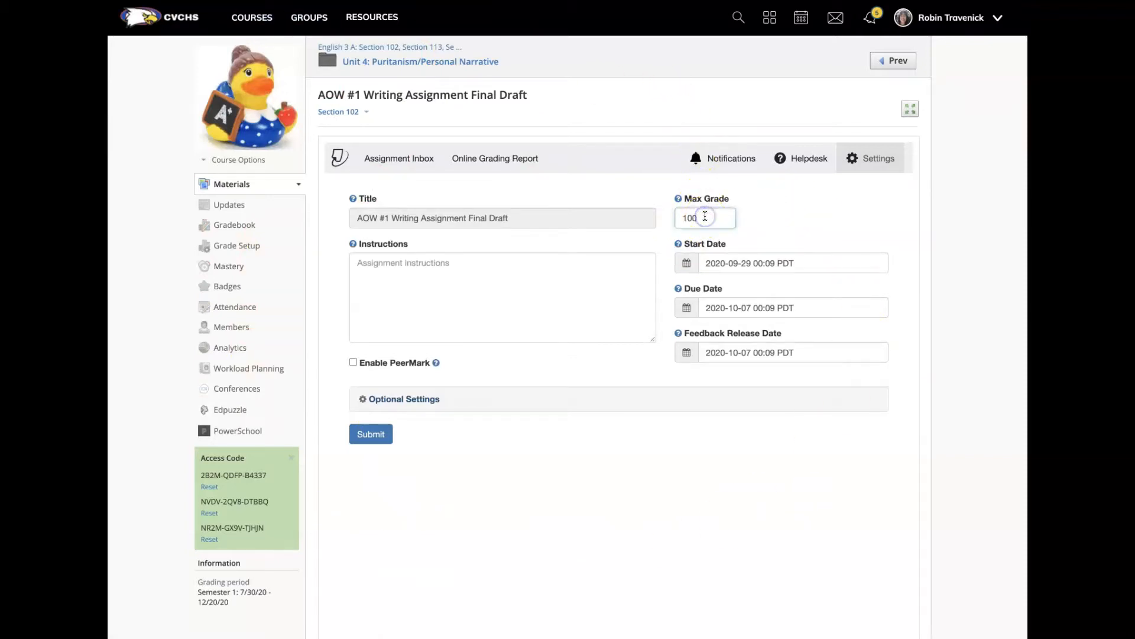
pyautogui.press('BackSpace')
pyautogui.press('BackSpace')
pyautogui.write('25')
pyautogui.press('BackSpace')
pyautogui.press('BackSpace')
pyautogui.press('BackSpace')
pyautogui.write('25')
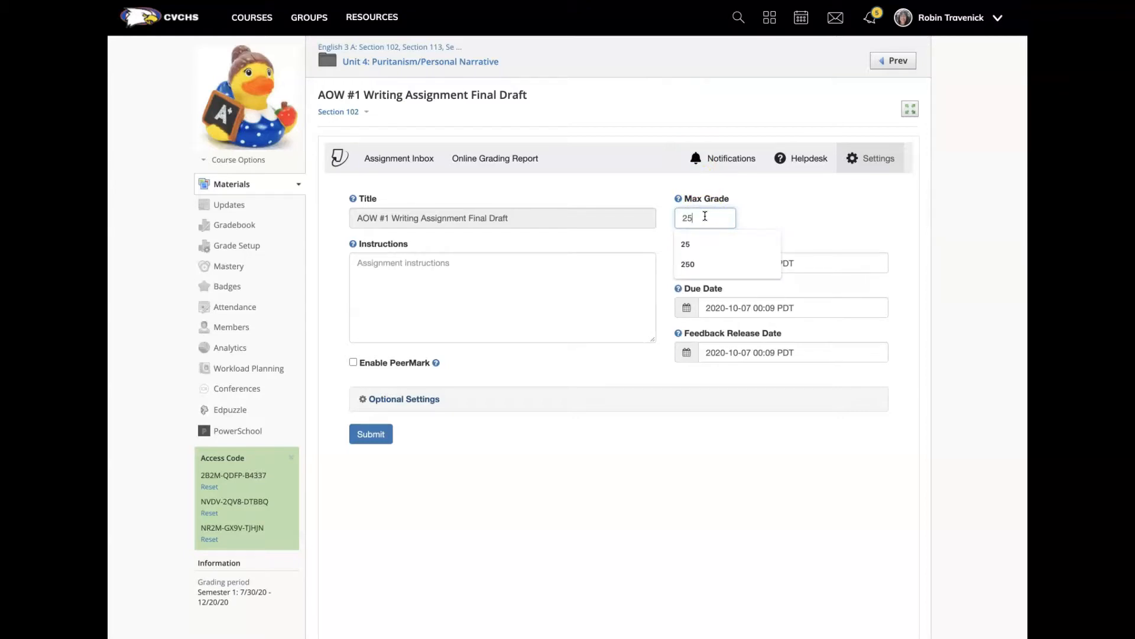
pyautogui.click(793, 210)
# Set the due date to October 9 and feedback release to October 16
pyautogui.click(737, 307)
pyautogui.click(688, 309)
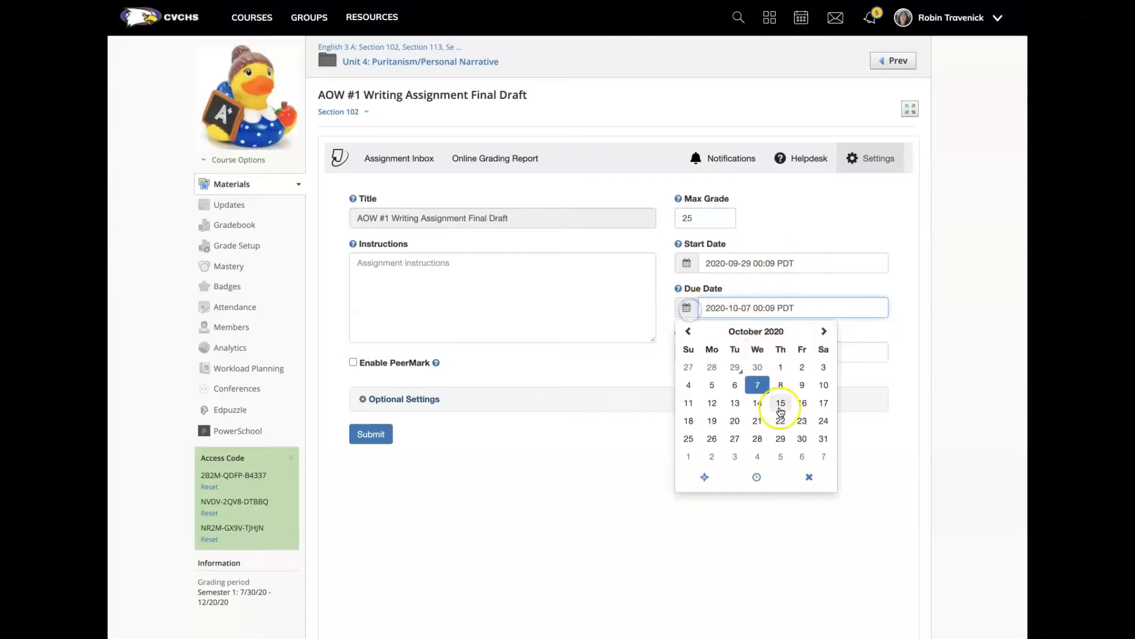
pyautogui.click(802, 385)
pyautogui.click(638, 439)
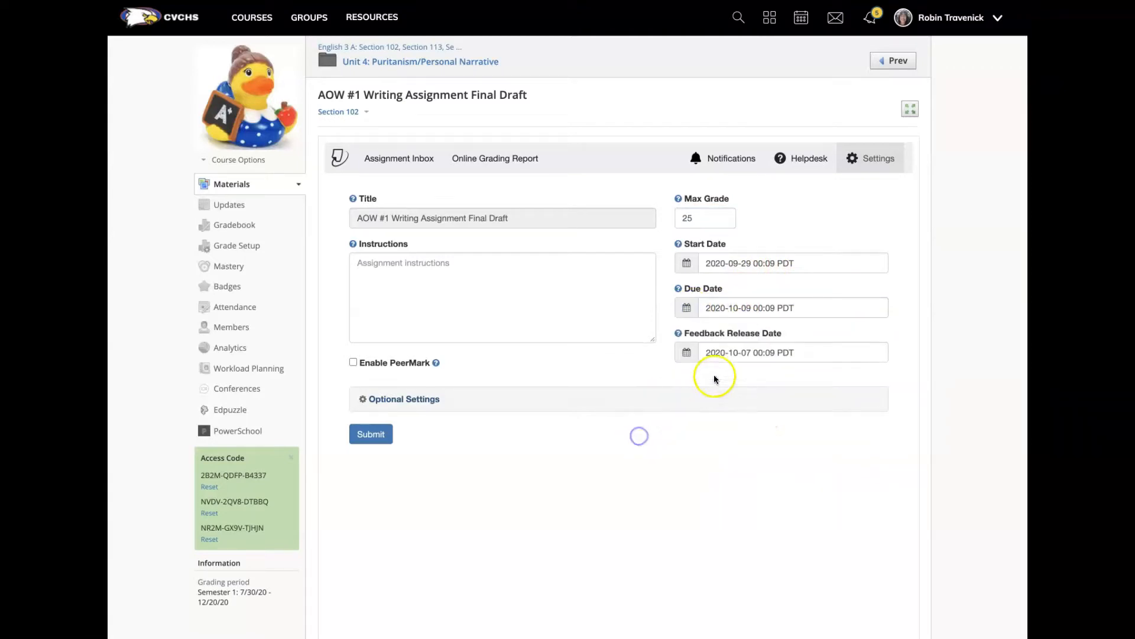
pyautogui.click(687, 353)
pyautogui.click(802, 448)
pyautogui.click(641, 457)
# Expand Optional Settings, save the Turnitin settings, and return to the Unit 4 folder
pyautogui.click(424, 399)
pyautogui.scroll(-1, 681, 450)
pyautogui.scroll(-7, 681, 449)
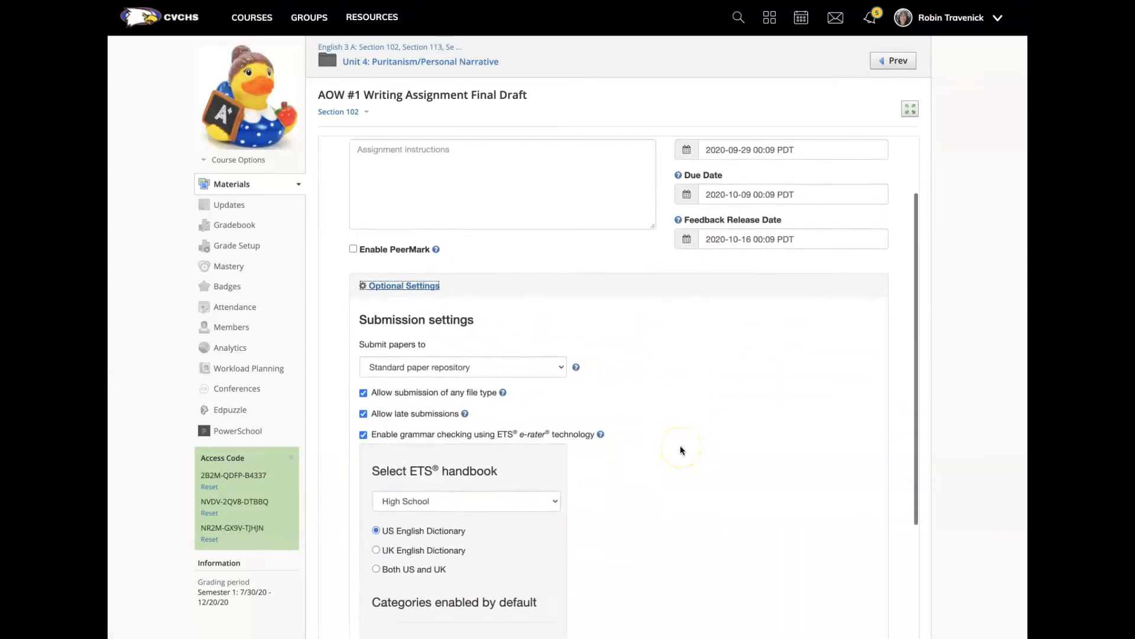
pyautogui.scroll(-3, 680, 446)
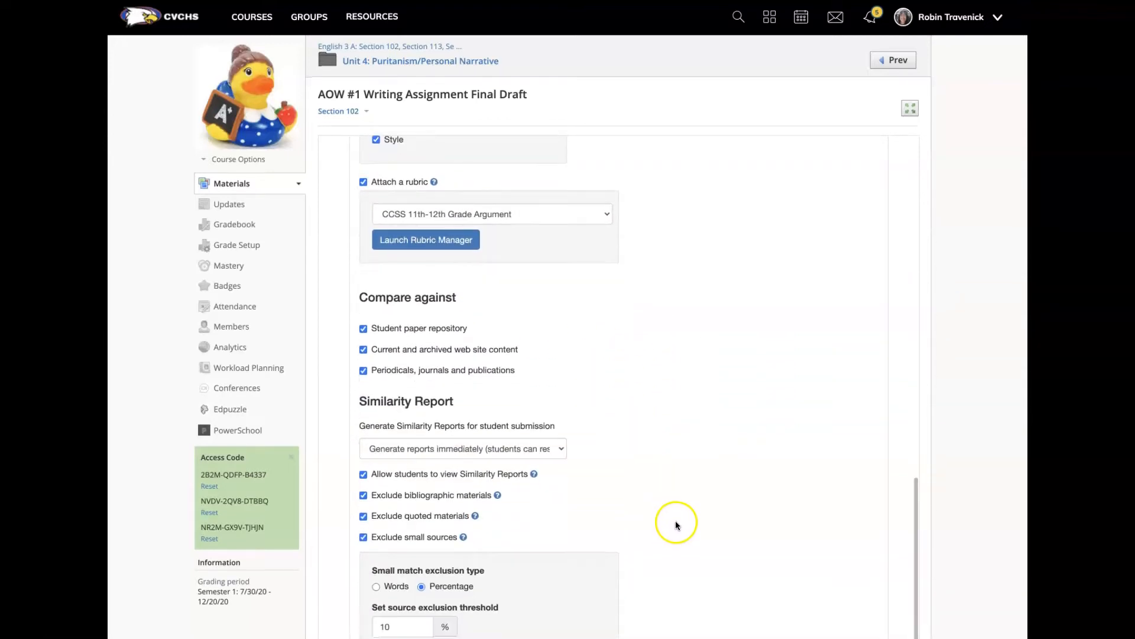
pyautogui.scroll(-4, 674, 525)
pyautogui.click(388, 555)
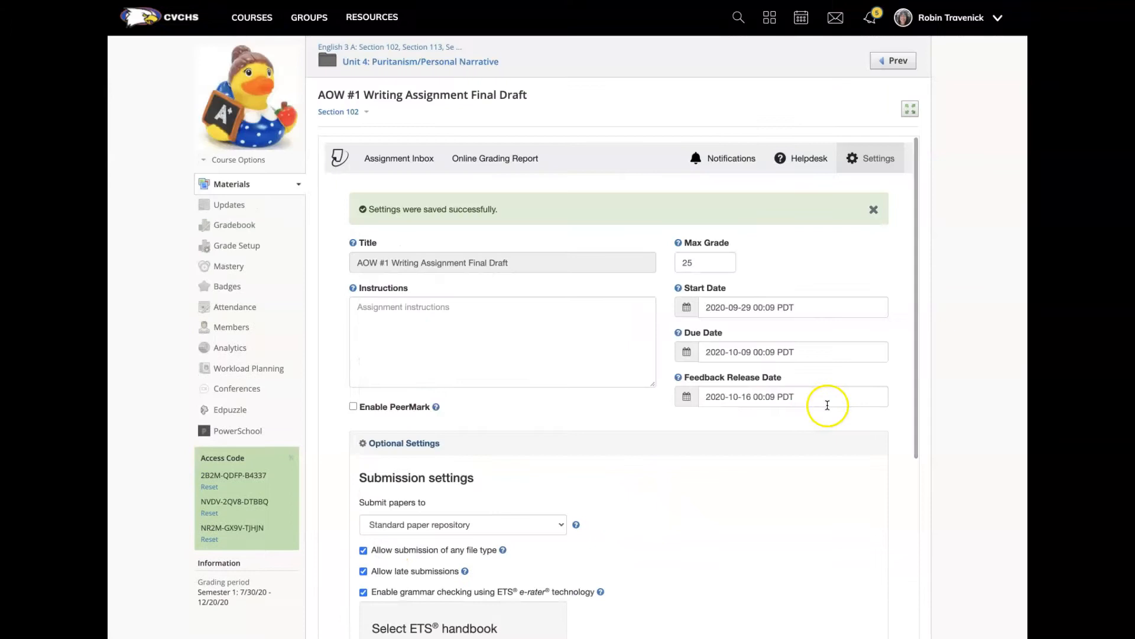
pyautogui.scroll(-10, 737, 454)
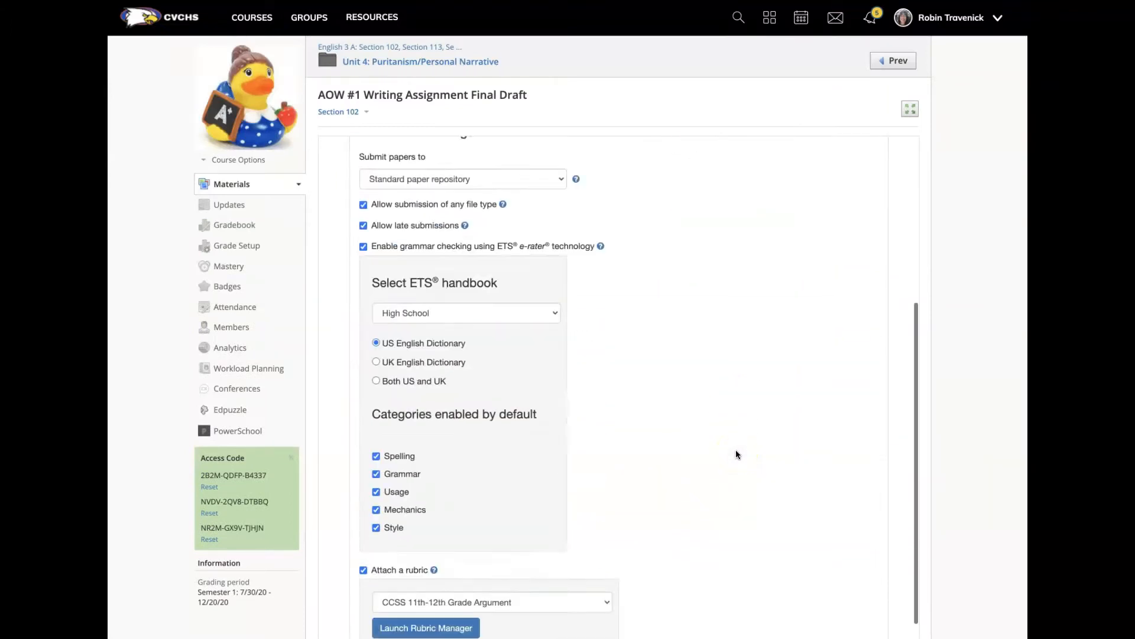
pyautogui.scroll(-5, 638, 489)
pyautogui.click(374, 579)
pyautogui.scroll(3, 825, 327)
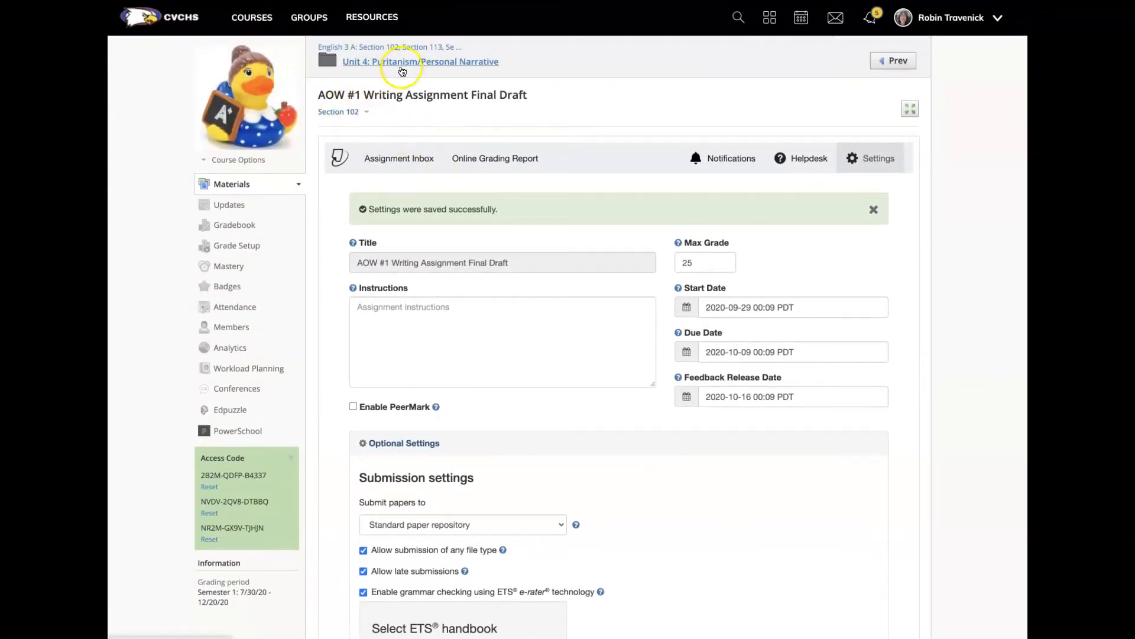
pyautogui.click(396, 61)
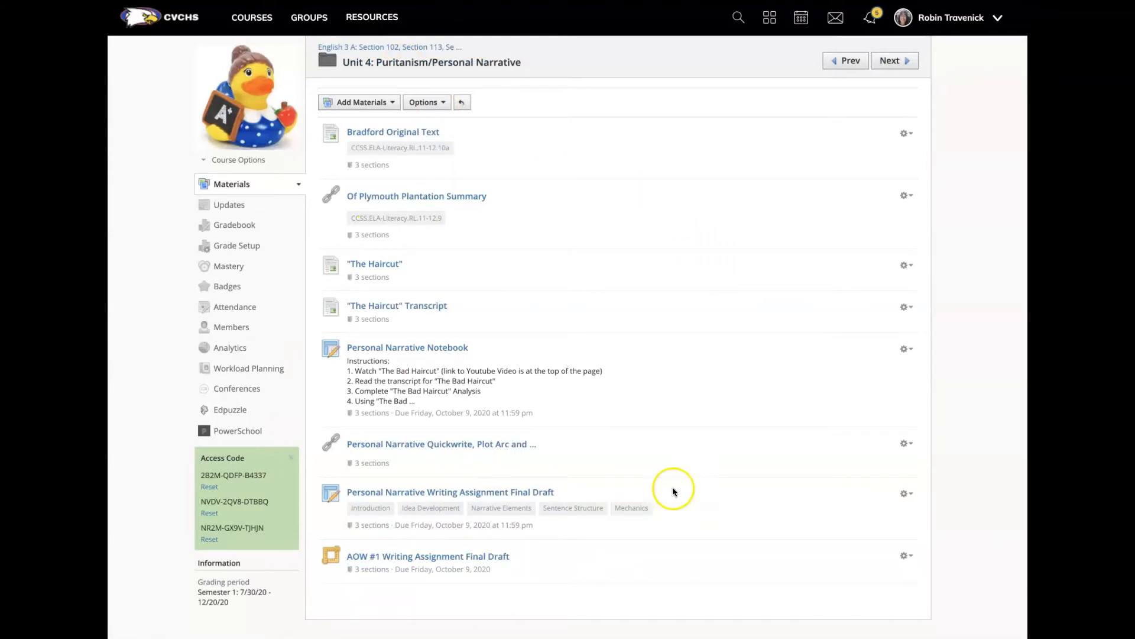
# Find the 25-point AOW #1 column in the gradebook and open the assignment from its header
pyautogui.click(240, 225)
pyautogui.scroll(-1, 240, 227)
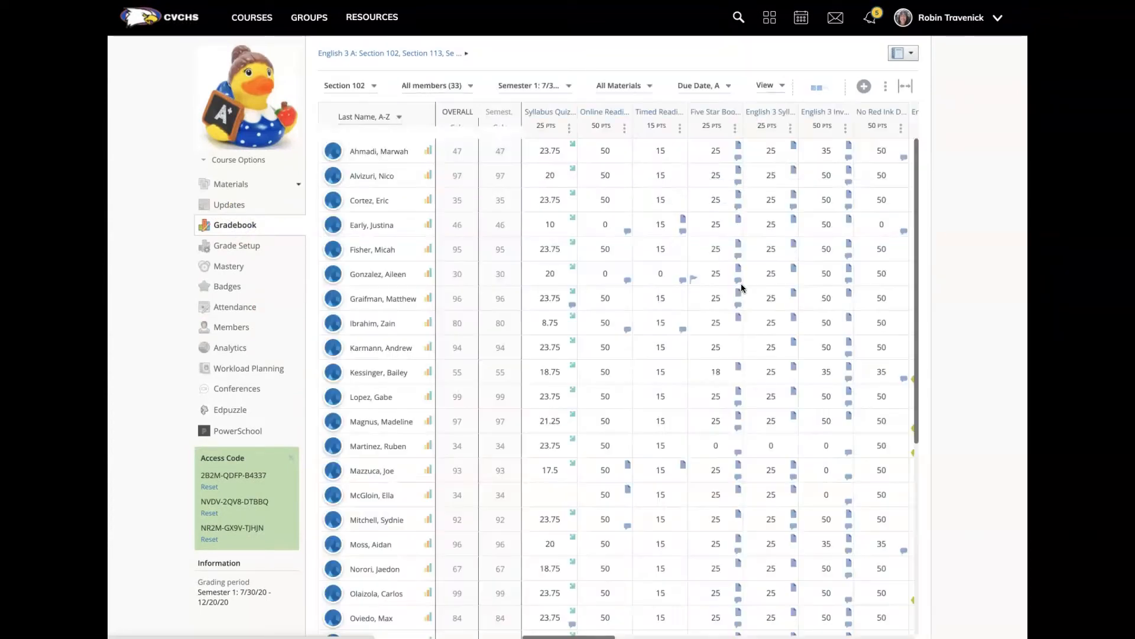
pyautogui.hscroll(10, 737, 283)
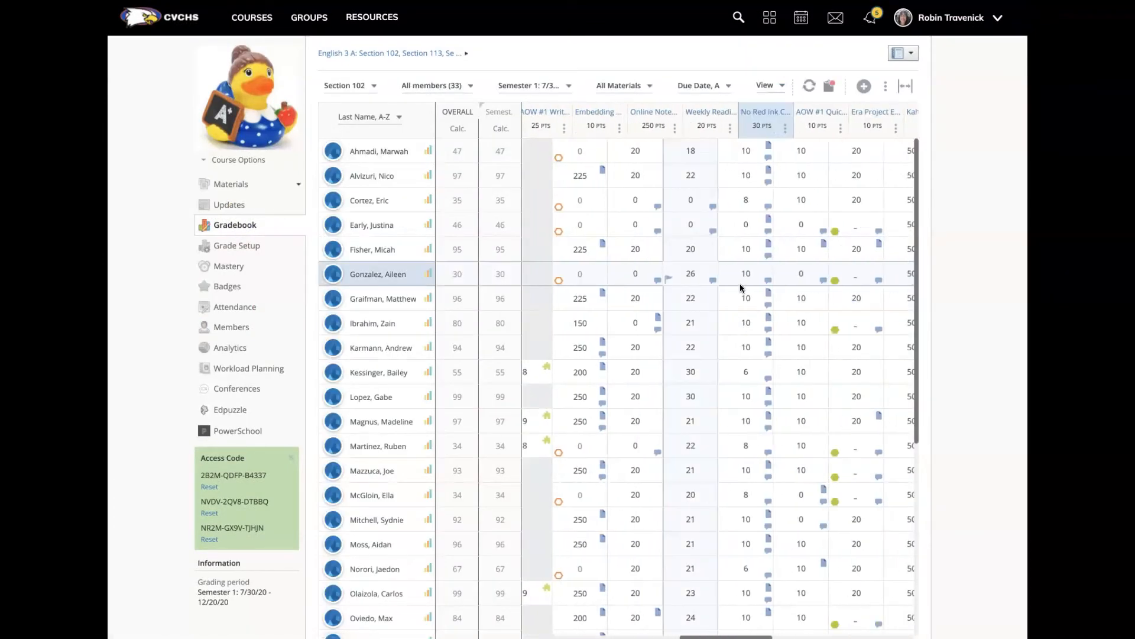
pyautogui.hscroll(5, 736, 285)
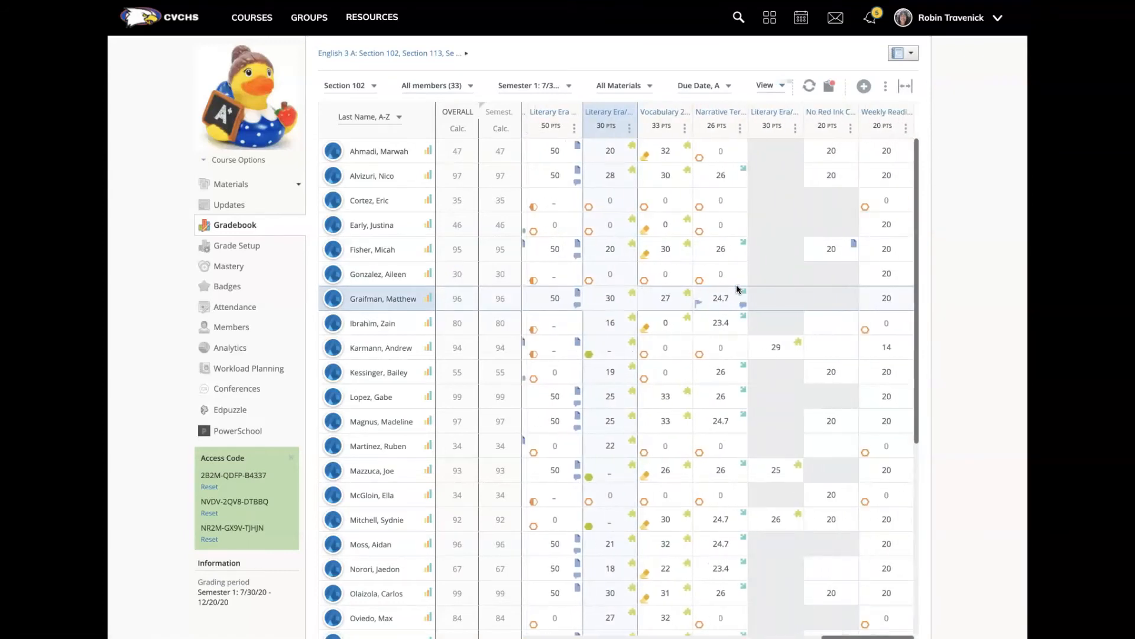
pyautogui.hscroll(6, 774, 285)
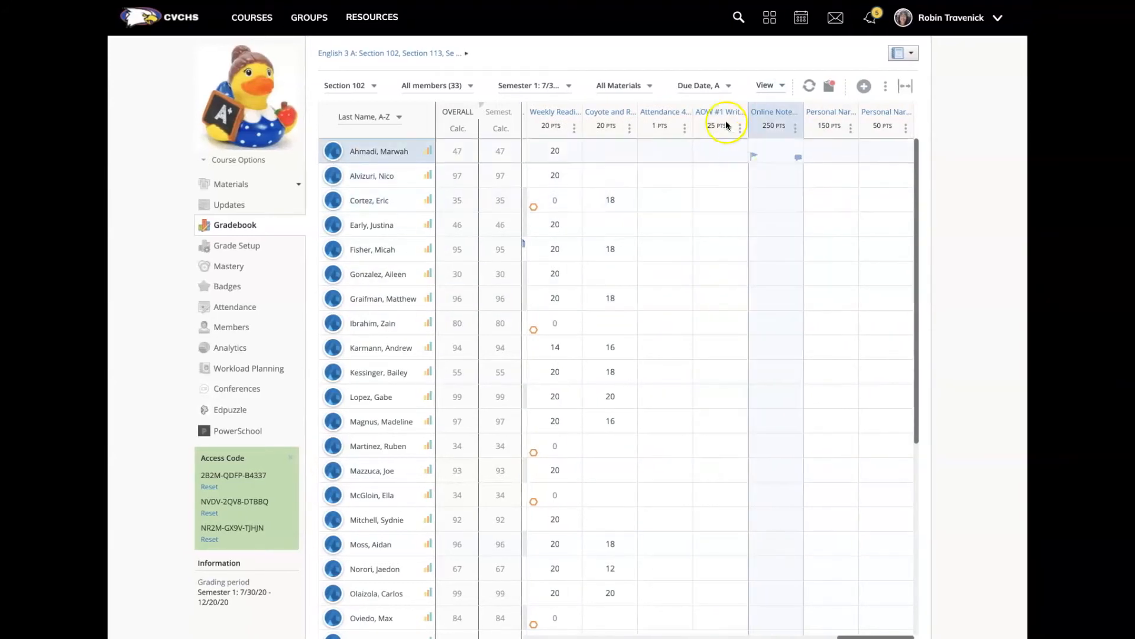
pyautogui.click(719, 116)
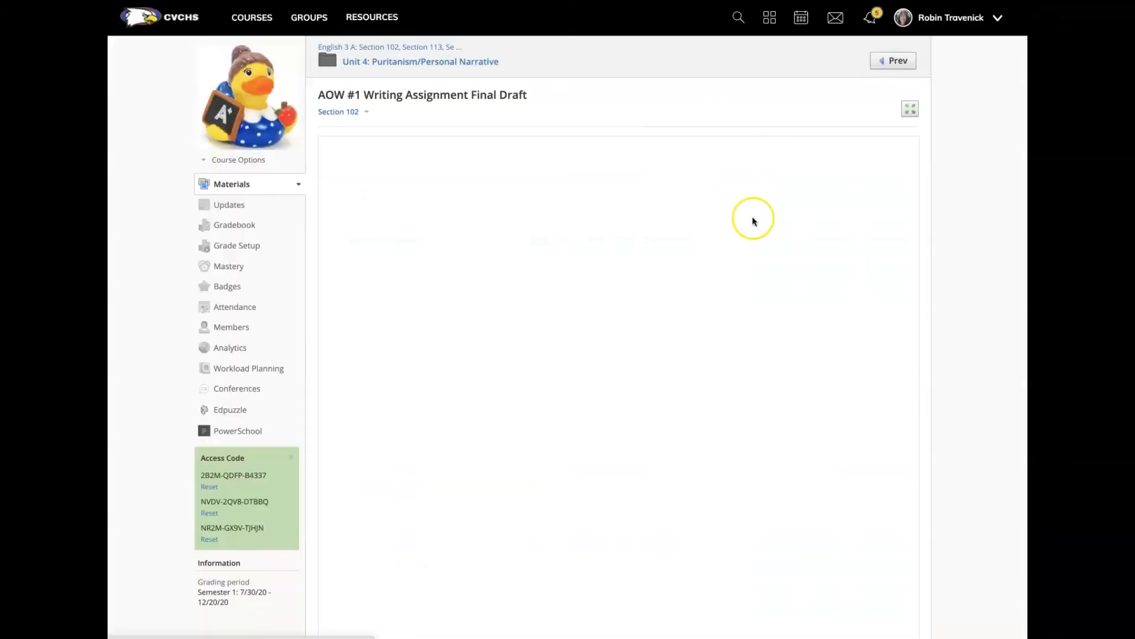